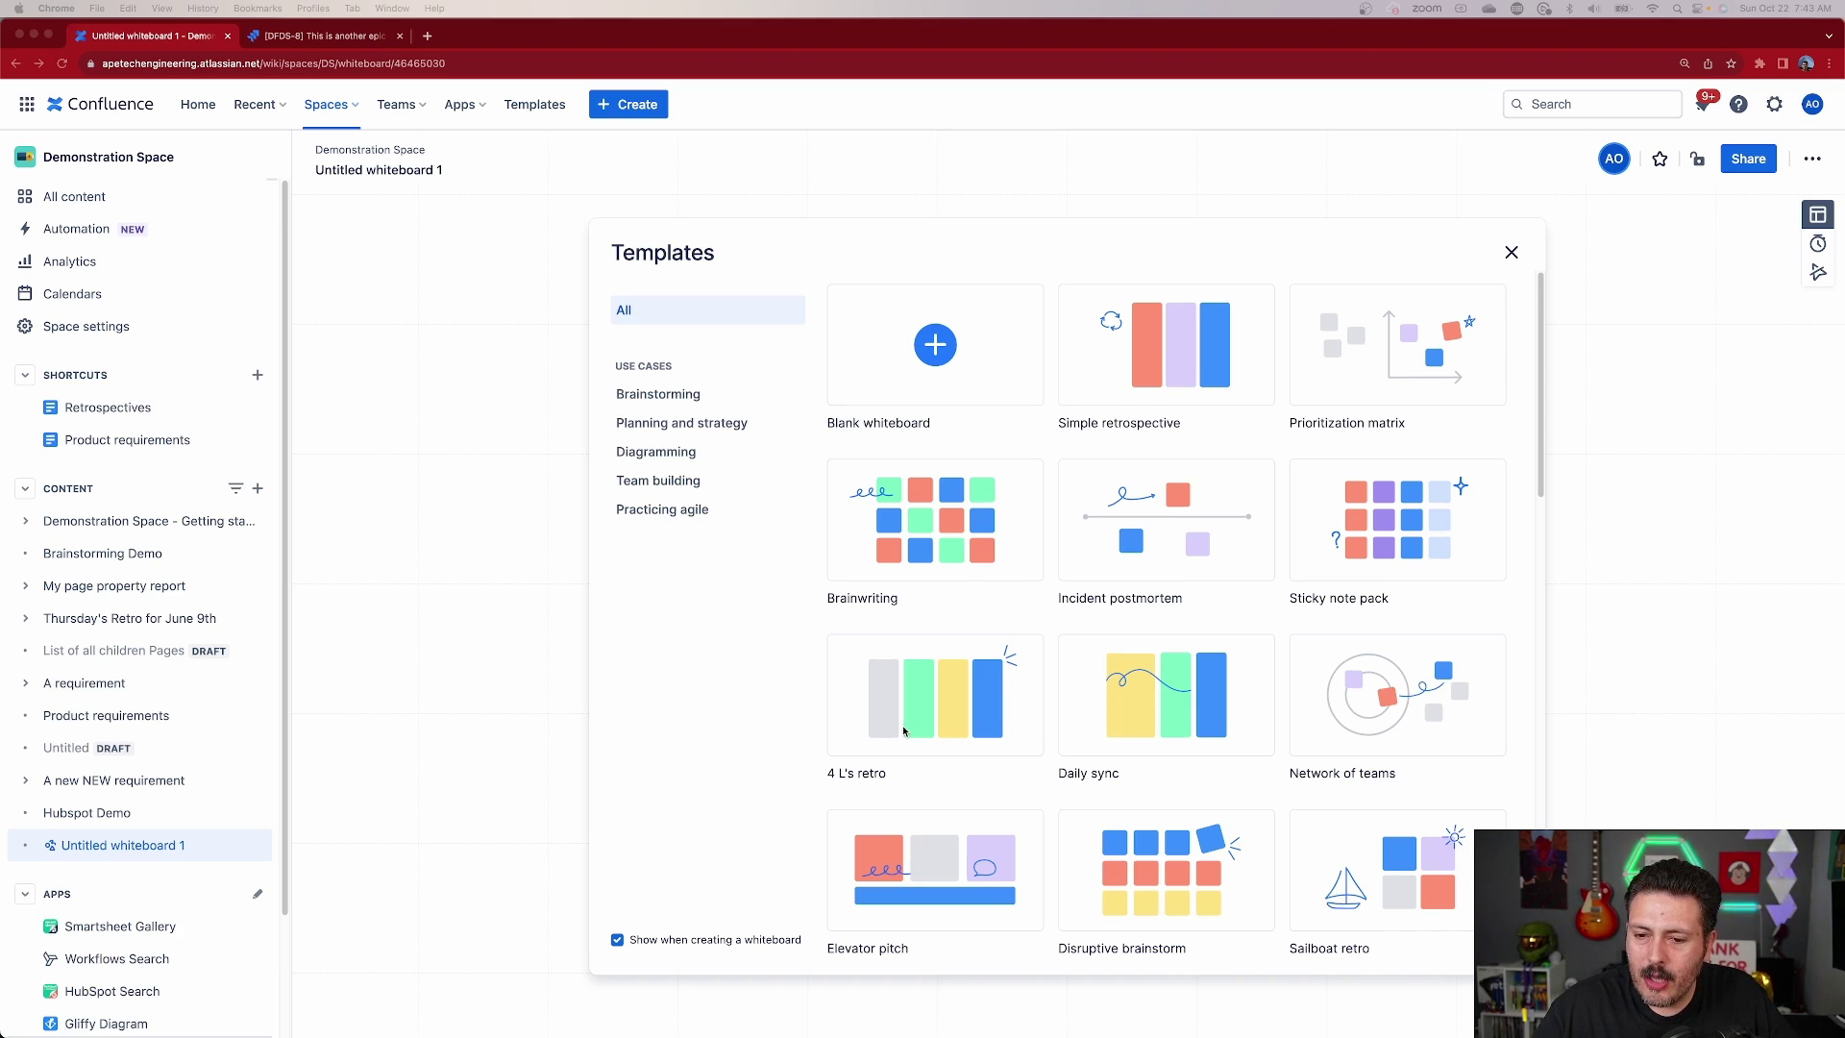
{"action": "scroll", "coordinate": [904, 732], "scroll_direction": "down", "scroll_amount": 5}
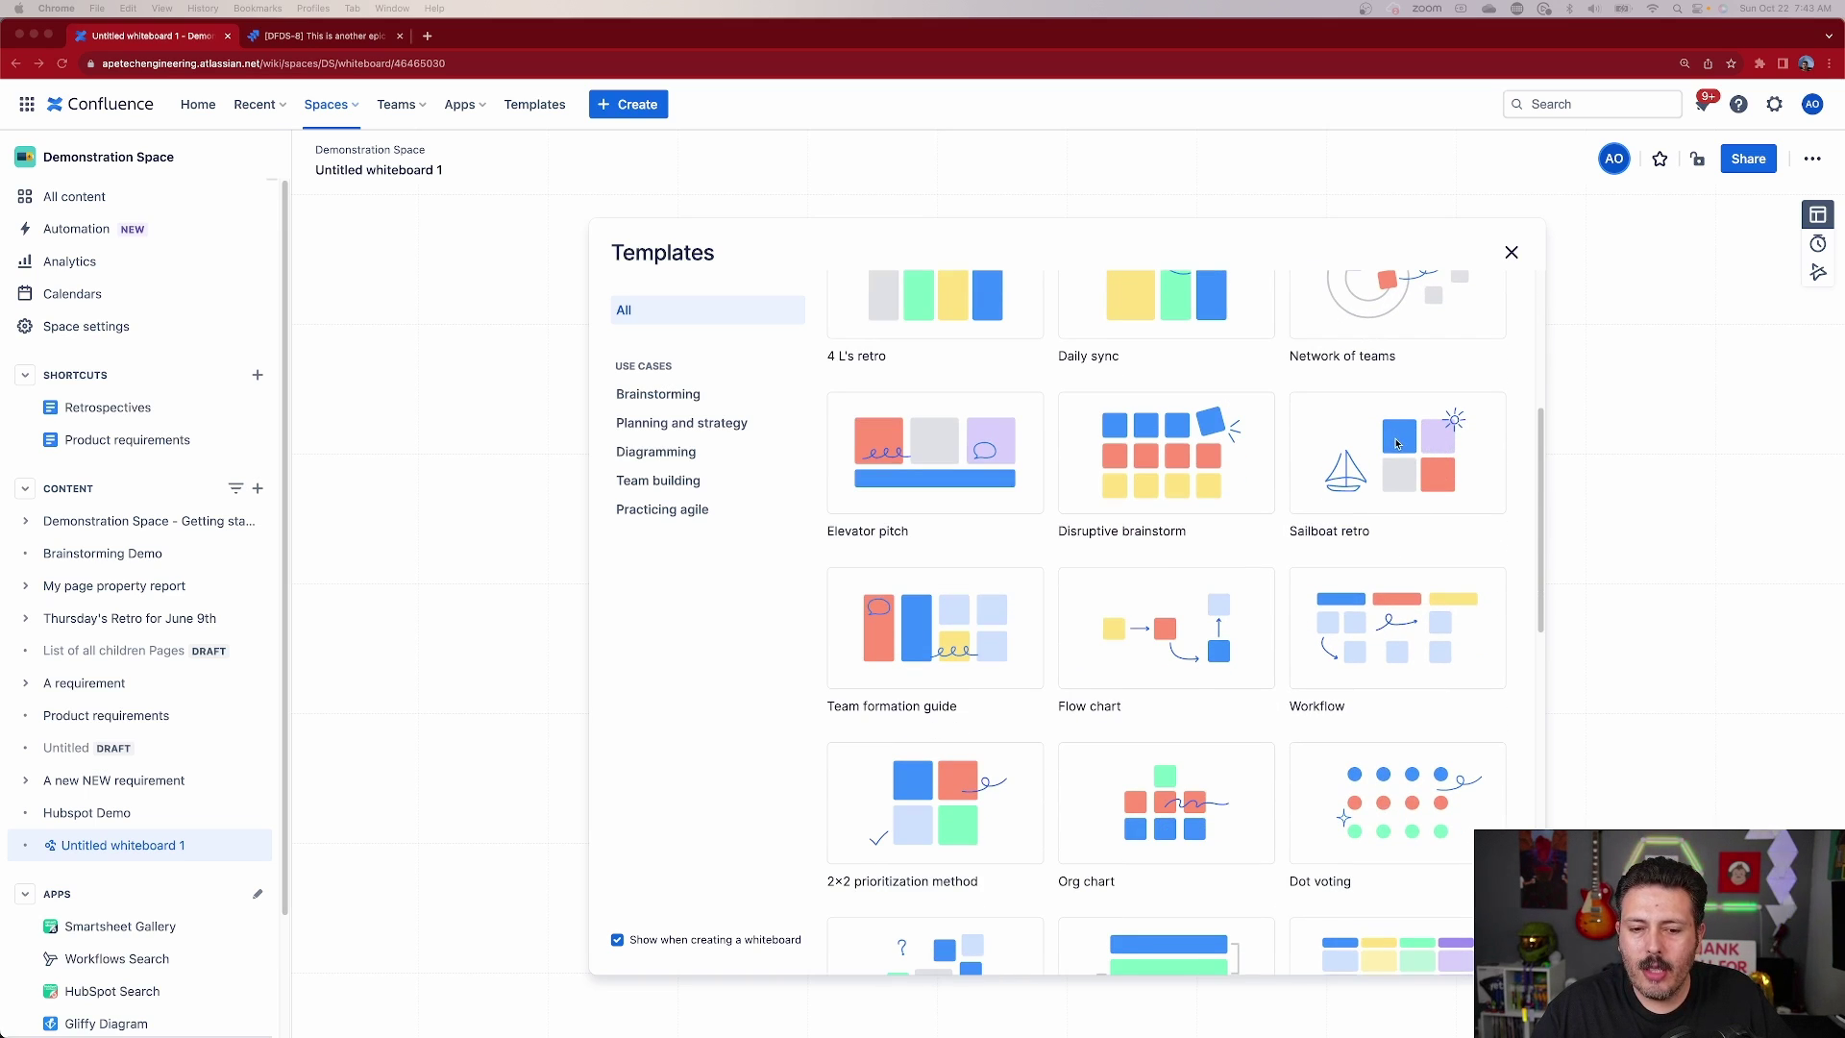
{"action": "scroll", "coordinate": [1398, 442], "scroll_direction": "down", "scroll_amount": 2}
{"action": "scroll", "coordinate": [1401, 459], "scroll_direction": "down", "scroll_amount": 3}
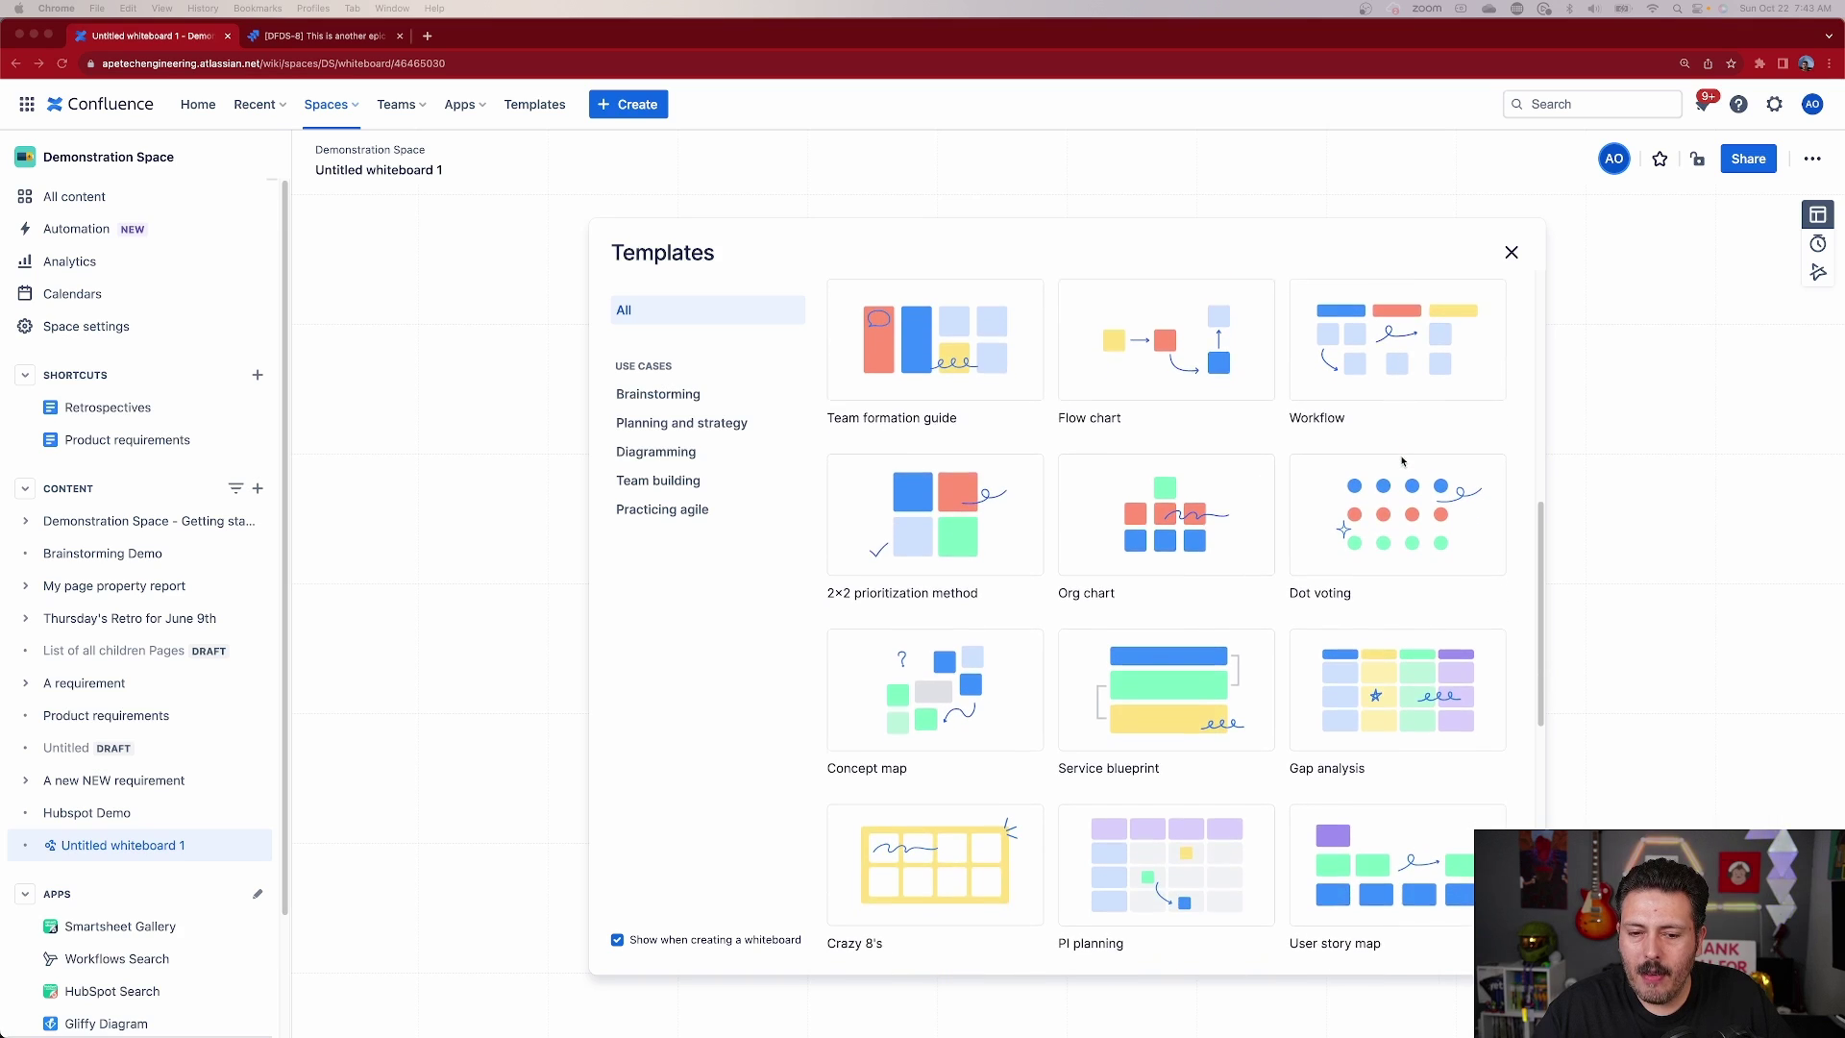
{"action": "scroll", "coordinate": [1156, 354], "scroll_direction": "up", "scroll_amount": 10}
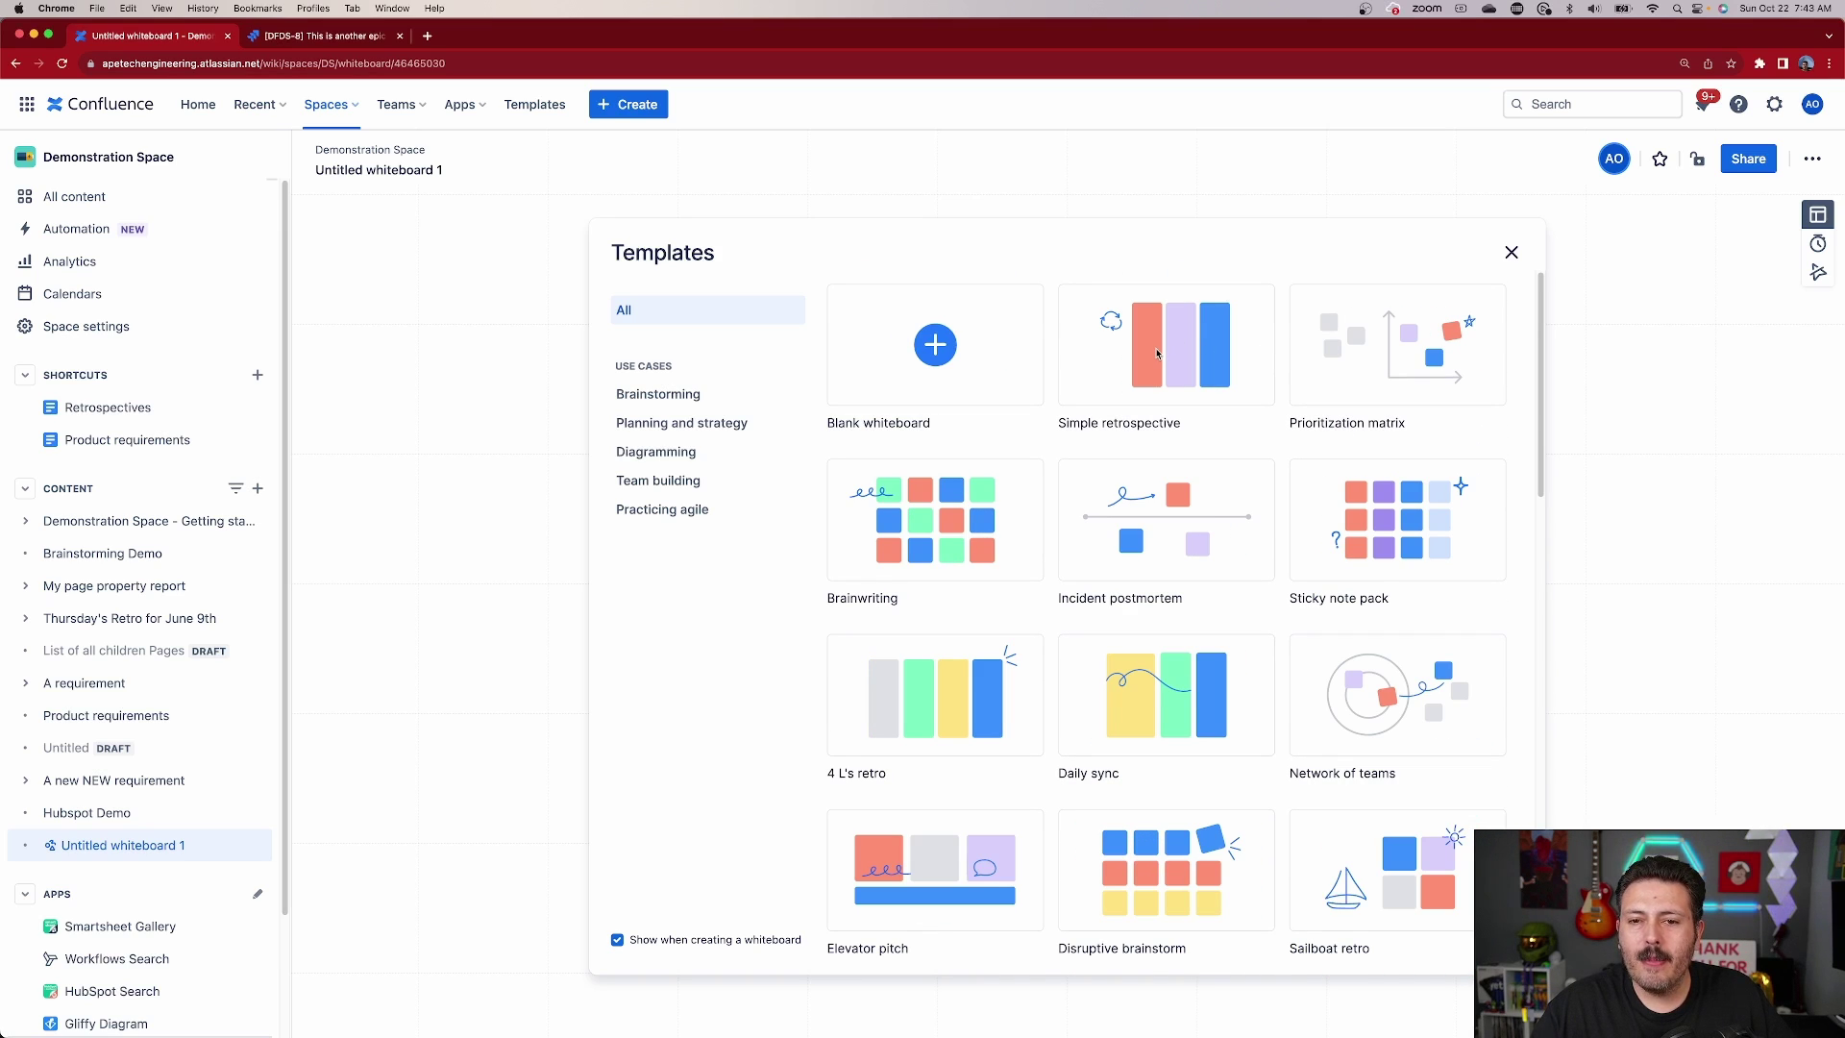
{"action": "mouse_move", "coordinate": [1159, 354]}
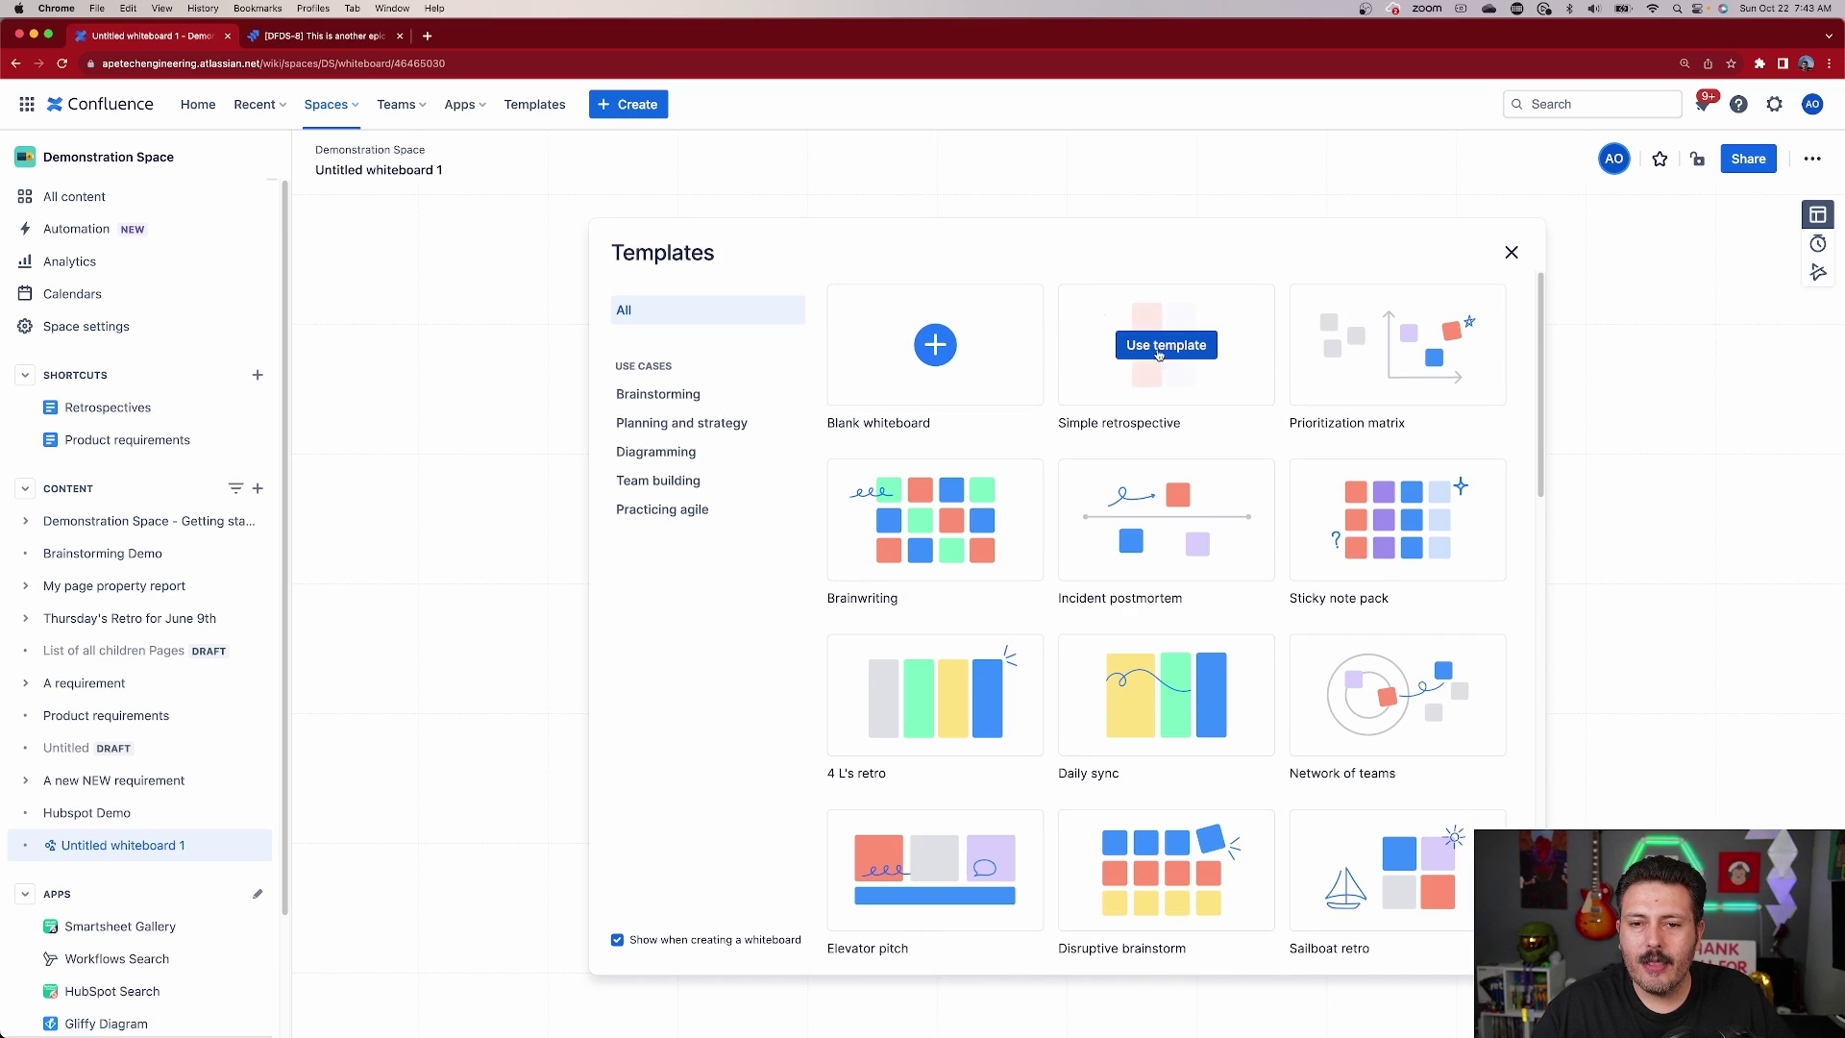
{"action": "left_click", "coordinate": [1161, 353]}
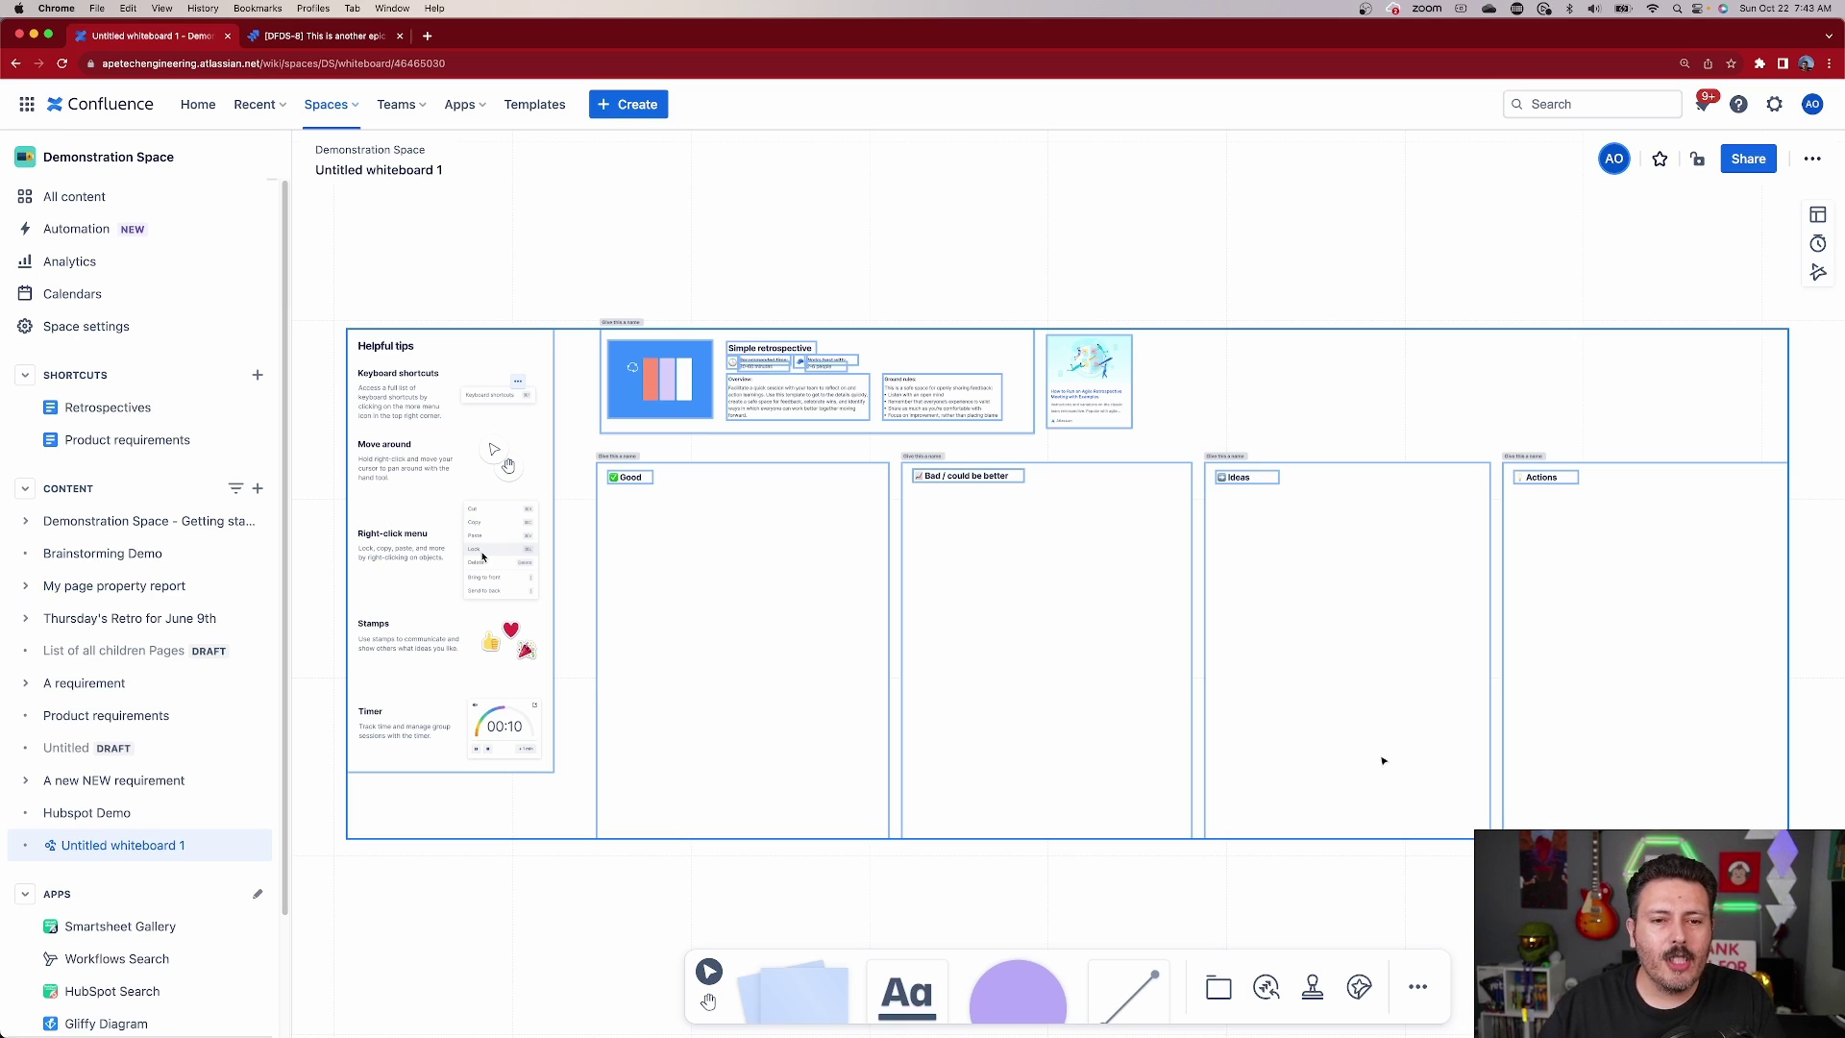
Deselect the newly inserted Simple retrospective template objects and scroll up over the board
{"action": "key", "text": "Escape"}
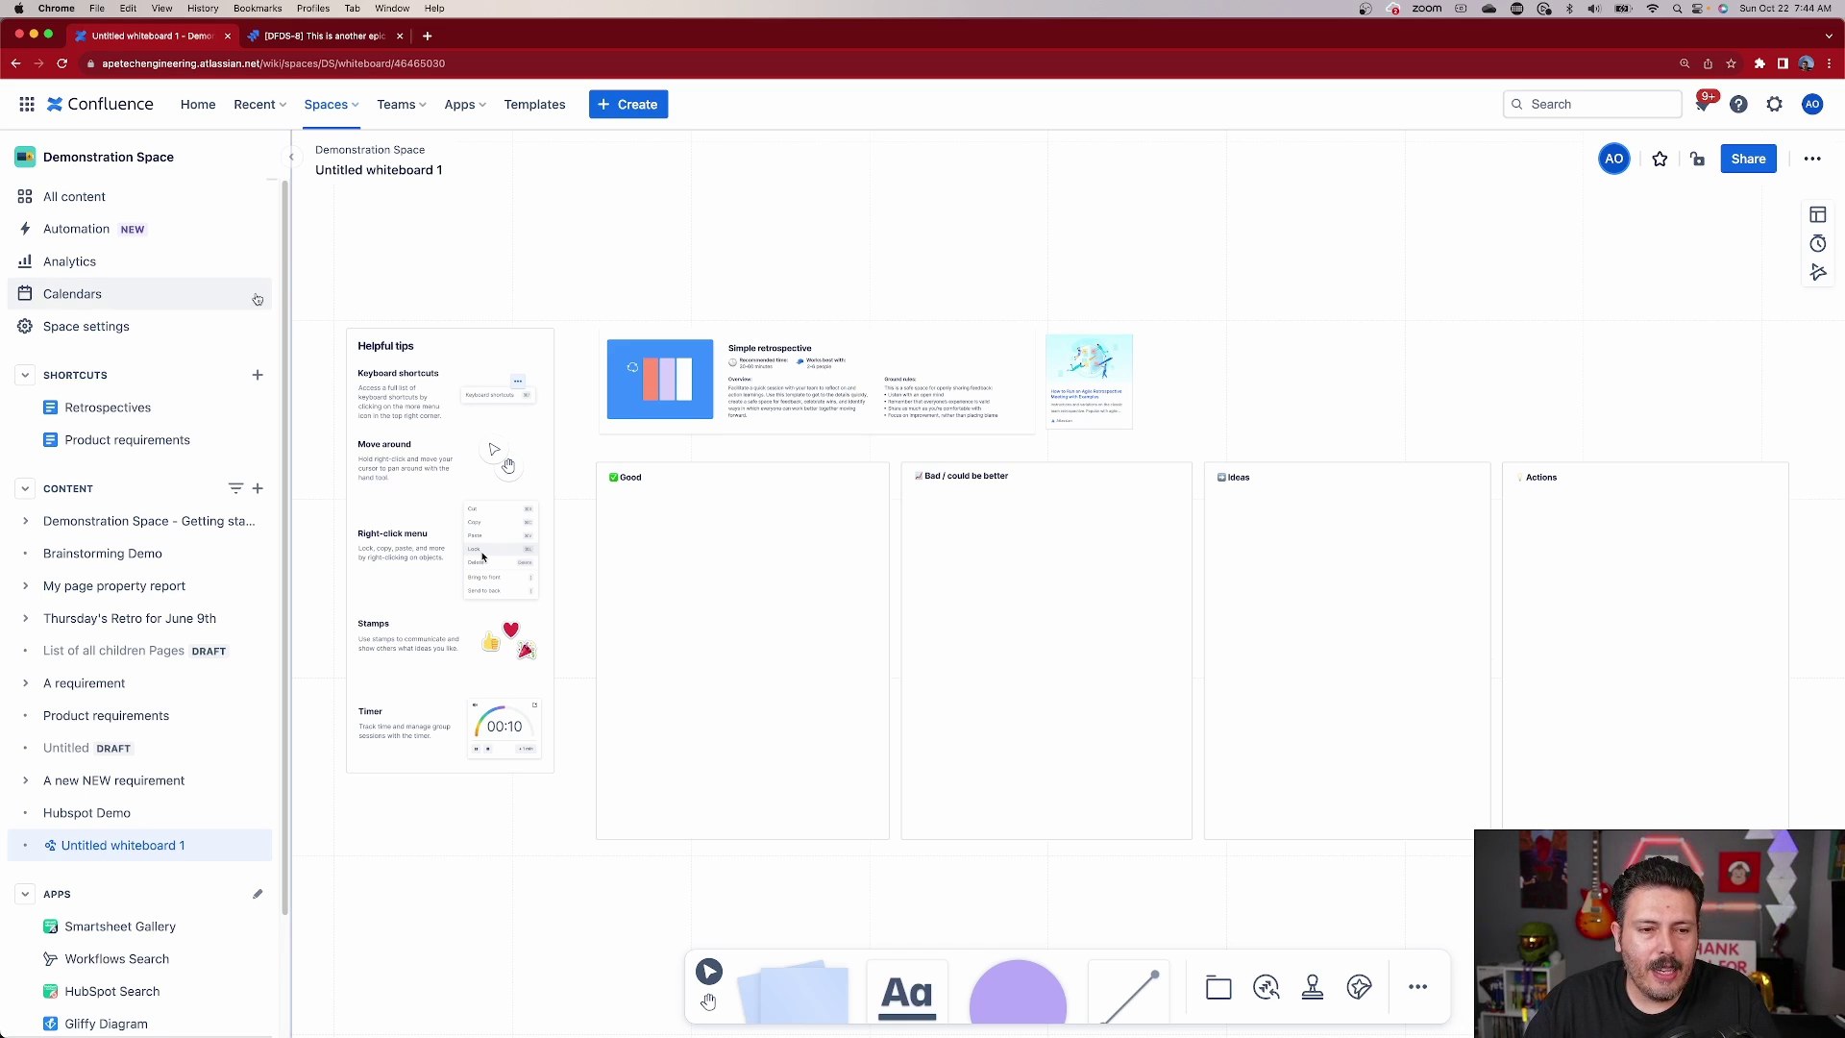
{"action": "scroll", "coordinate": [361, 387], "scroll_direction": "up", "scroll_amount": 10}
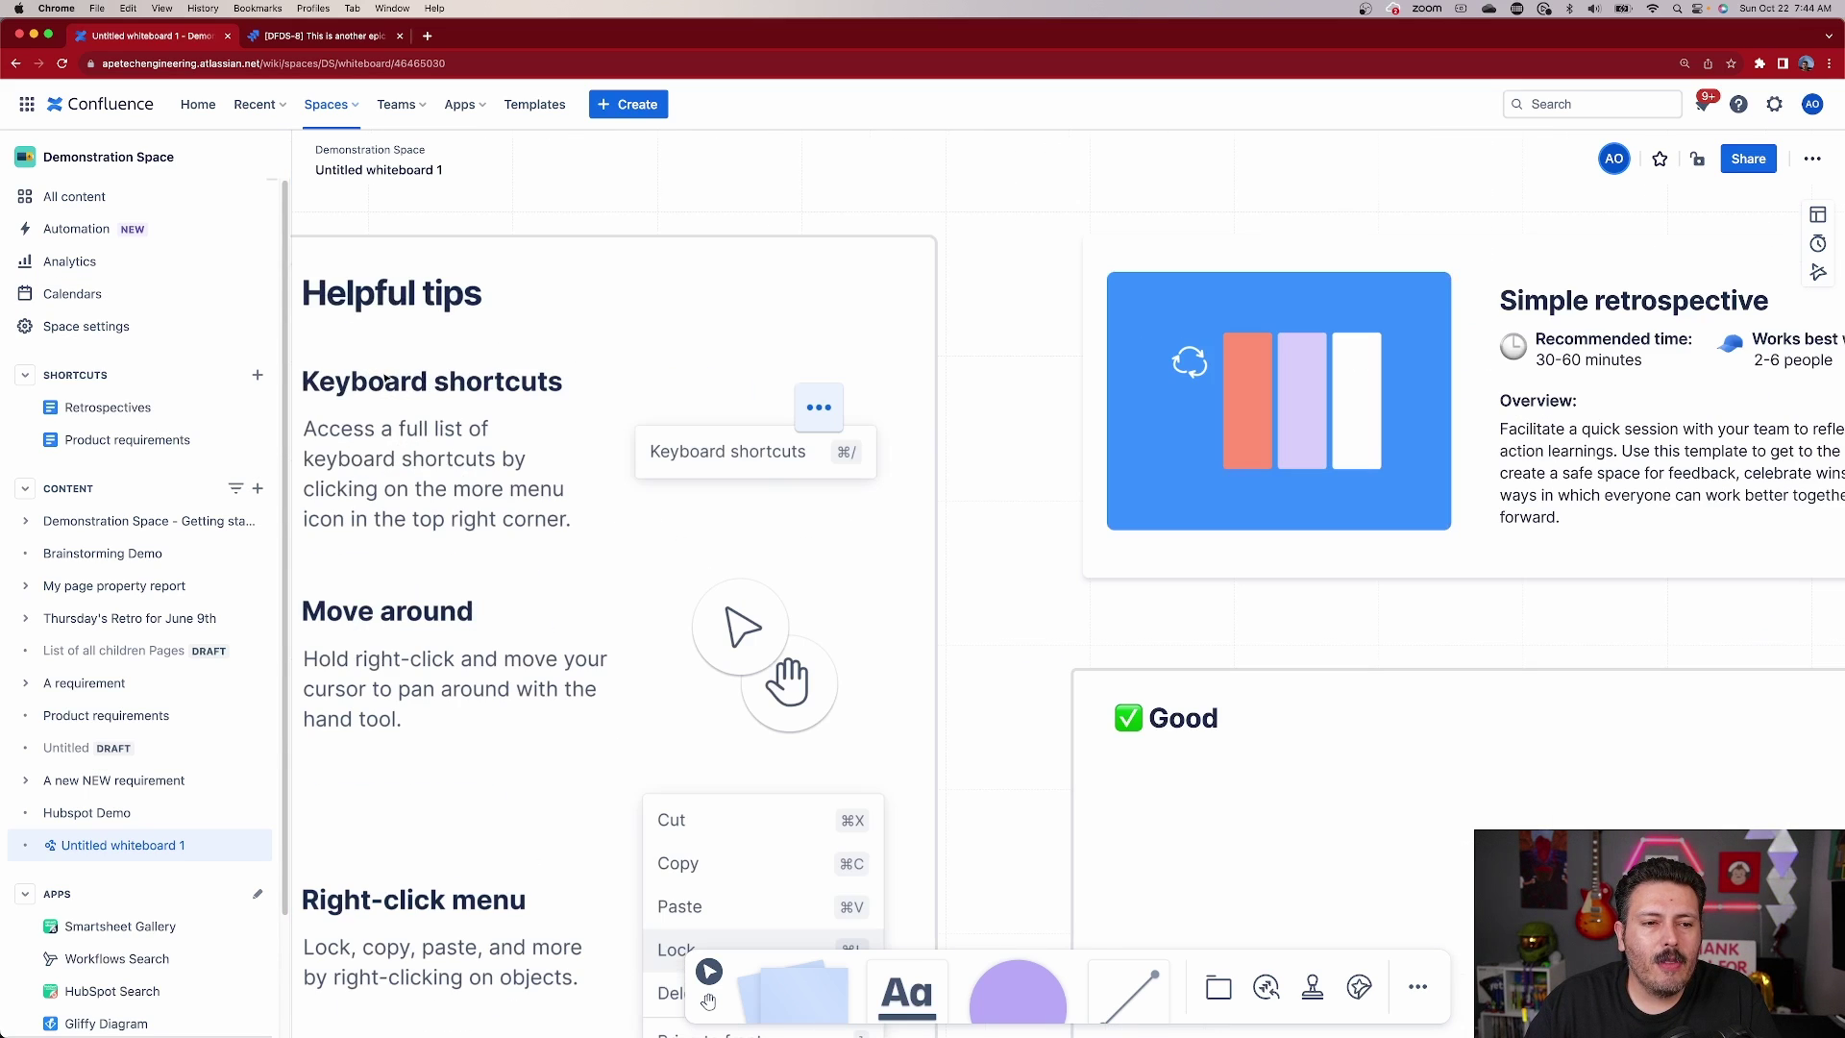
{"action": "left_click", "coordinate": [1813, 159]}
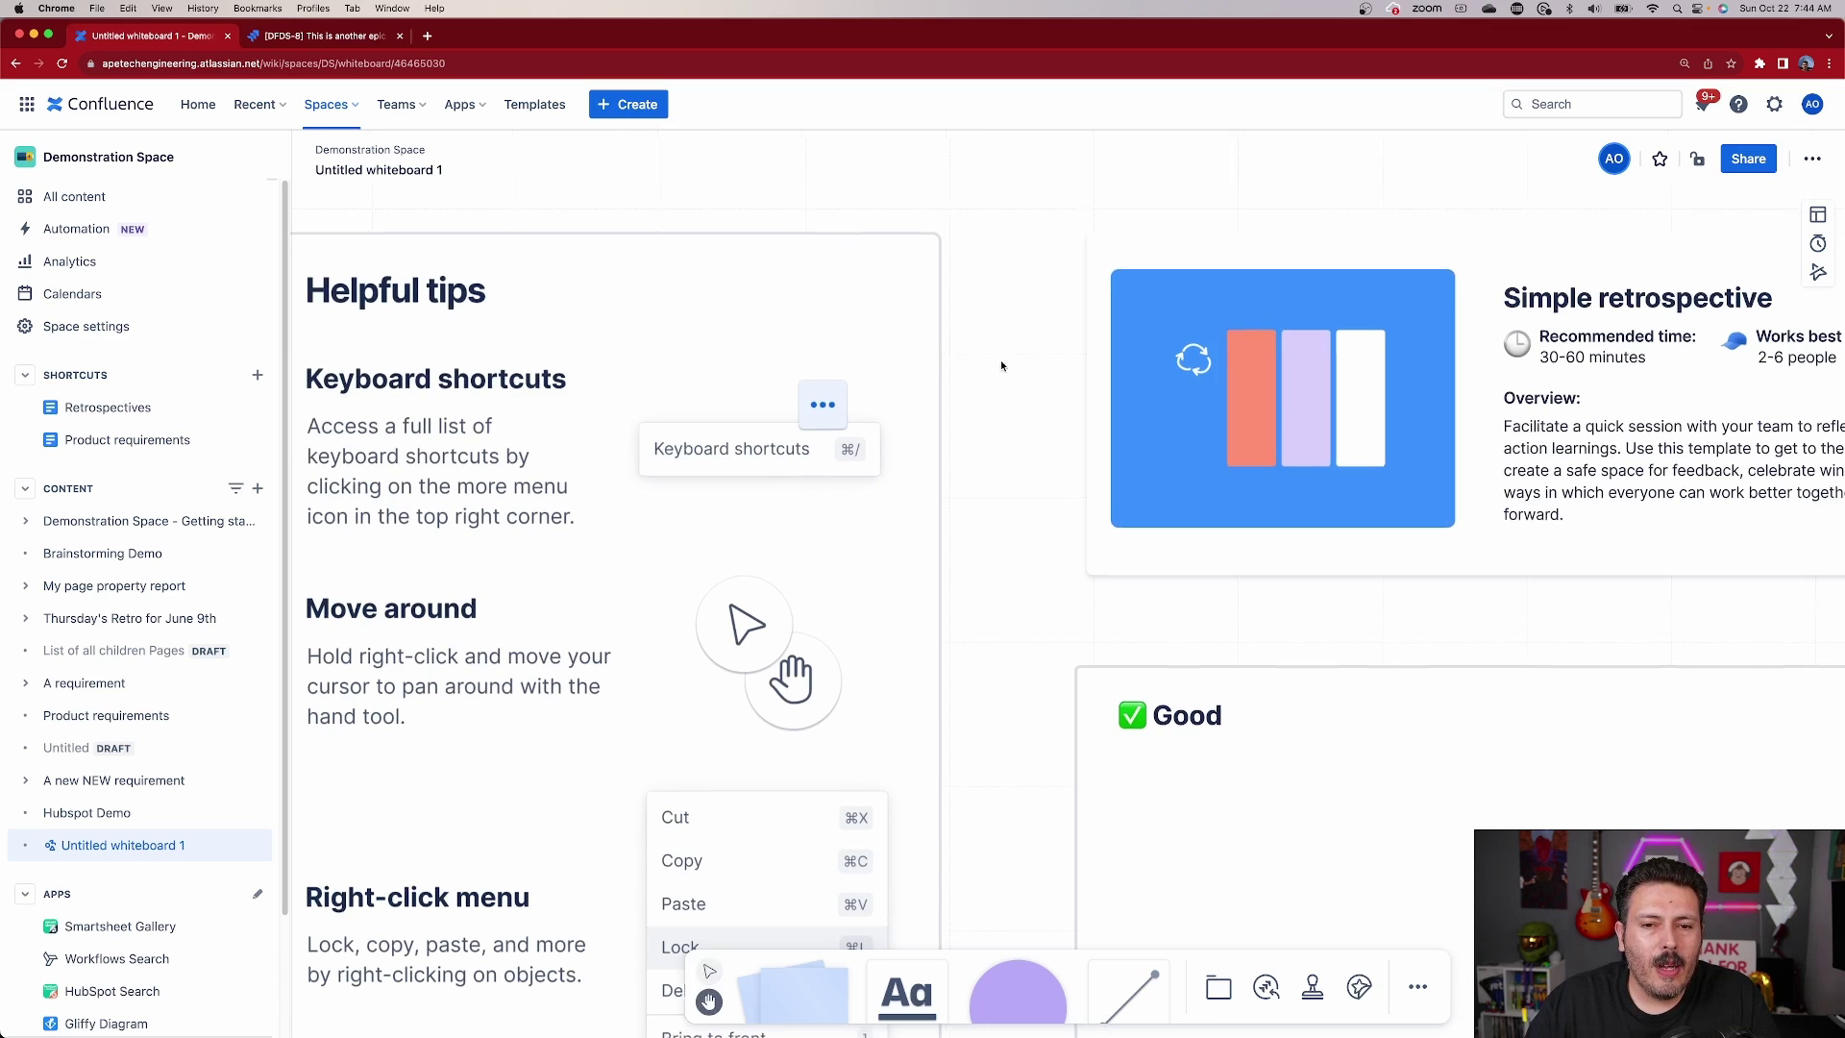
{"action": "scroll", "coordinate": [857, 905], "scroll_direction": "left", "scroll_amount": 2}
{"action": "scroll", "coordinate": [857, 905], "scroll_direction": "down", "scroll_amount": 1}
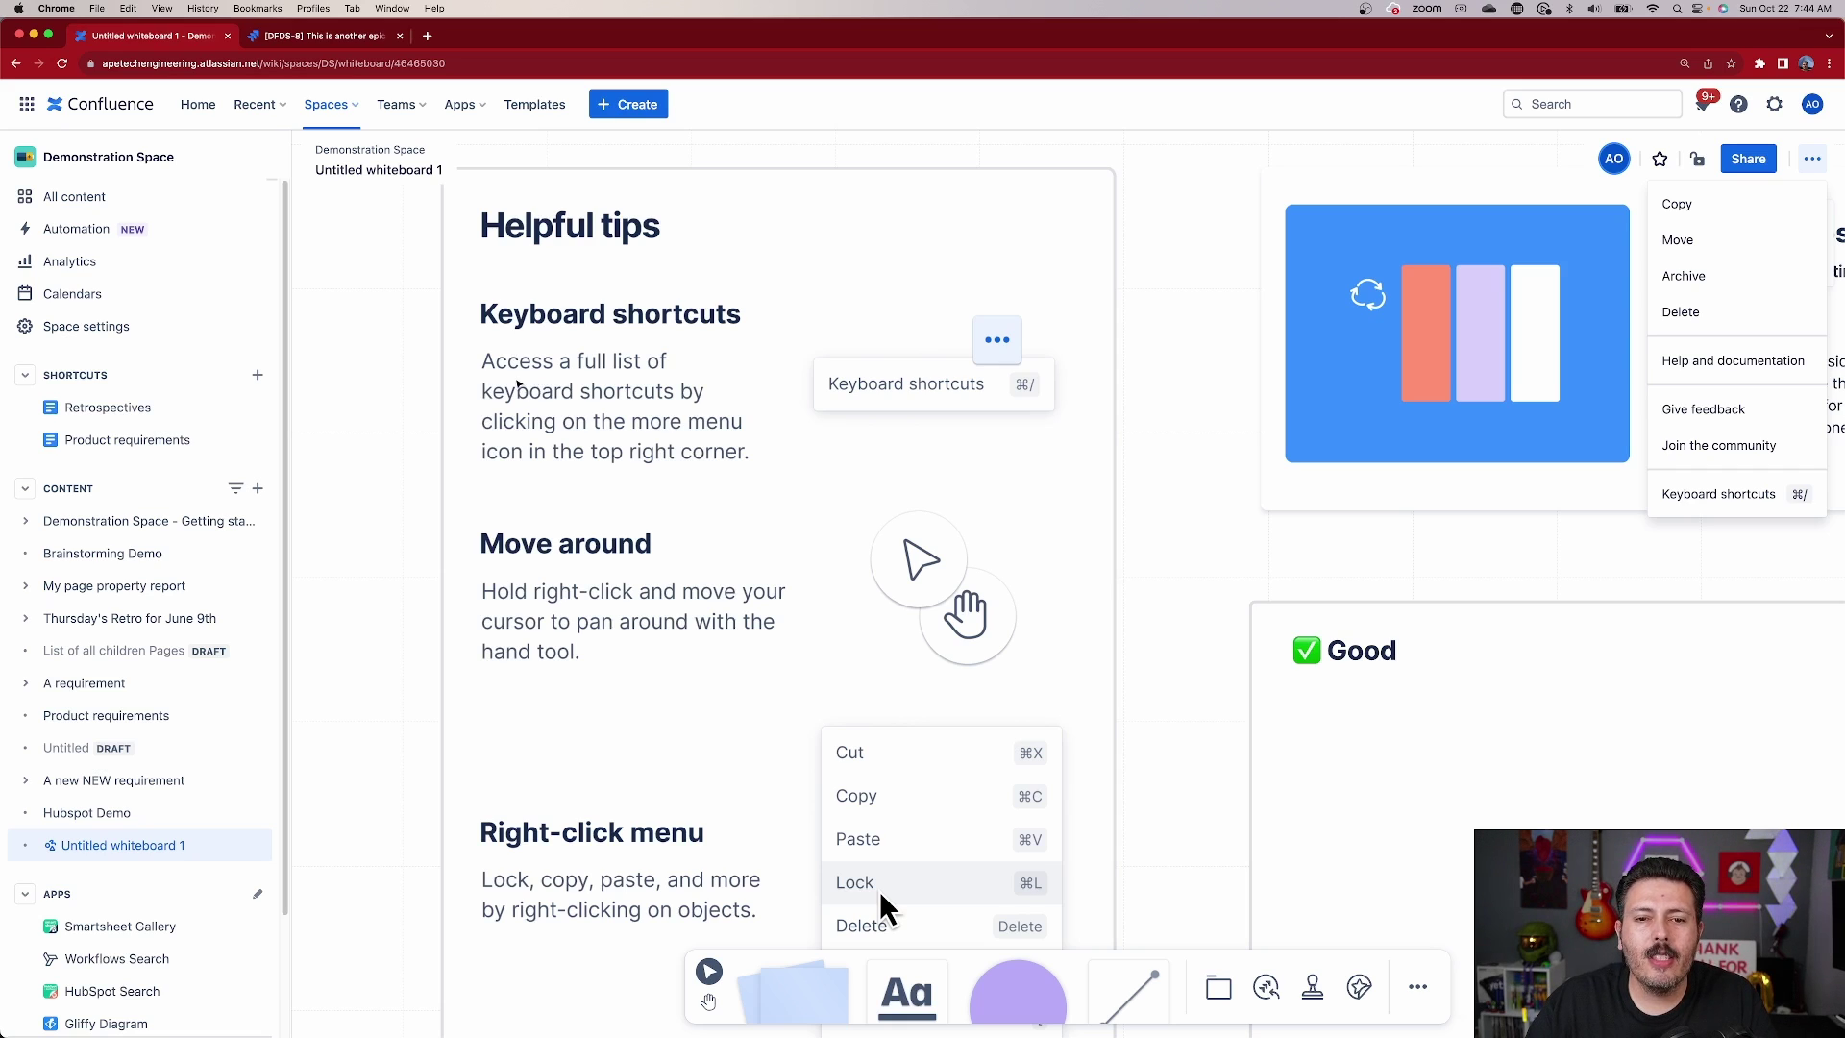
{"action": "left_click", "coordinate": [1201, 265]}
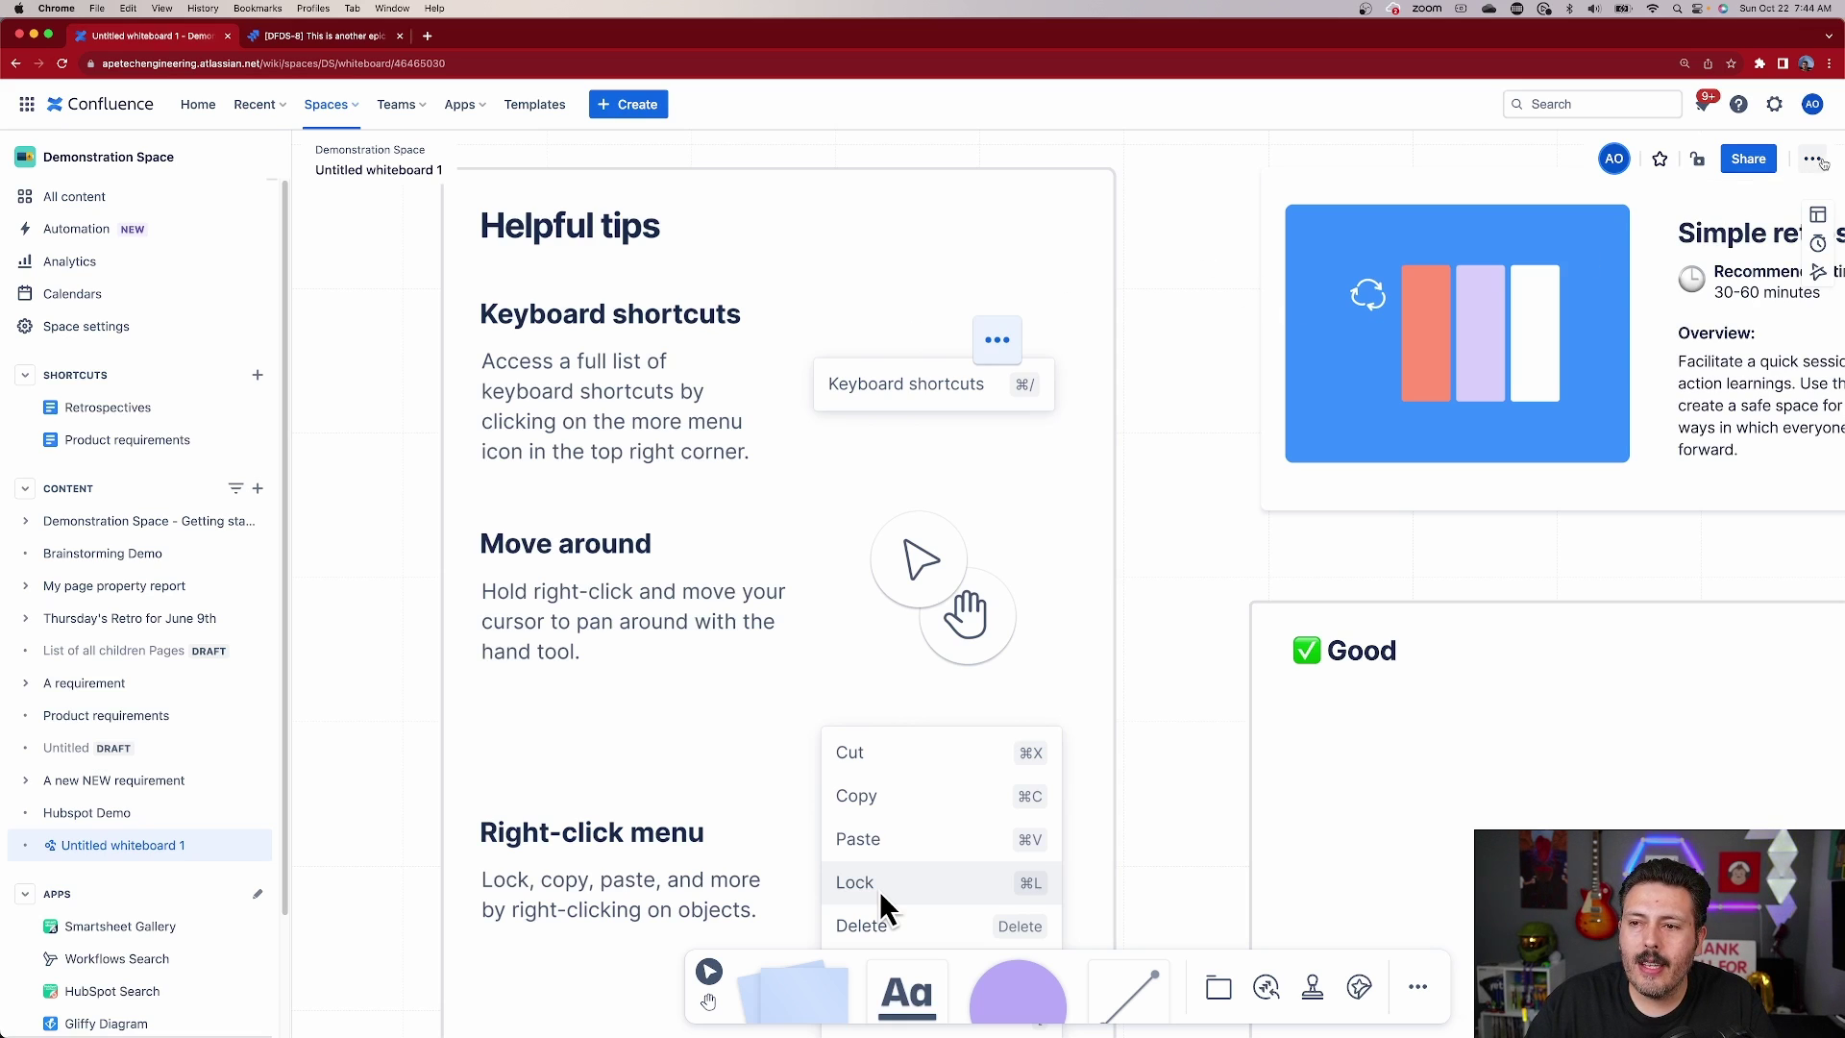
{"action": "left_click", "coordinate": [1819, 158]}
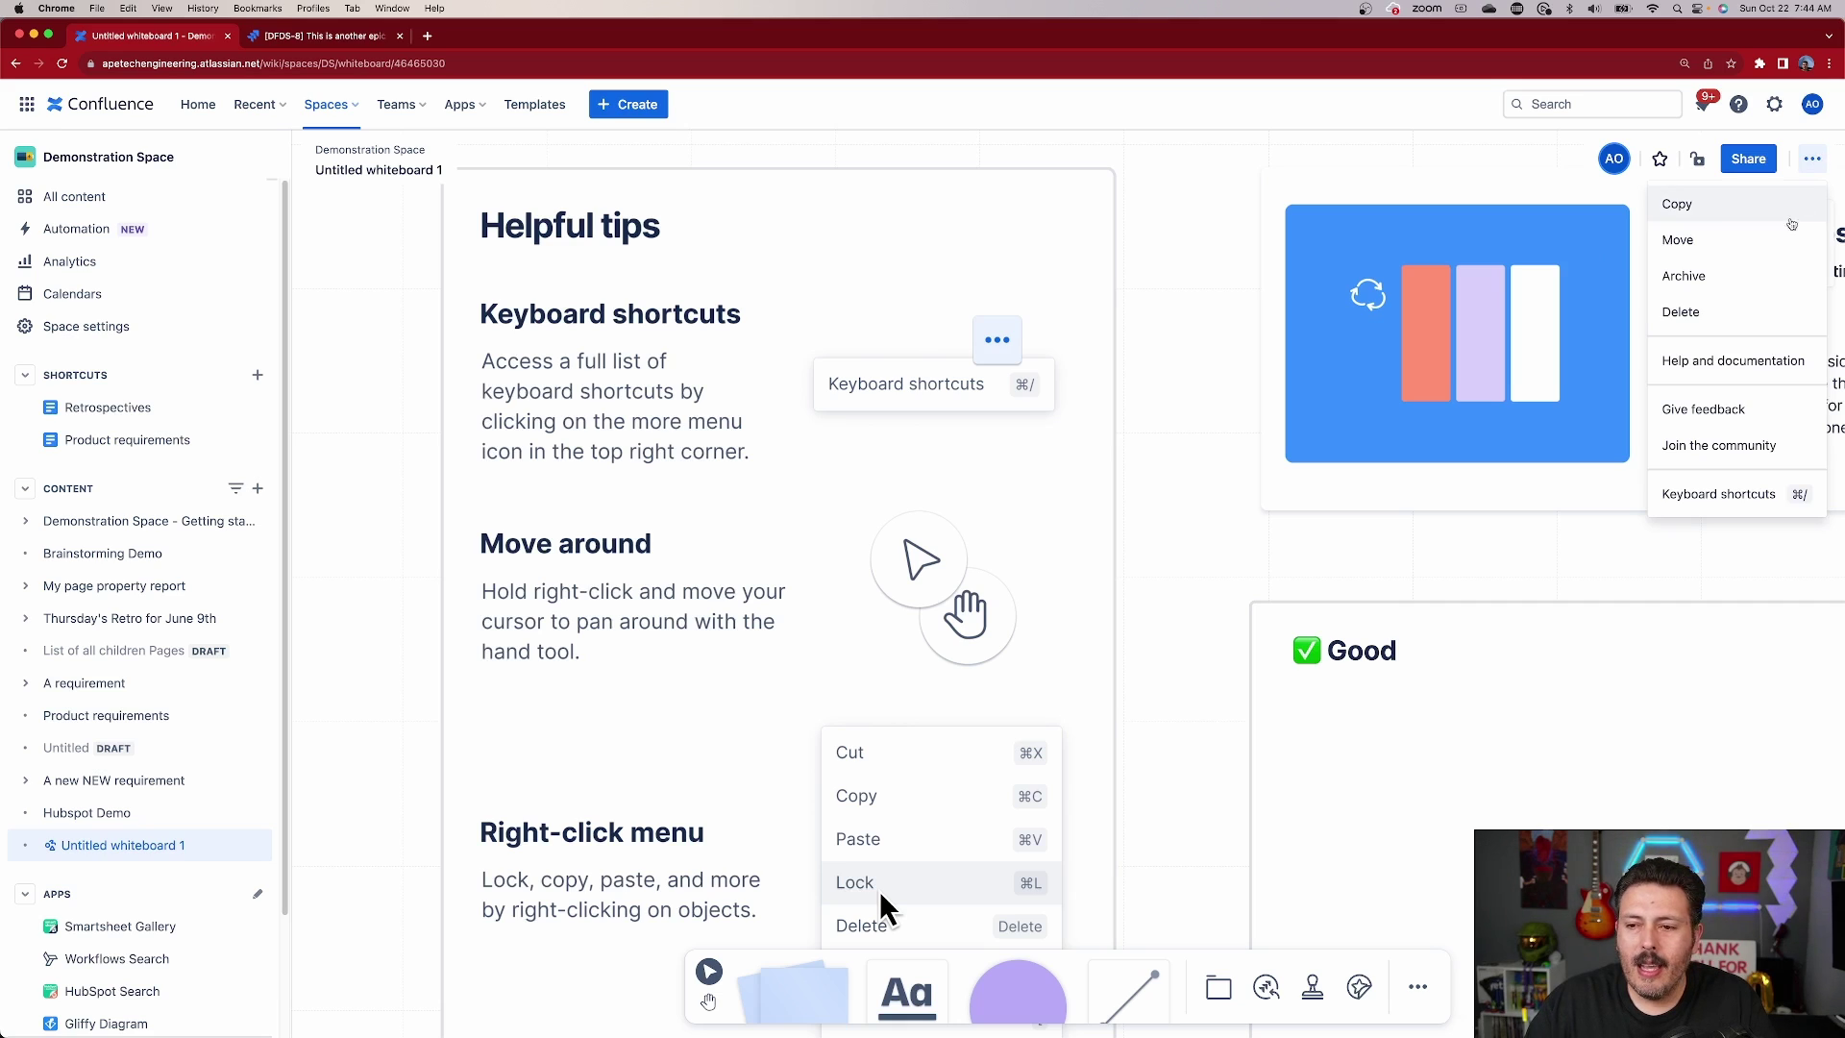
{"action": "left_click", "coordinate": [1708, 495]}
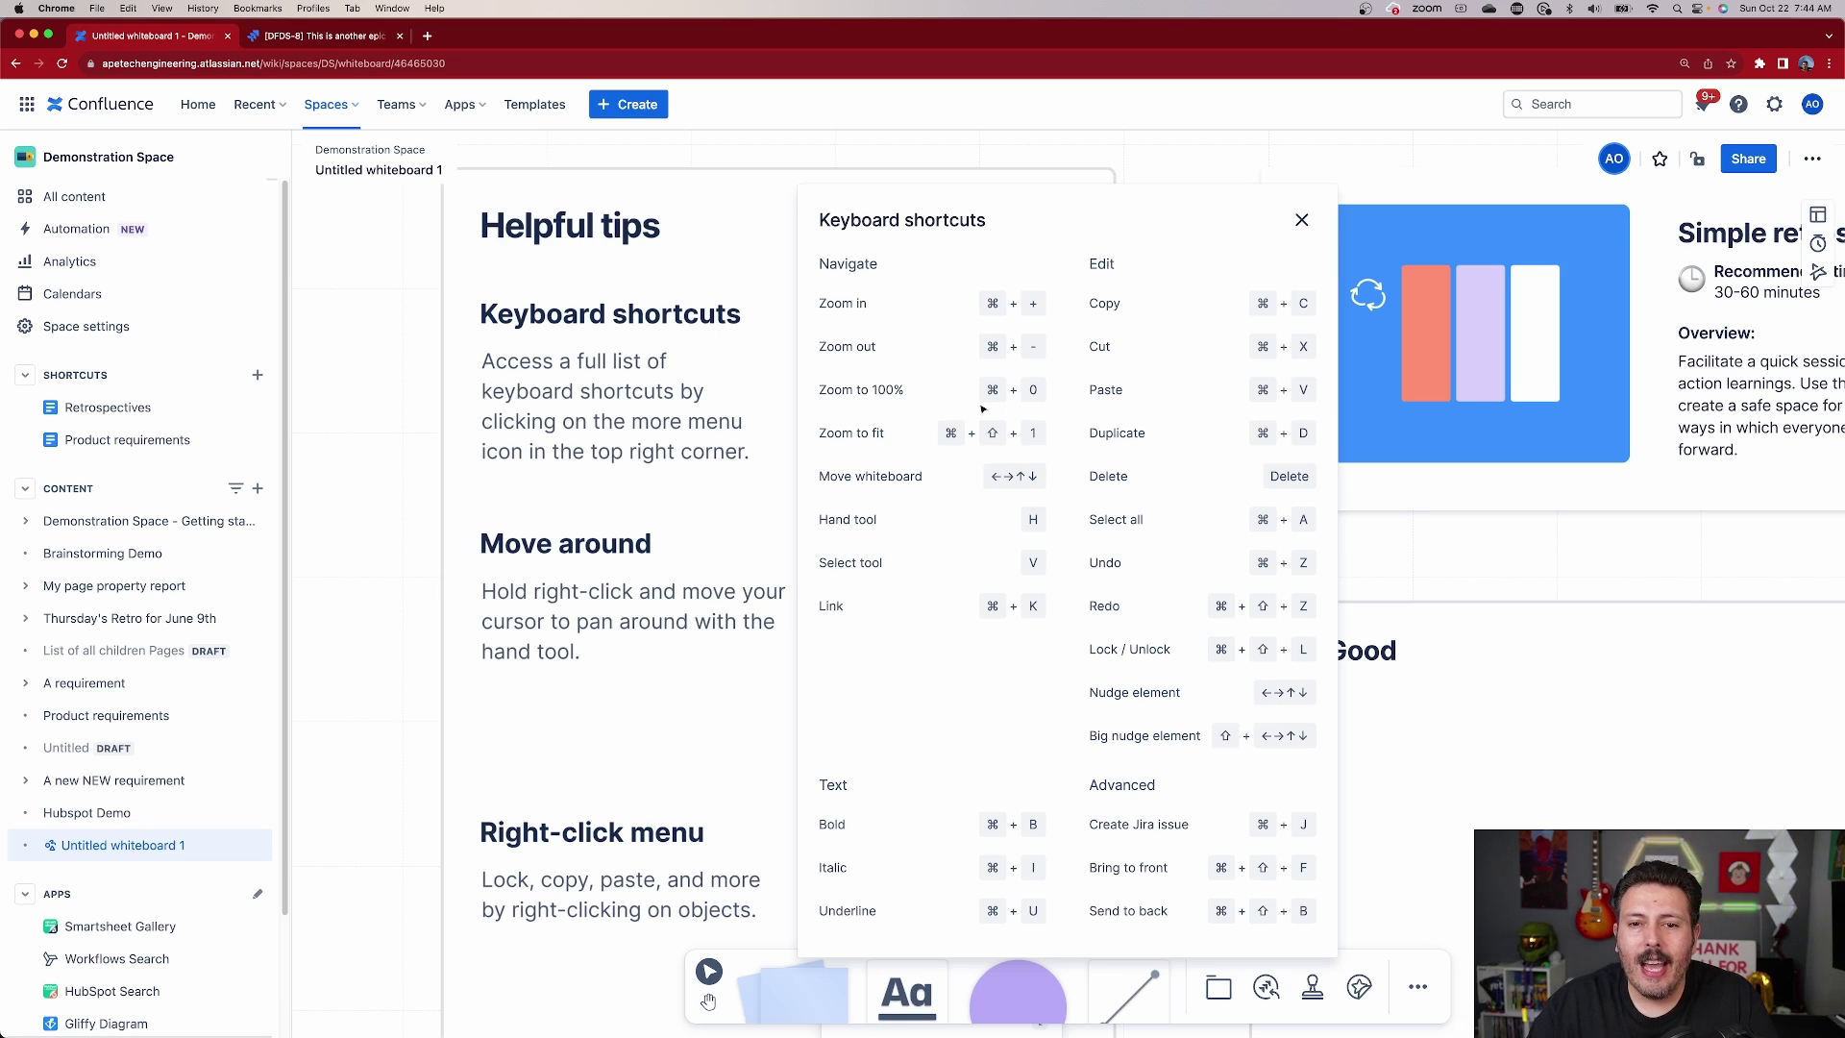
{"action": "left_click", "coordinate": [1302, 220]}
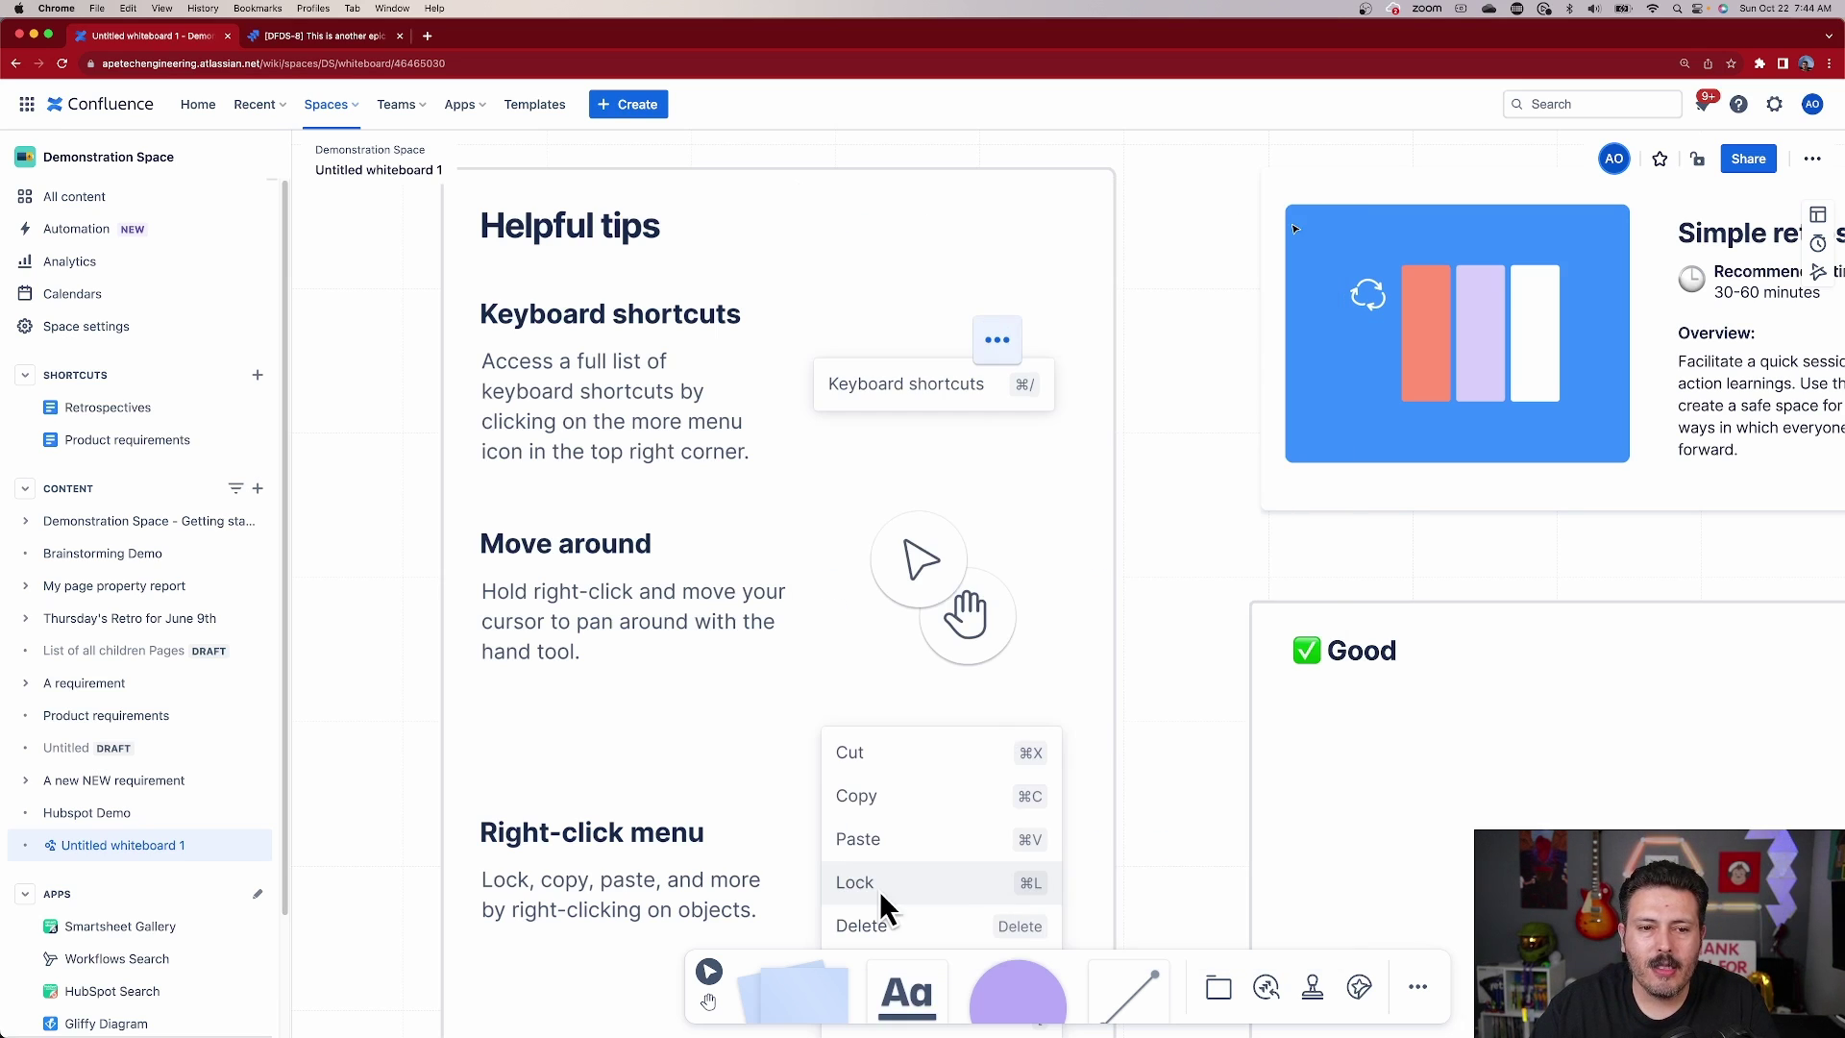
{"action": "scroll", "coordinate": [1435, 419], "scroll_direction": "down", "scroll_amount": 2}
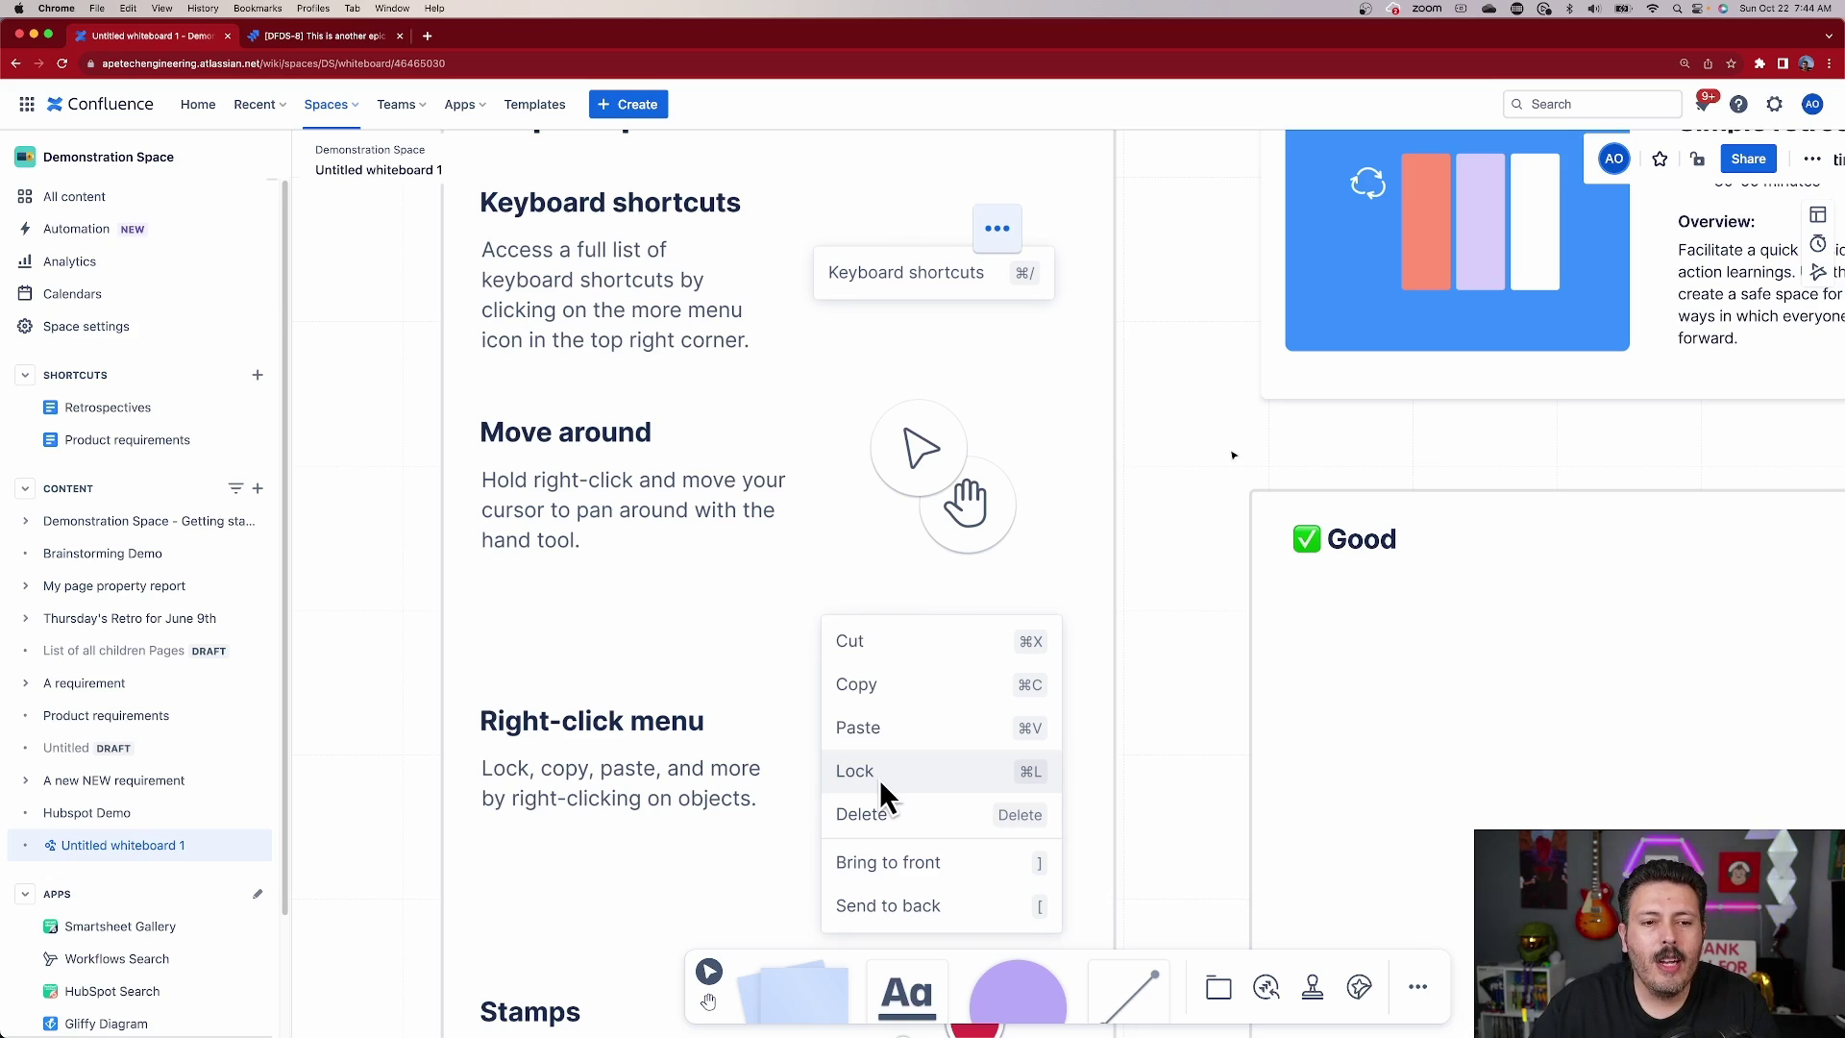
{"action": "left_click_drag", "start_coordinate": [880, 779], "coordinate": [731, 1036]}
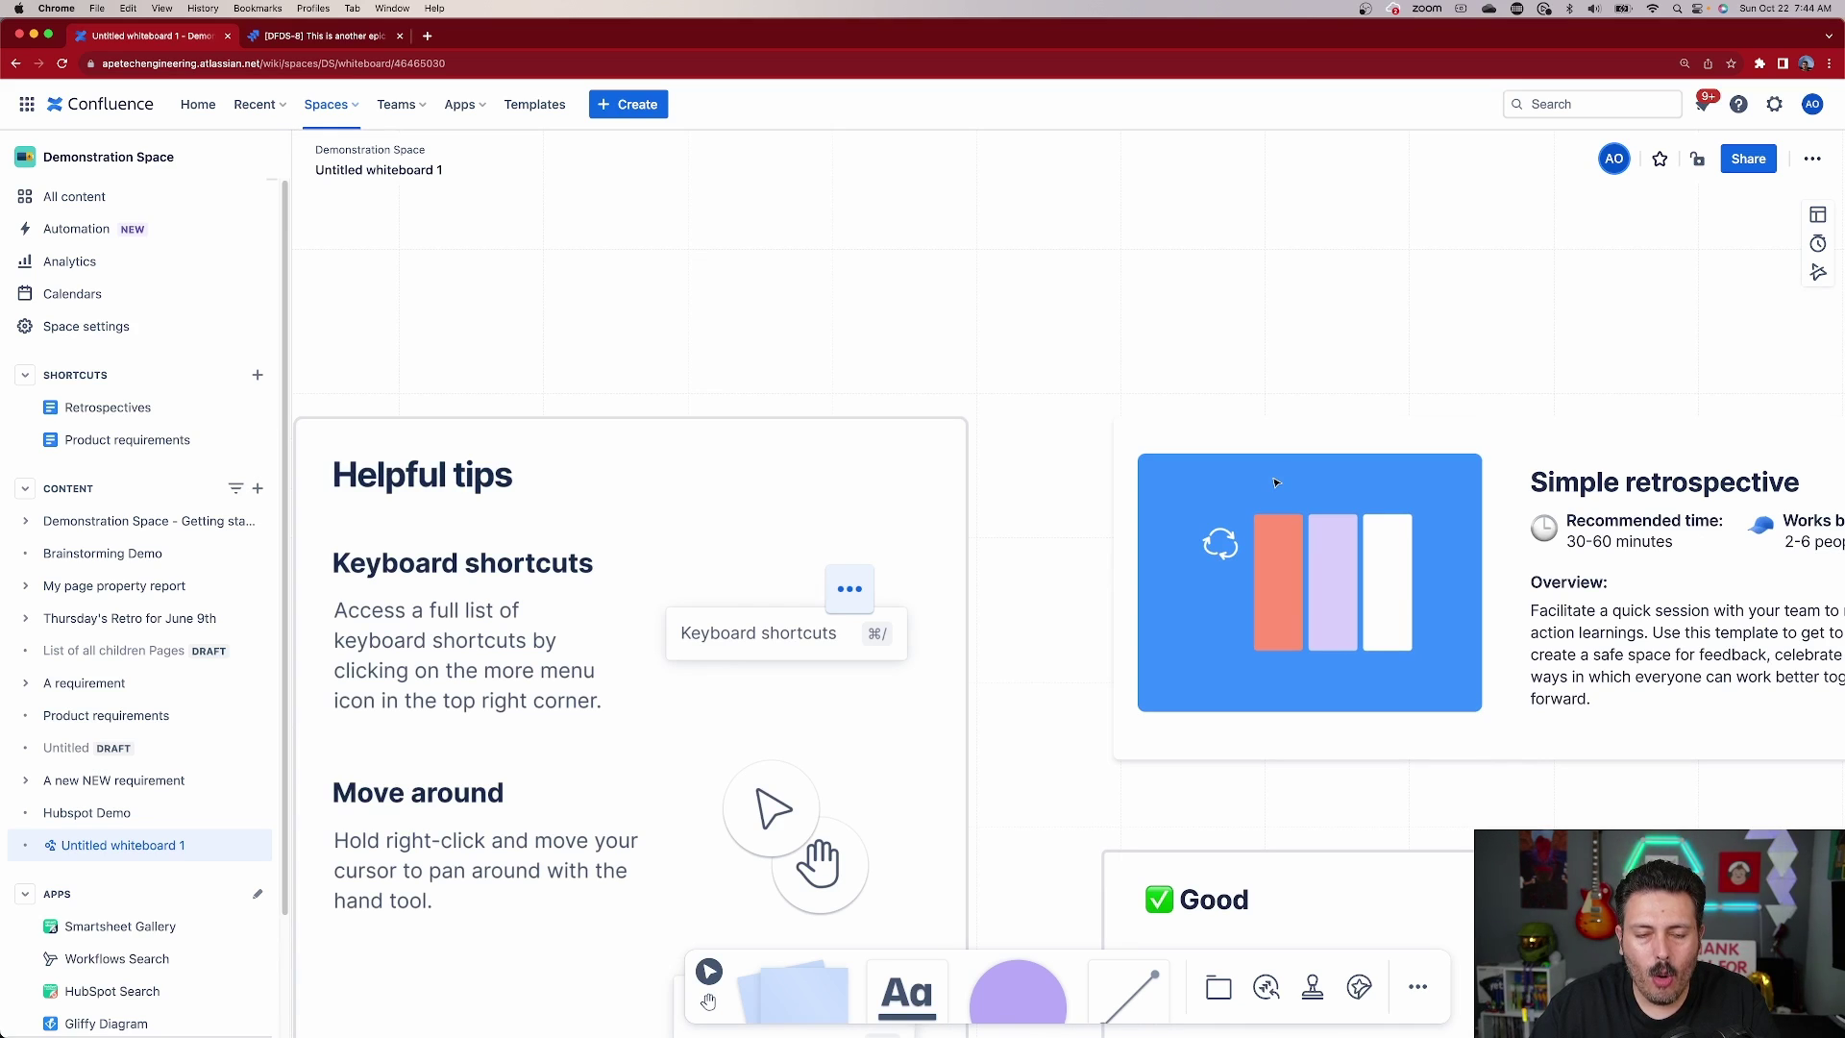
{"action": "scroll", "coordinate": [1044, 543], "scroll_direction": "down", "scroll_amount": 6}
{"action": "scroll", "coordinate": [1041, 553], "scroll_direction": "up", "scroll_amount": 3}
{"action": "scroll", "coordinate": [1041, 554], "scroll_direction": "down", "scroll_amount": 5}
{"action": "scroll", "coordinate": [1043, 576], "scroll_direction": "up", "scroll_amount": 8}
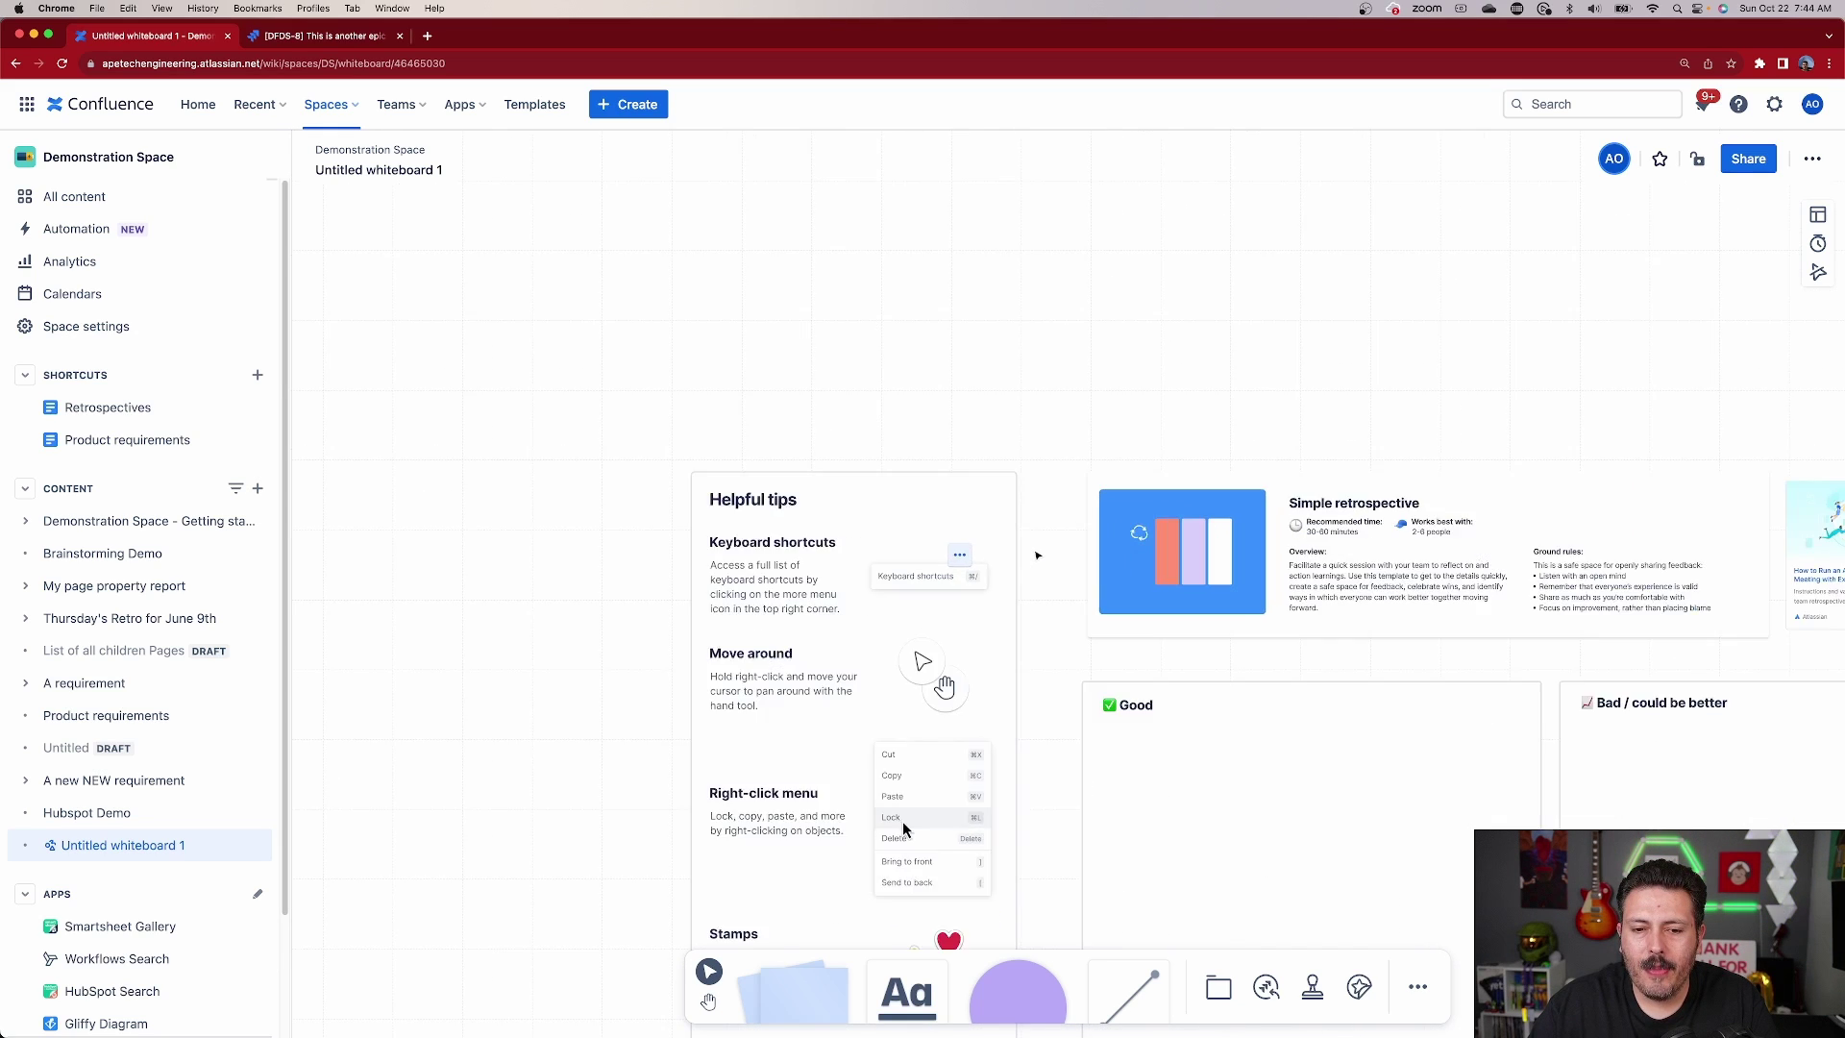
{"action": "scroll", "coordinate": [1045, 611], "scroll_direction": "down", "scroll_amount": 5}
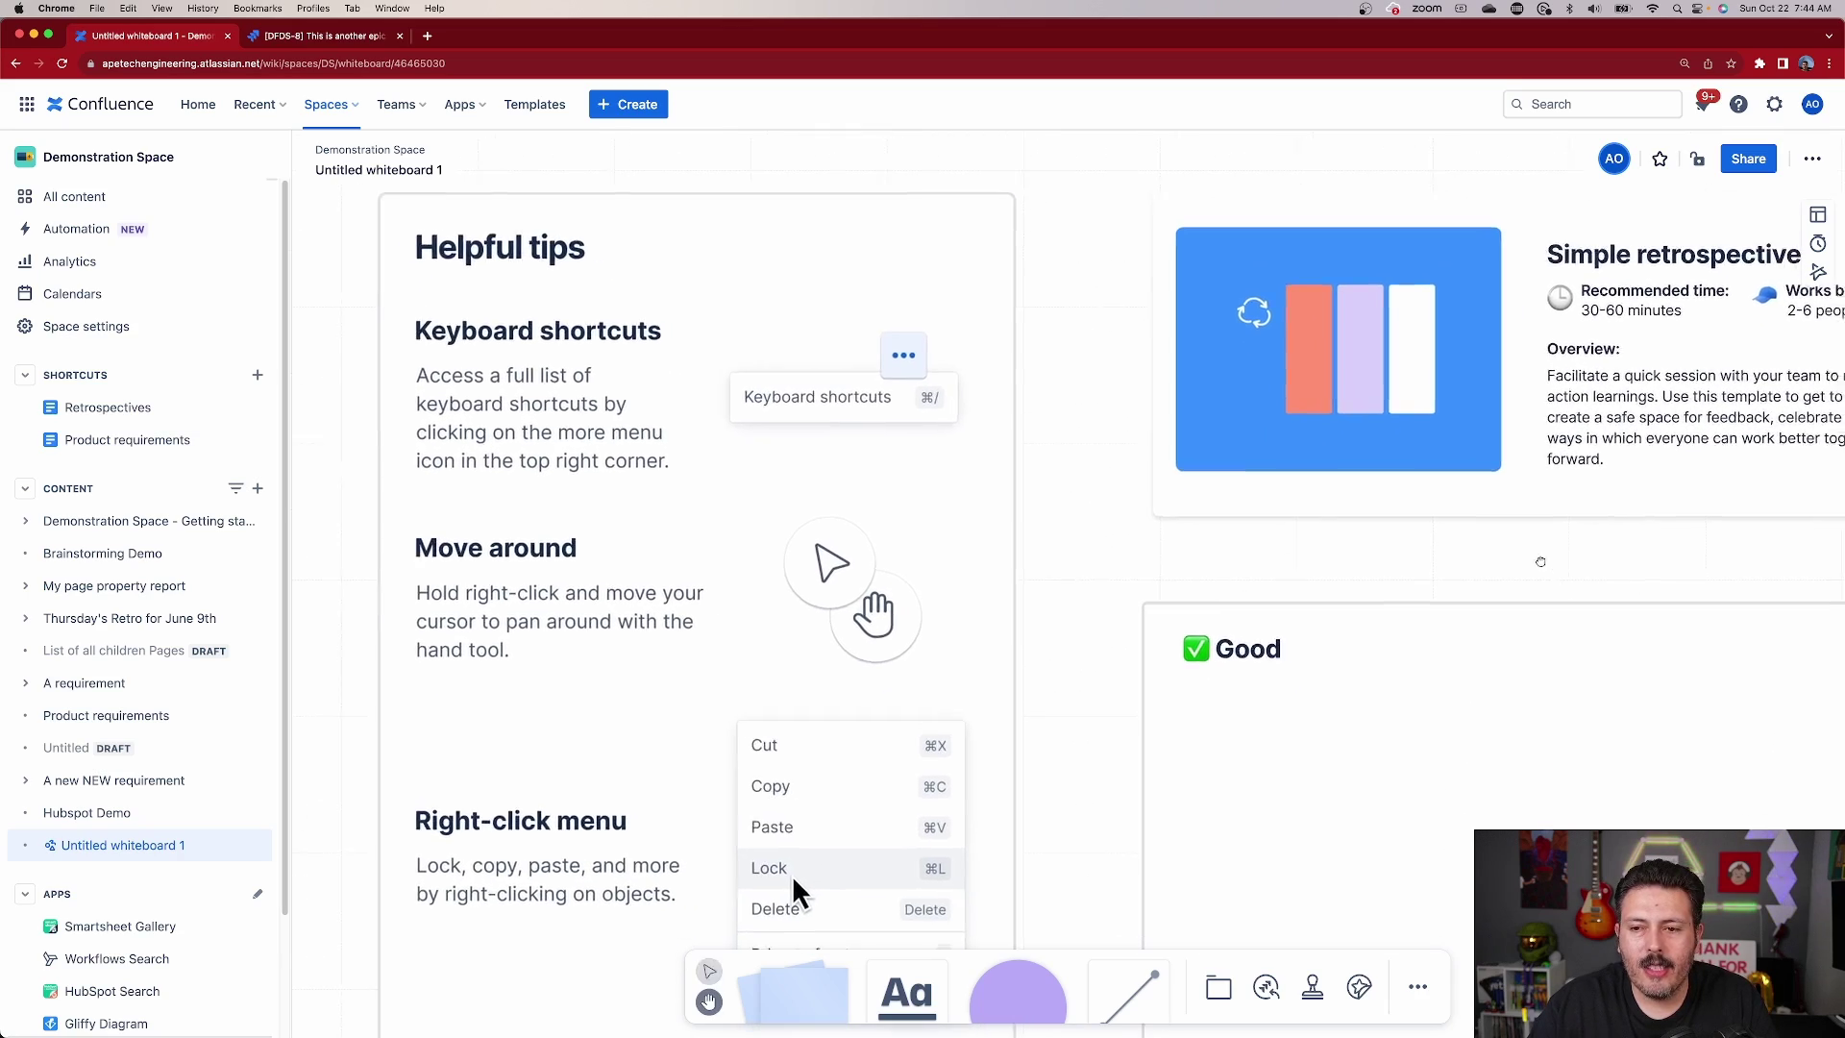
{"action": "scroll", "coordinate": [1202, 568], "scroll_direction": "right", "scroll_amount": 8}
{"action": "scroll", "coordinate": [1202, 567], "scroll_direction": "left", "scroll_amount": 8}
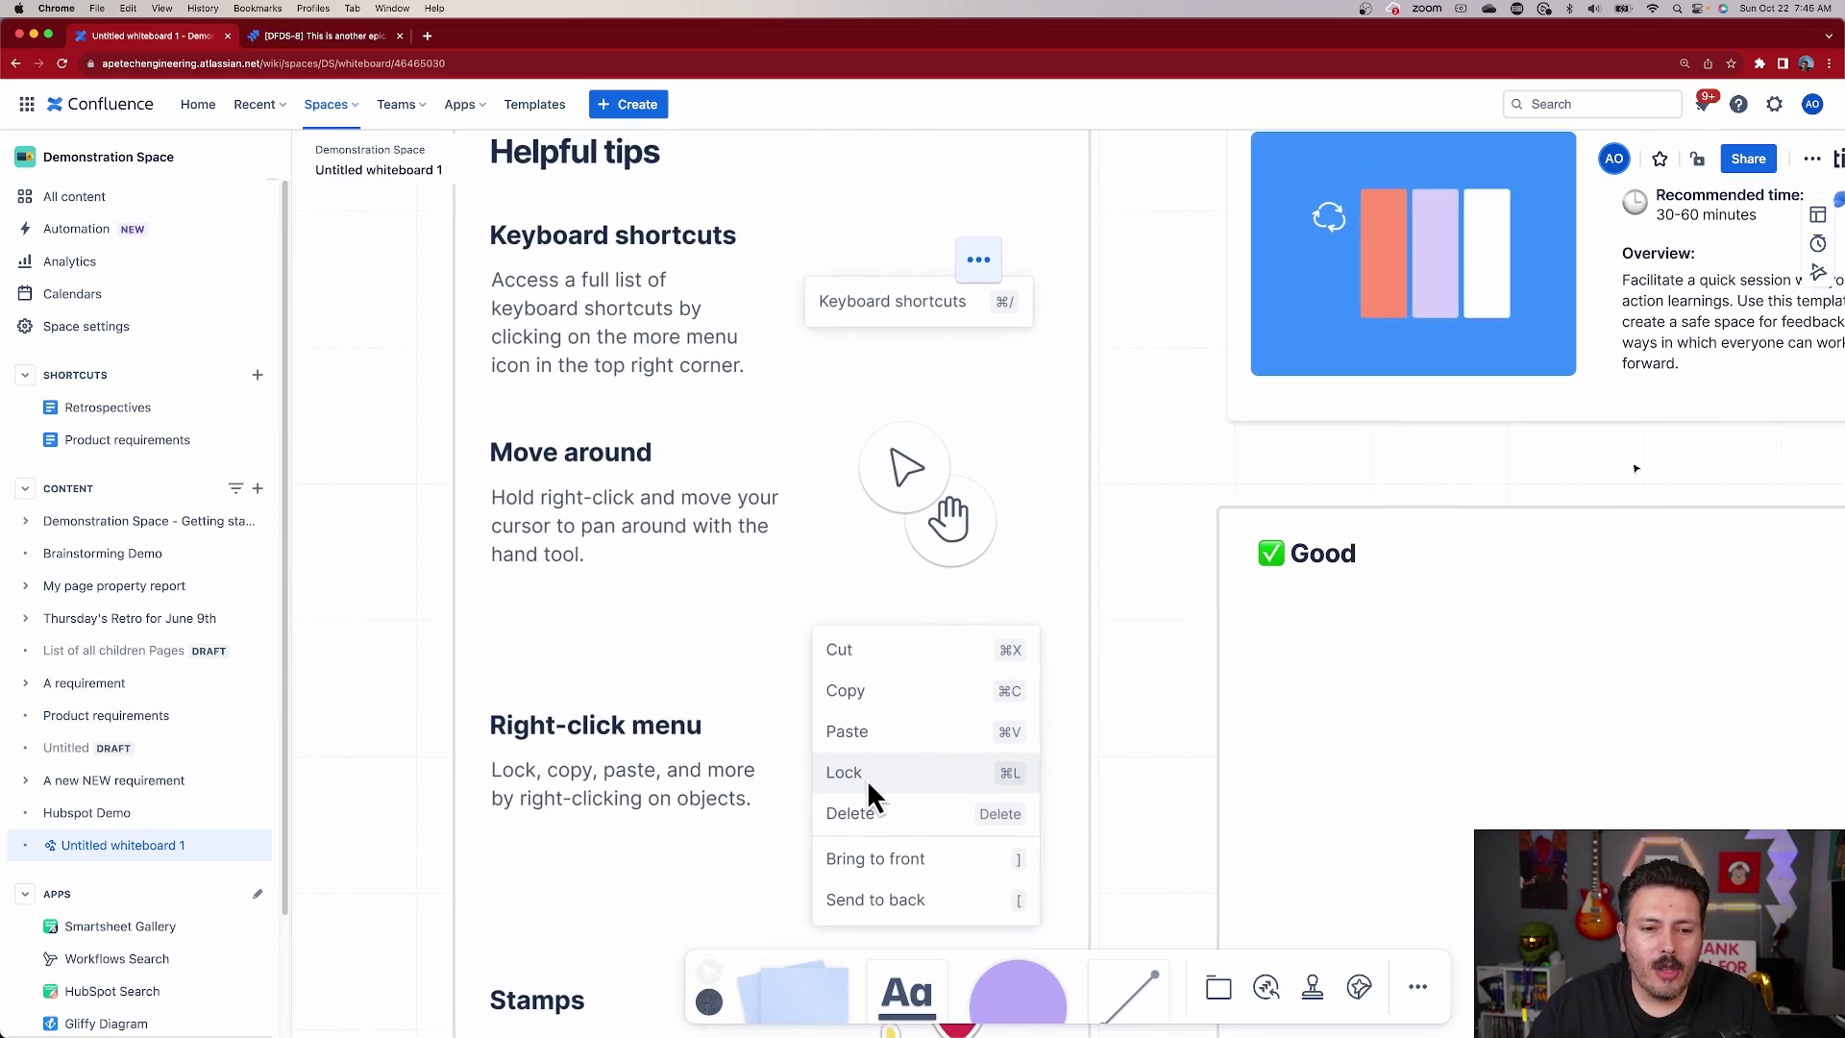
{"action": "scroll", "coordinate": [1143, 607], "scroll_direction": "down", "scroll_amount": 3}
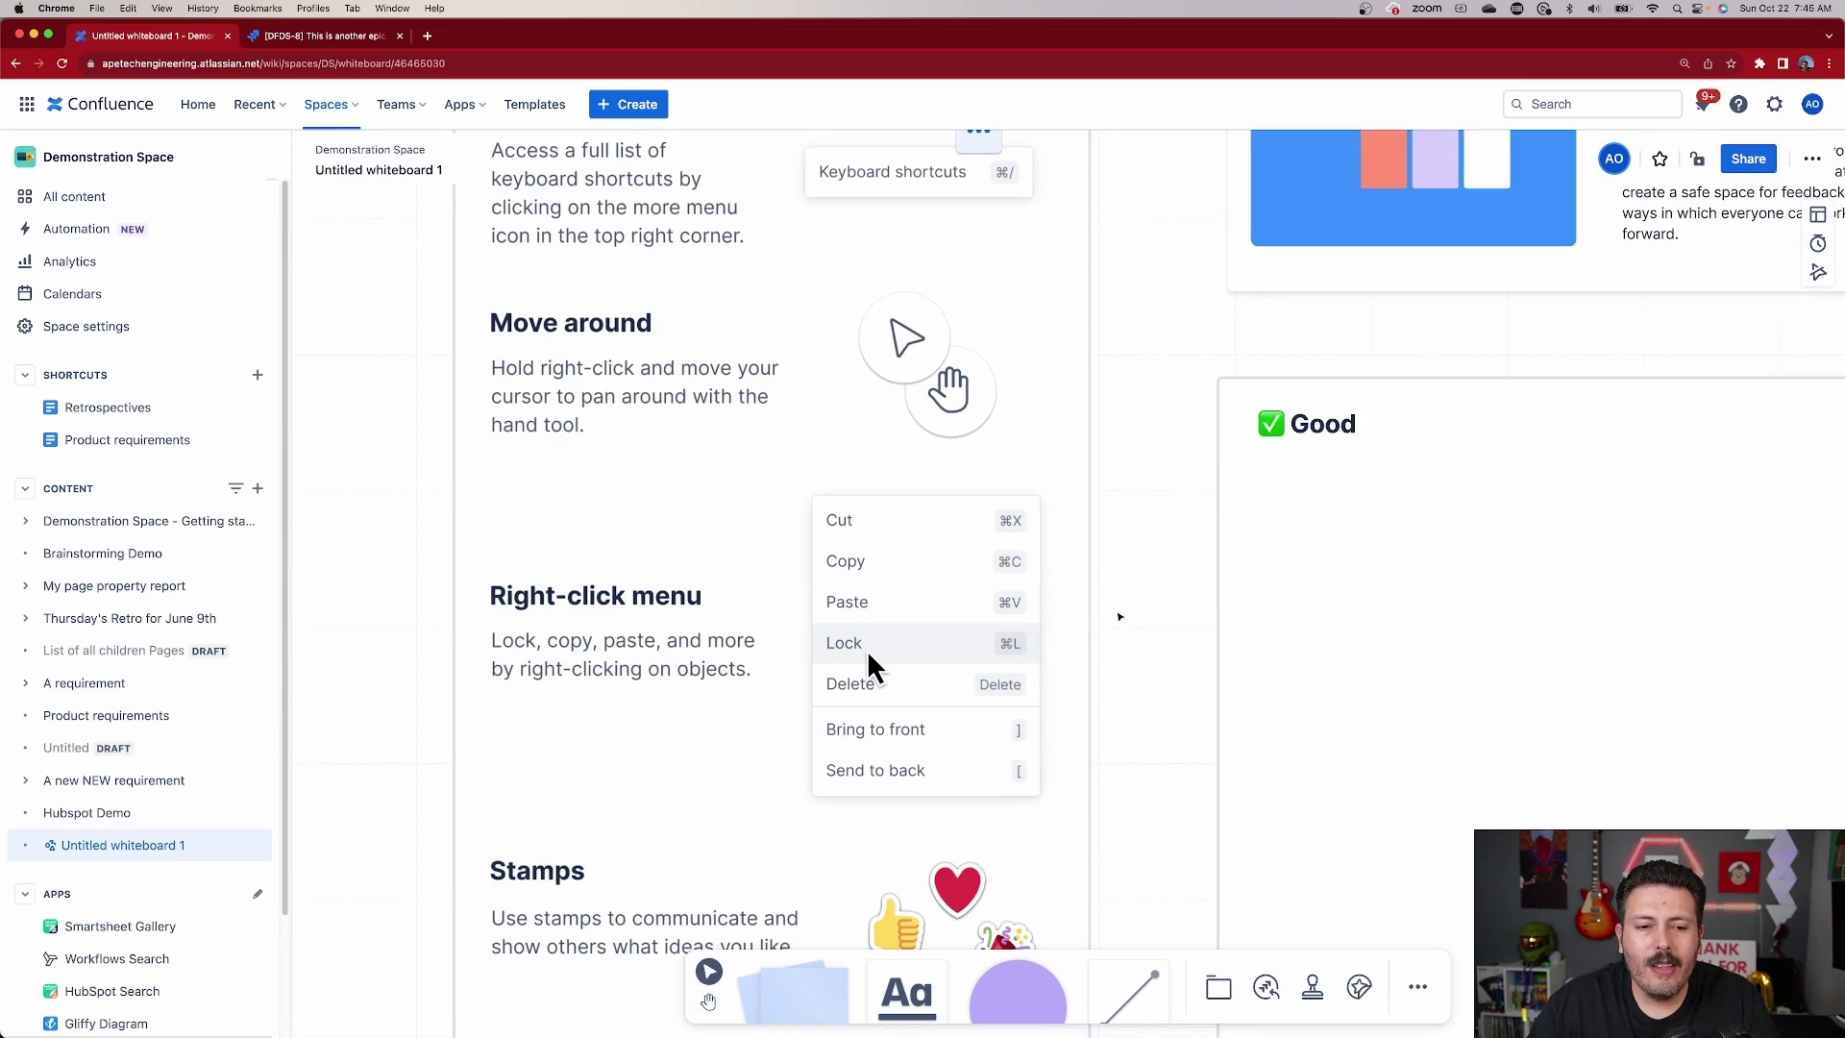
{"action": "right_click", "coordinate": [1142, 556]}
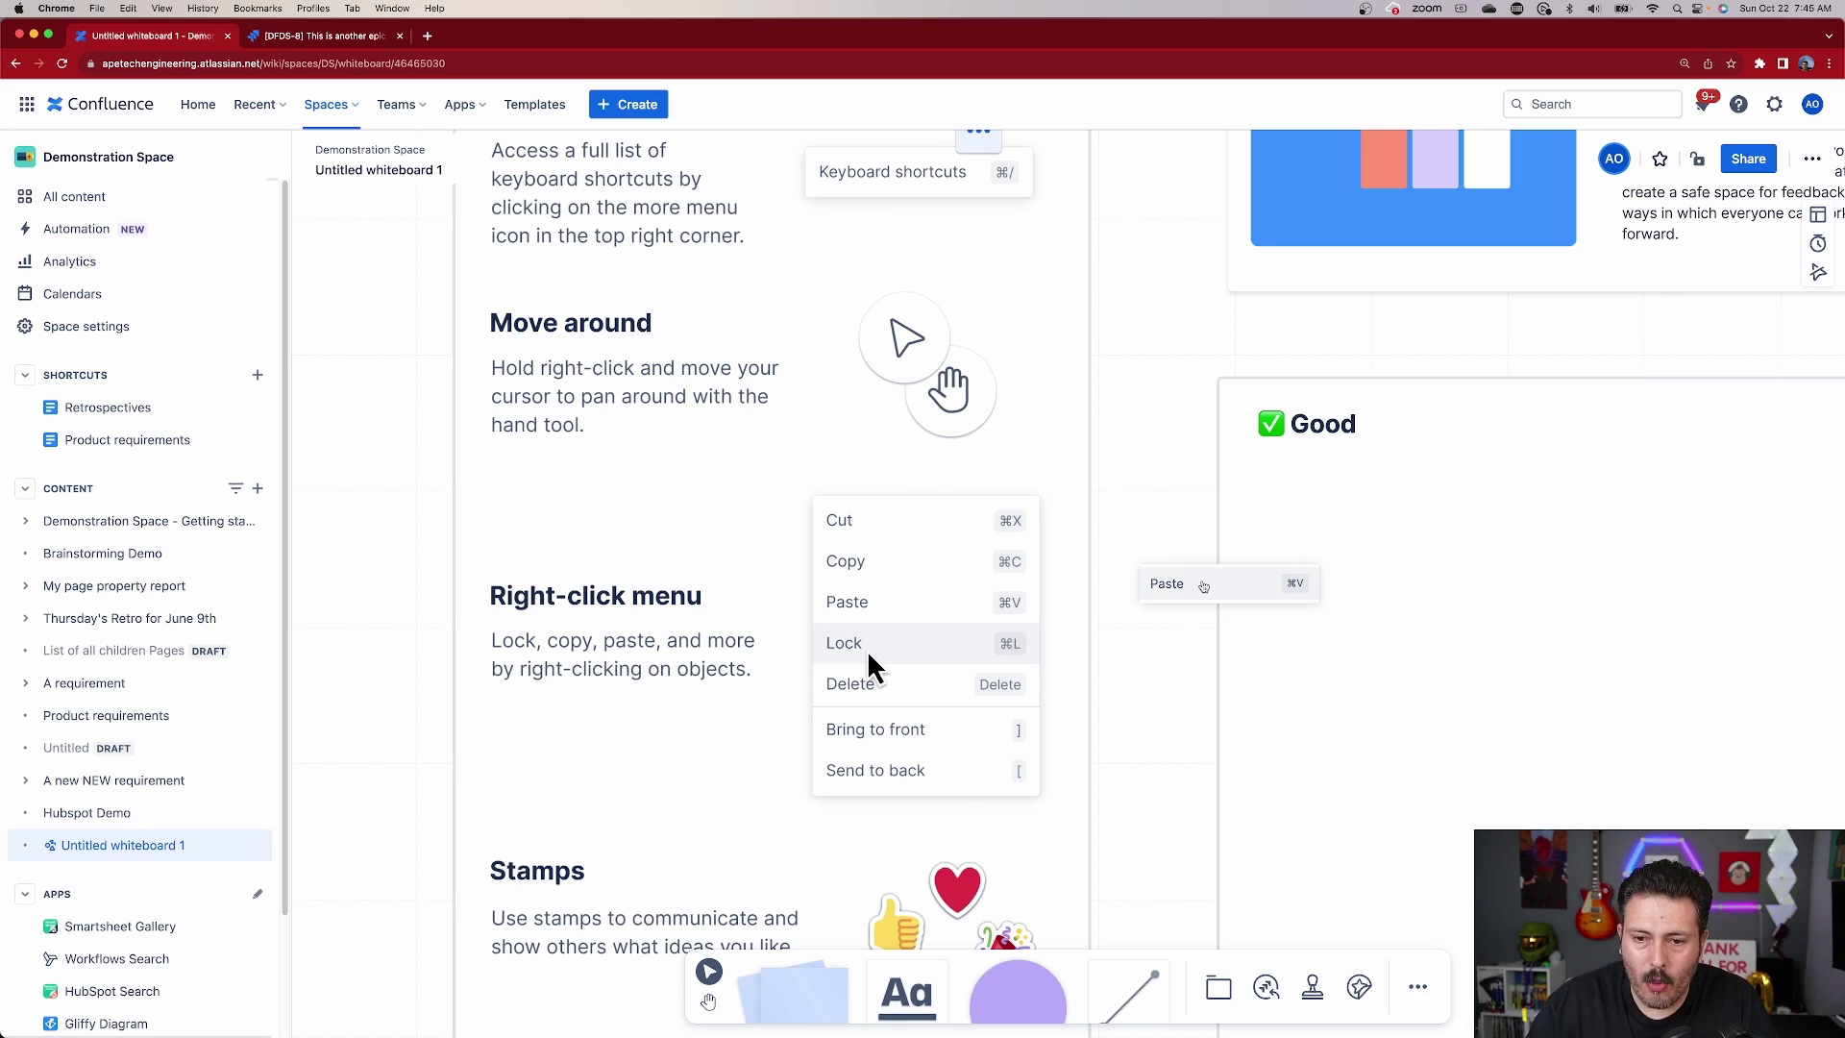
{"action": "right_click", "coordinate": [1135, 463]}
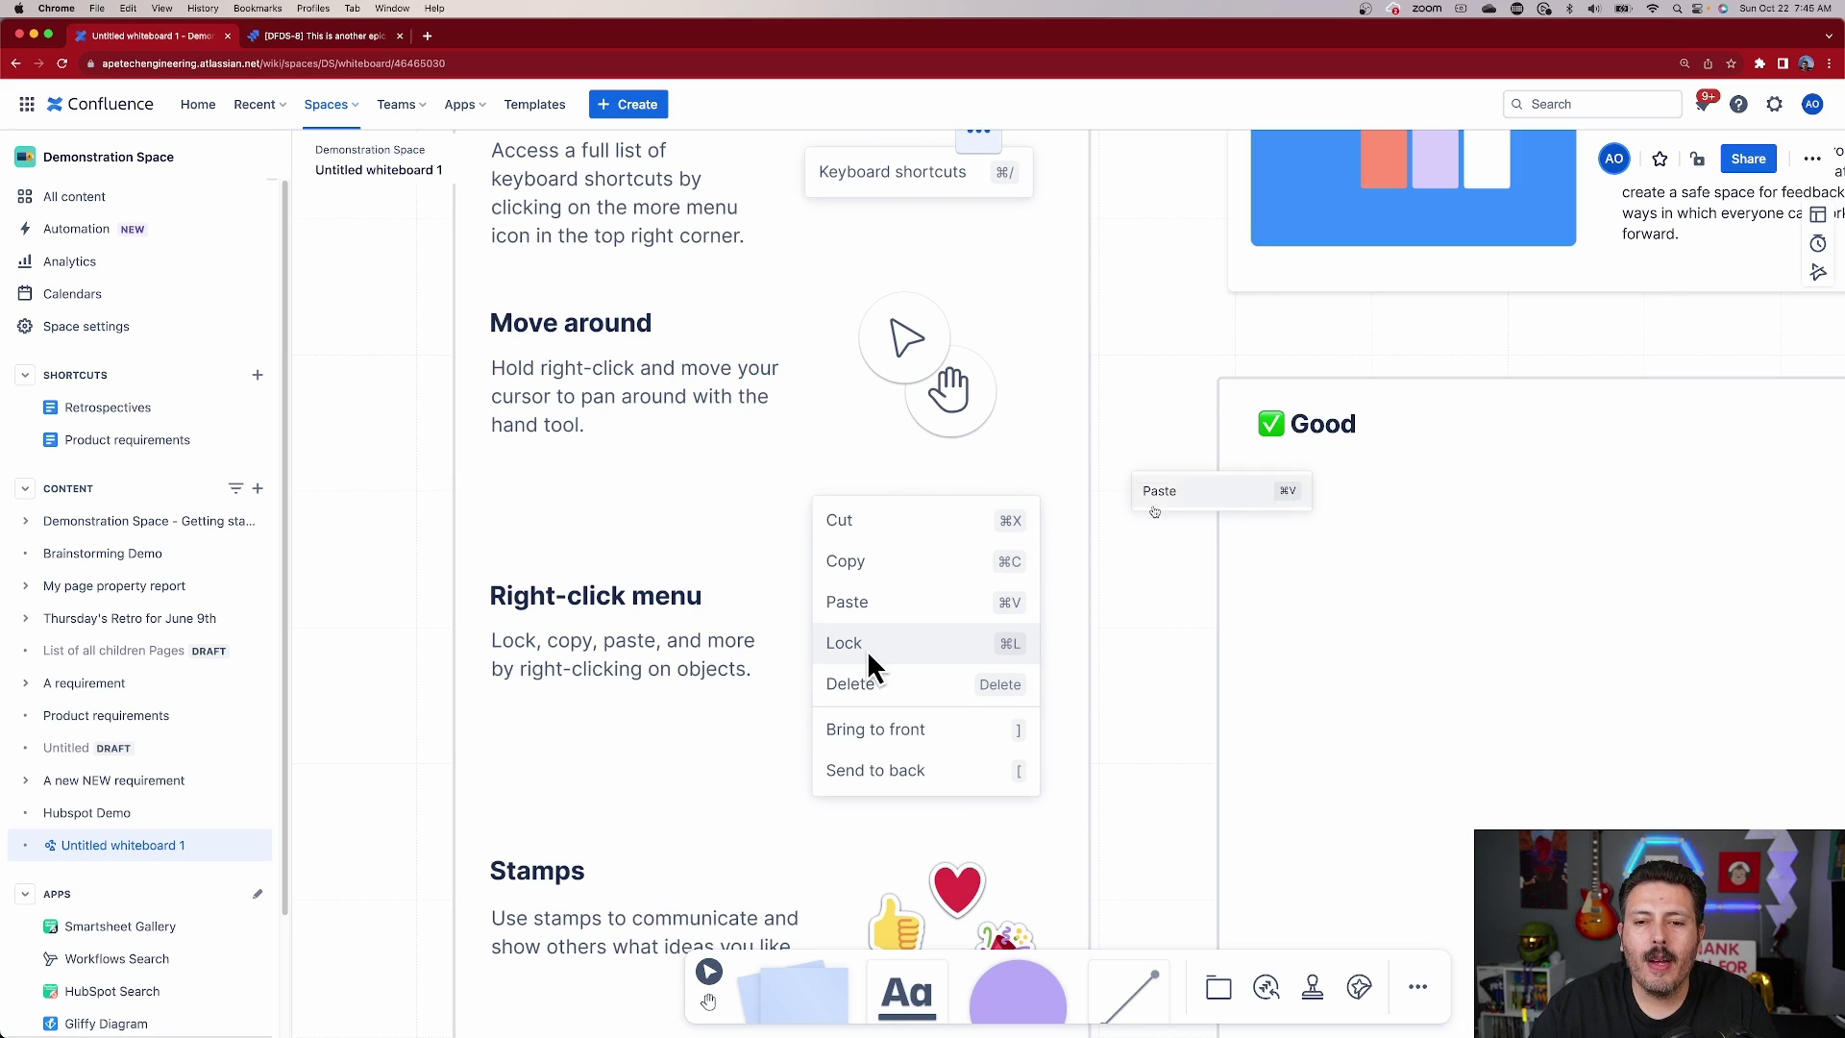
{"action": "left_click", "coordinate": [1130, 584]}
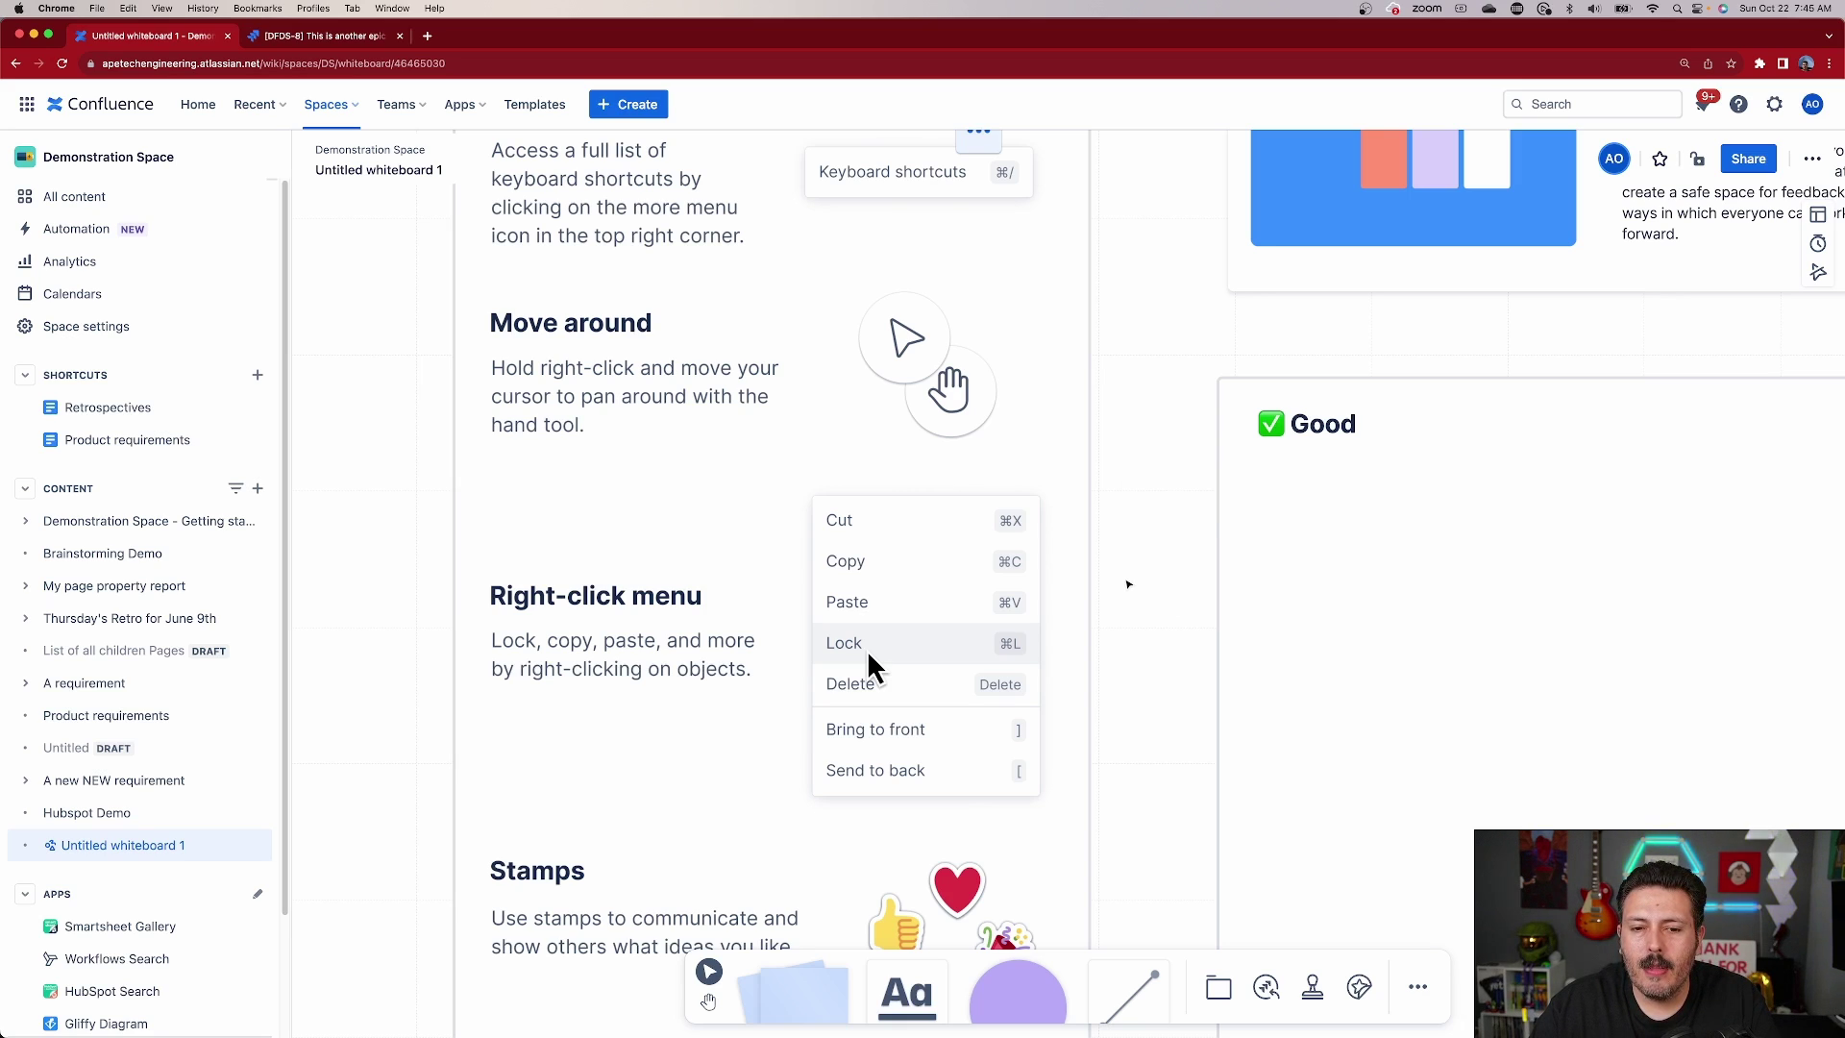
{"action": "right_click", "coordinate": [1701, 546]}
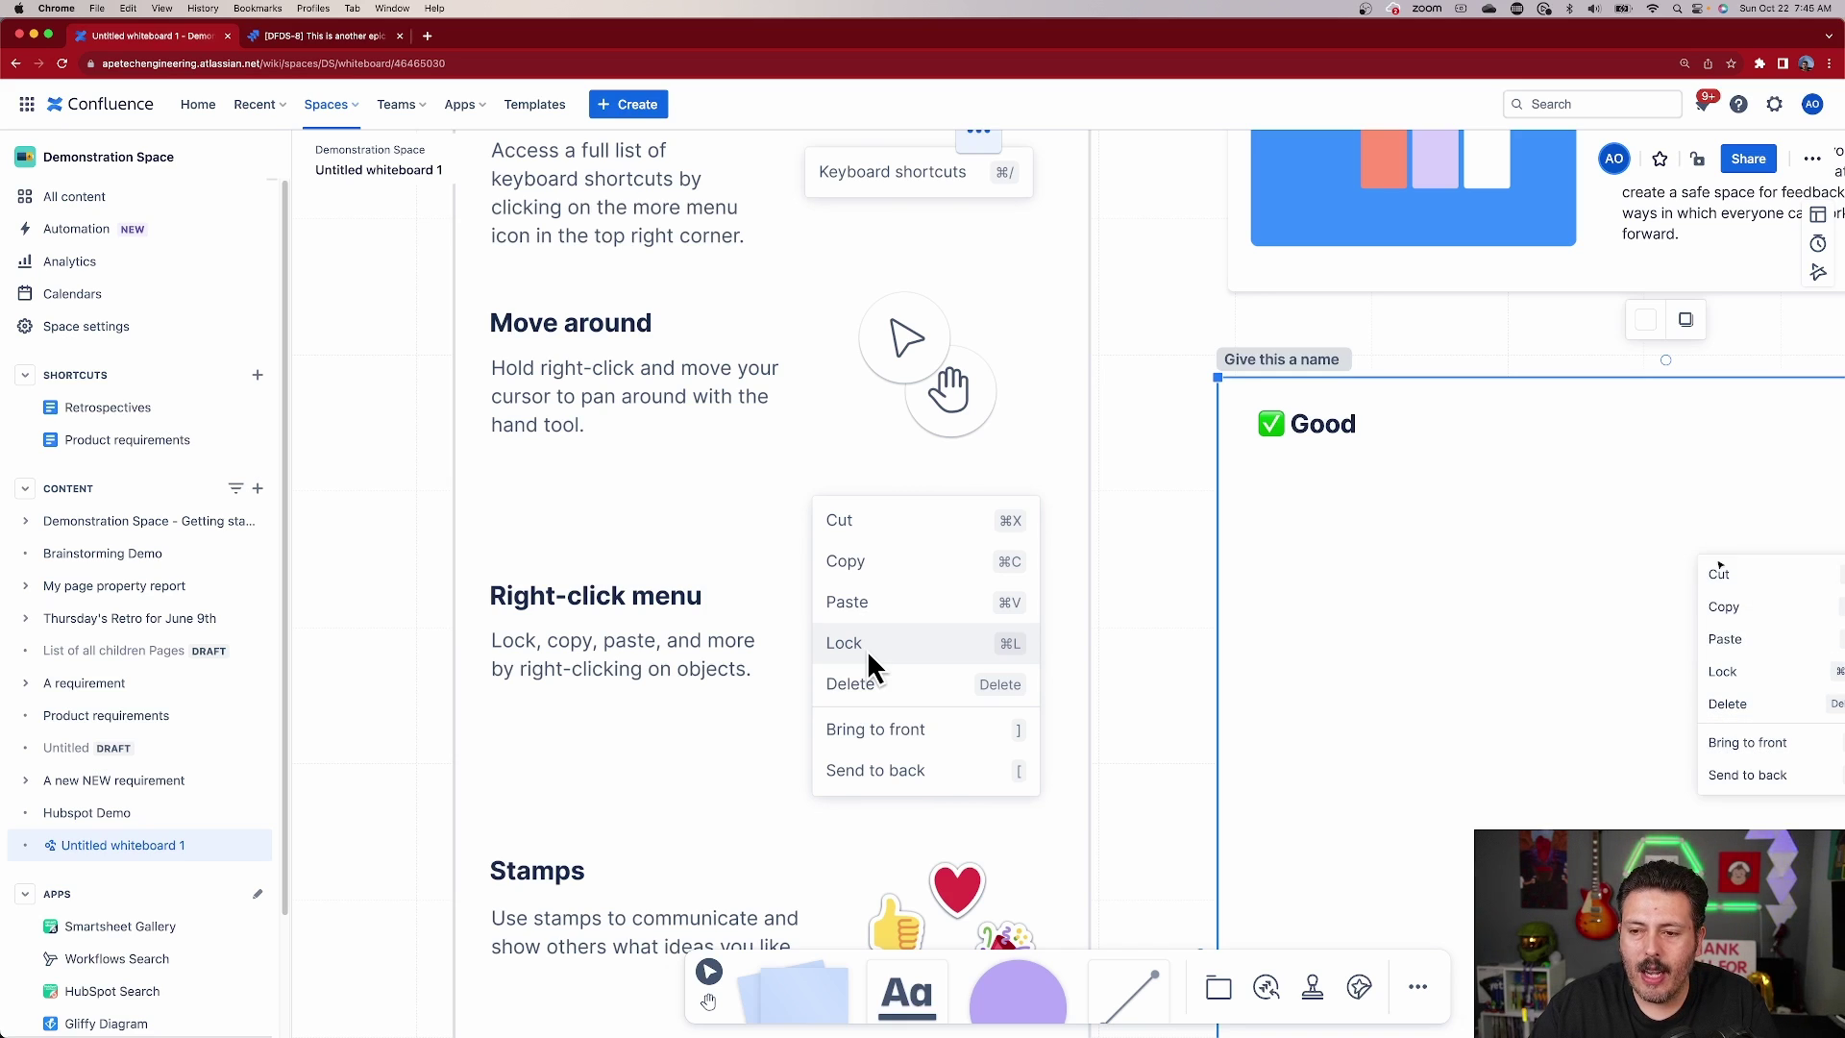
{"action": "left_click", "coordinate": [1131, 498]}
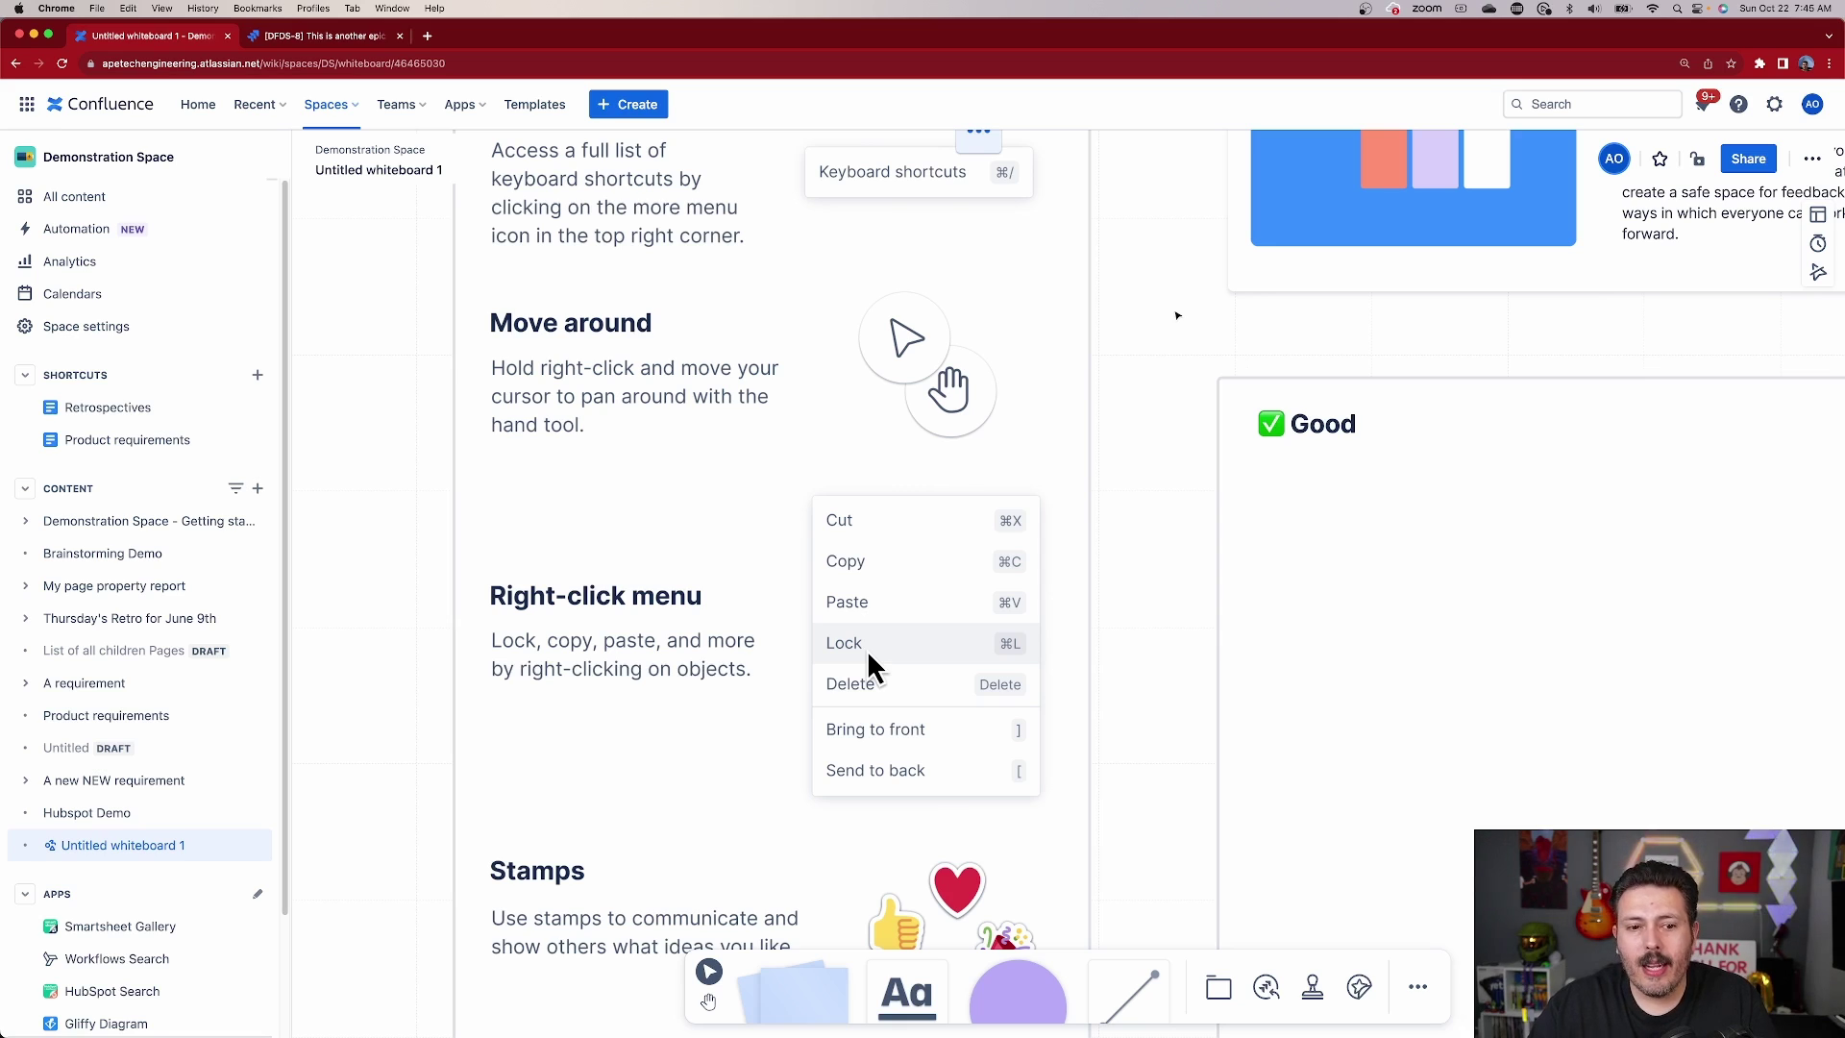
{"action": "scroll", "coordinate": [1112, 492], "scroll_direction": "down", "scroll_amount": 5}
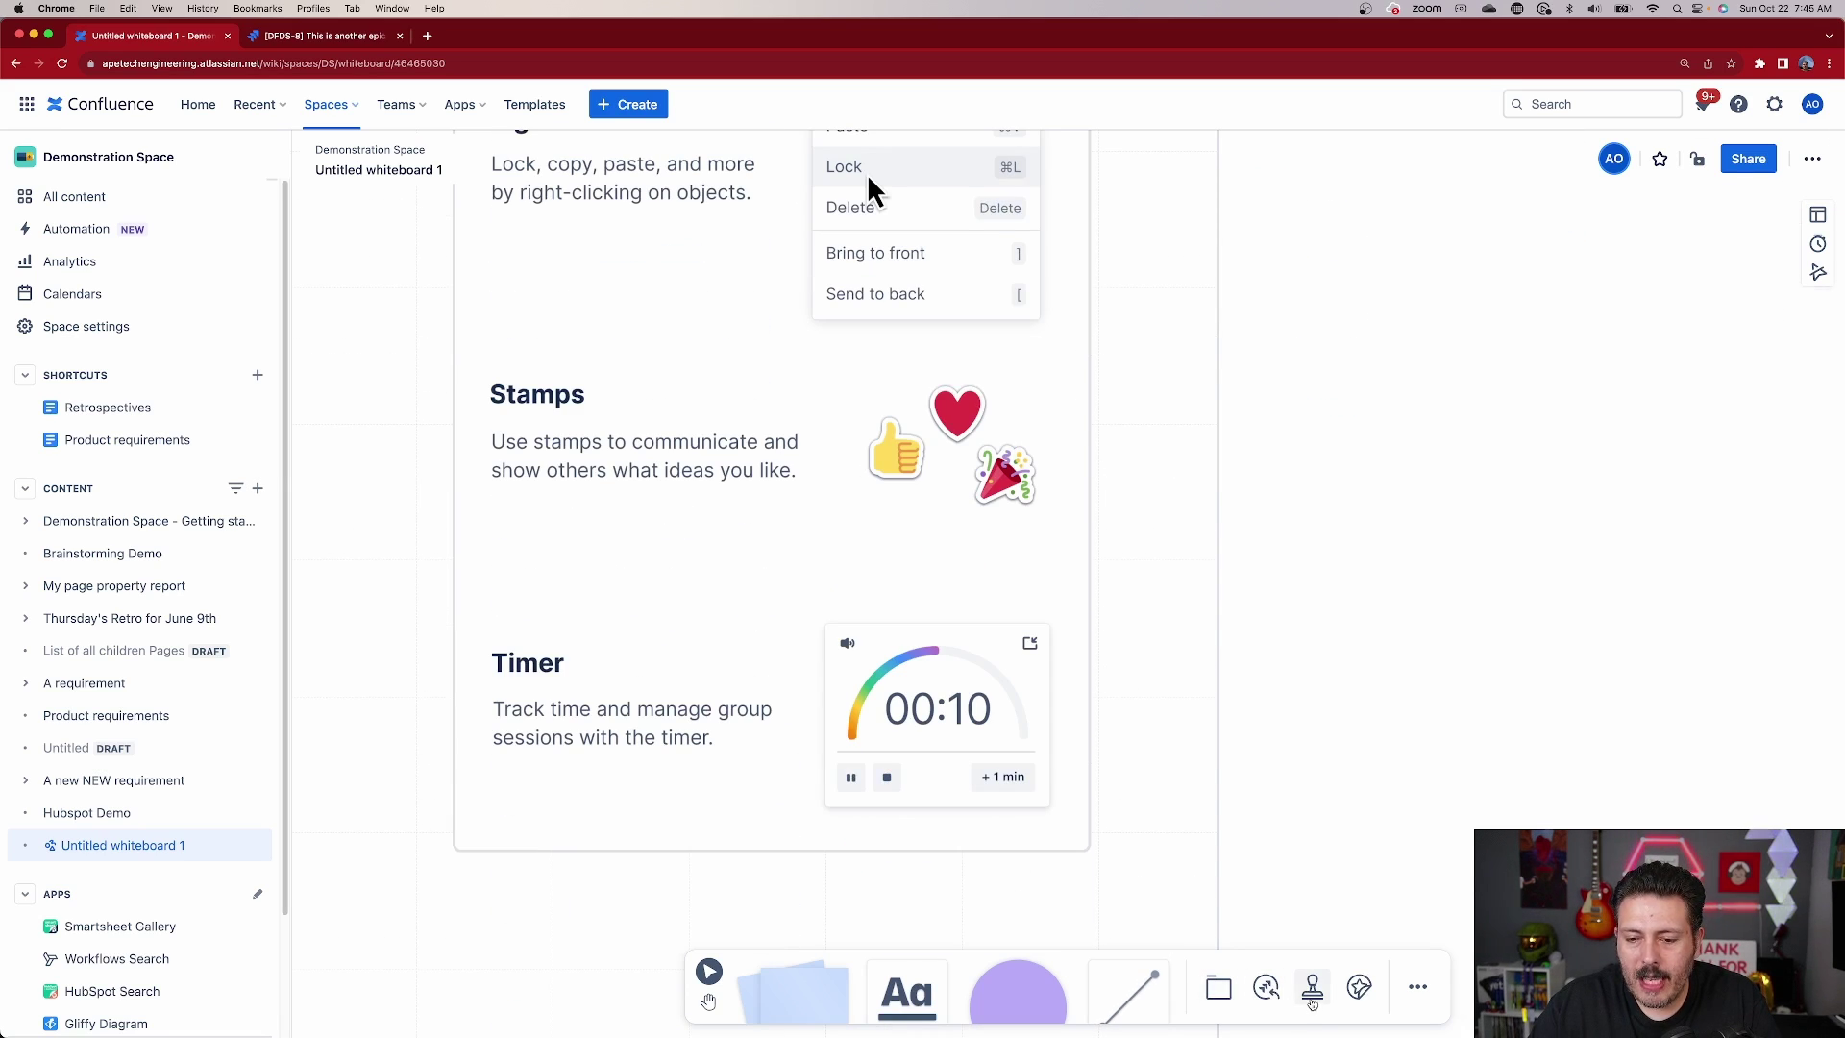
{"action": "left_click", "coordinate": [1313, 990]}
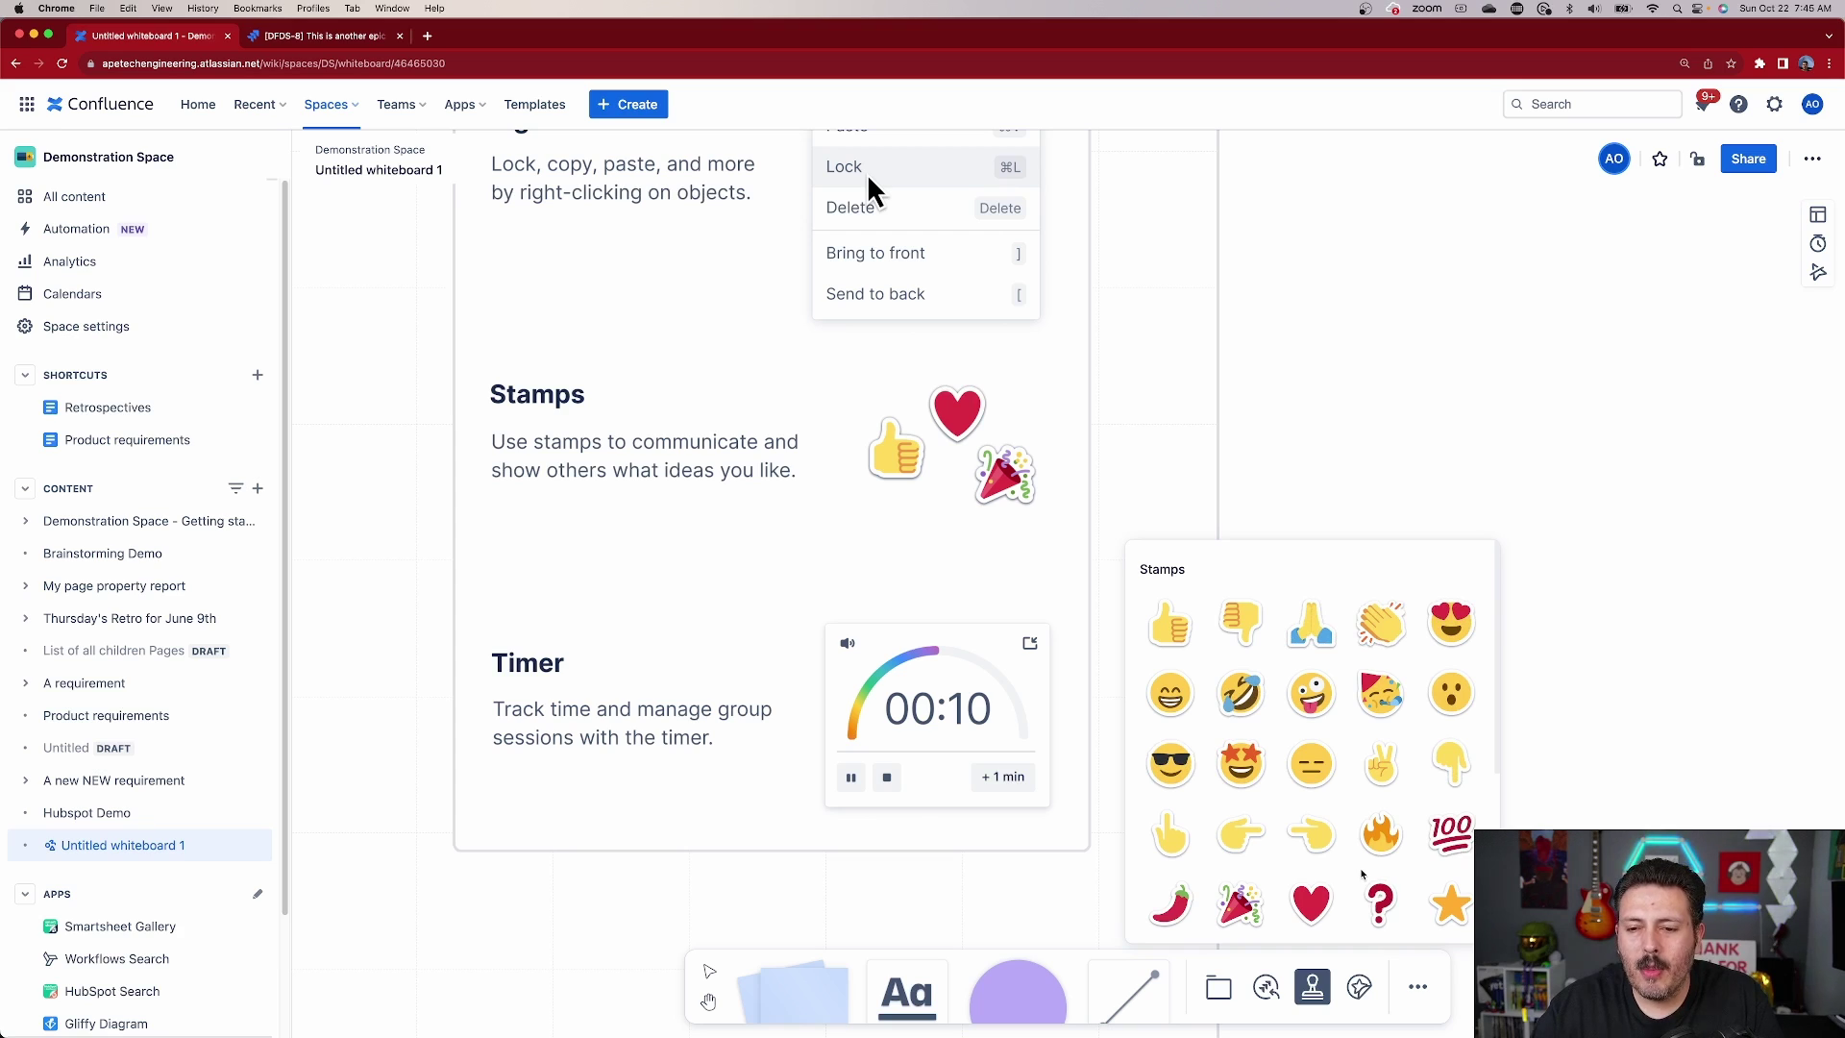
{"action": "scroll", "coordinate": [1361, 873], "scroll_direction": "down", "scroll_amount": 3}
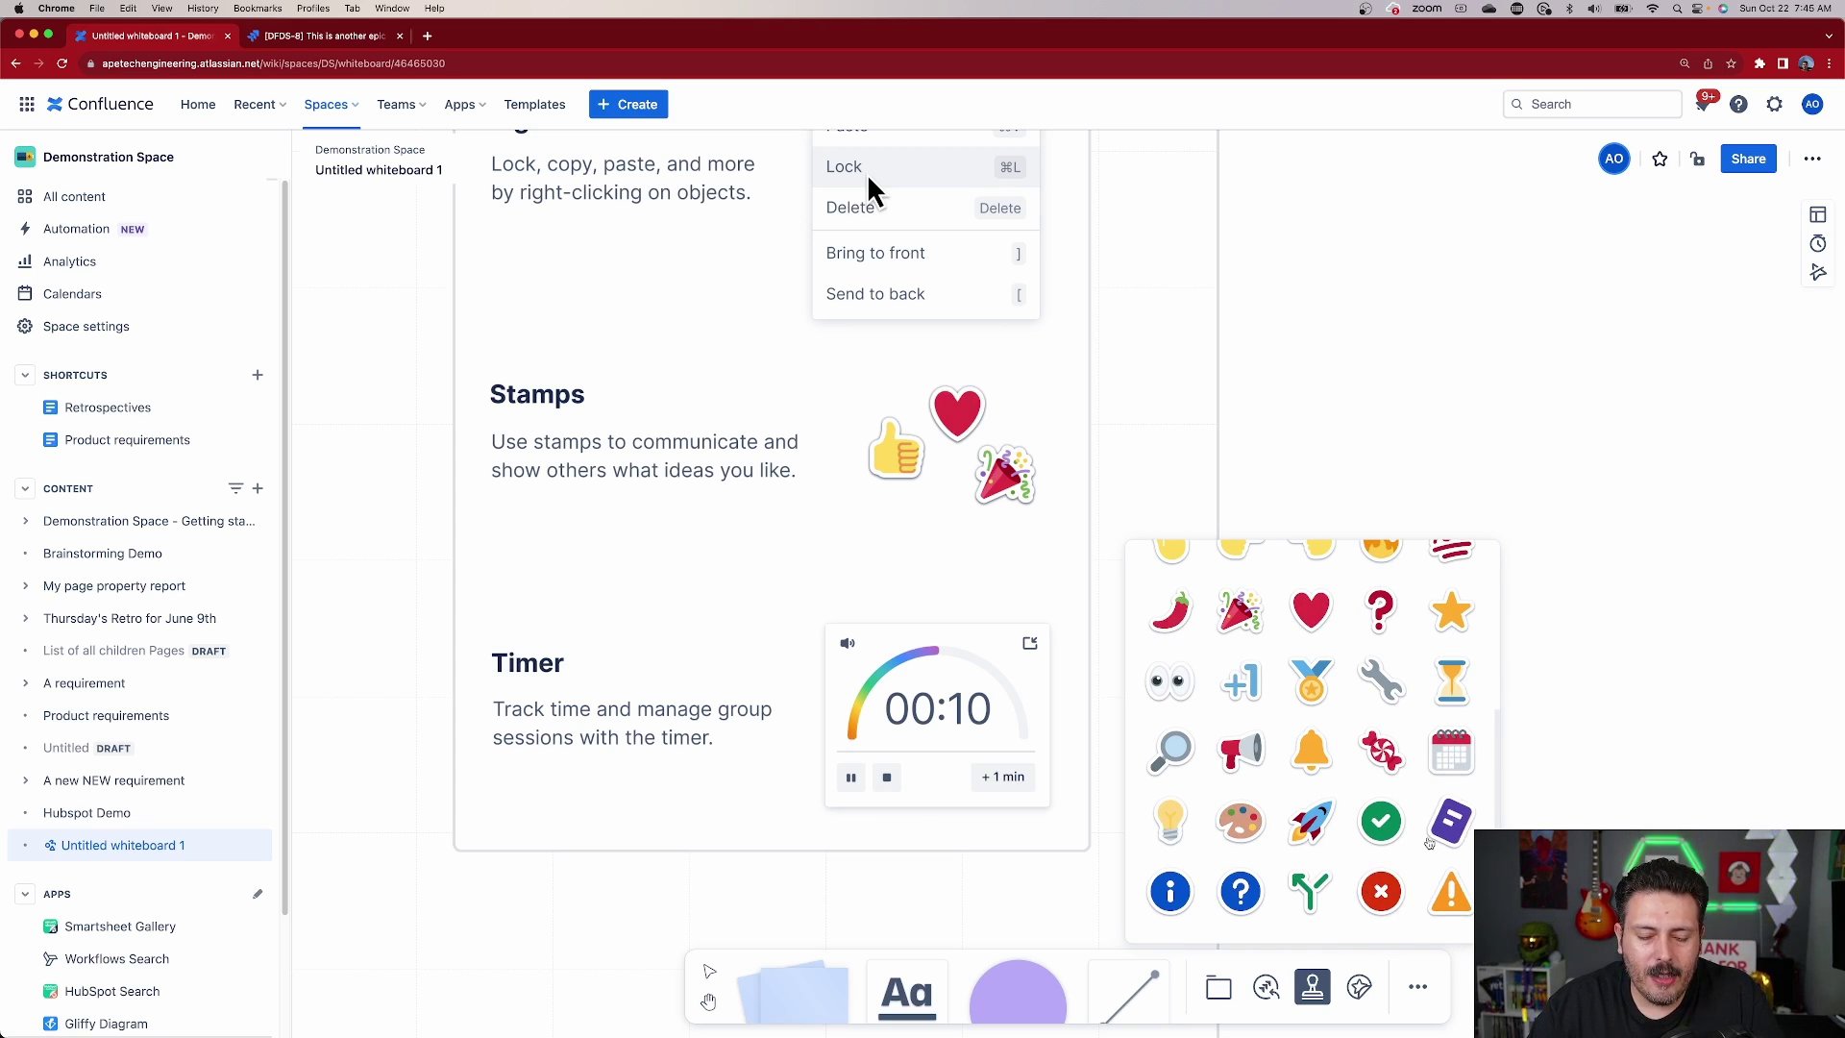
{"action": "key", "text": "Escape"}
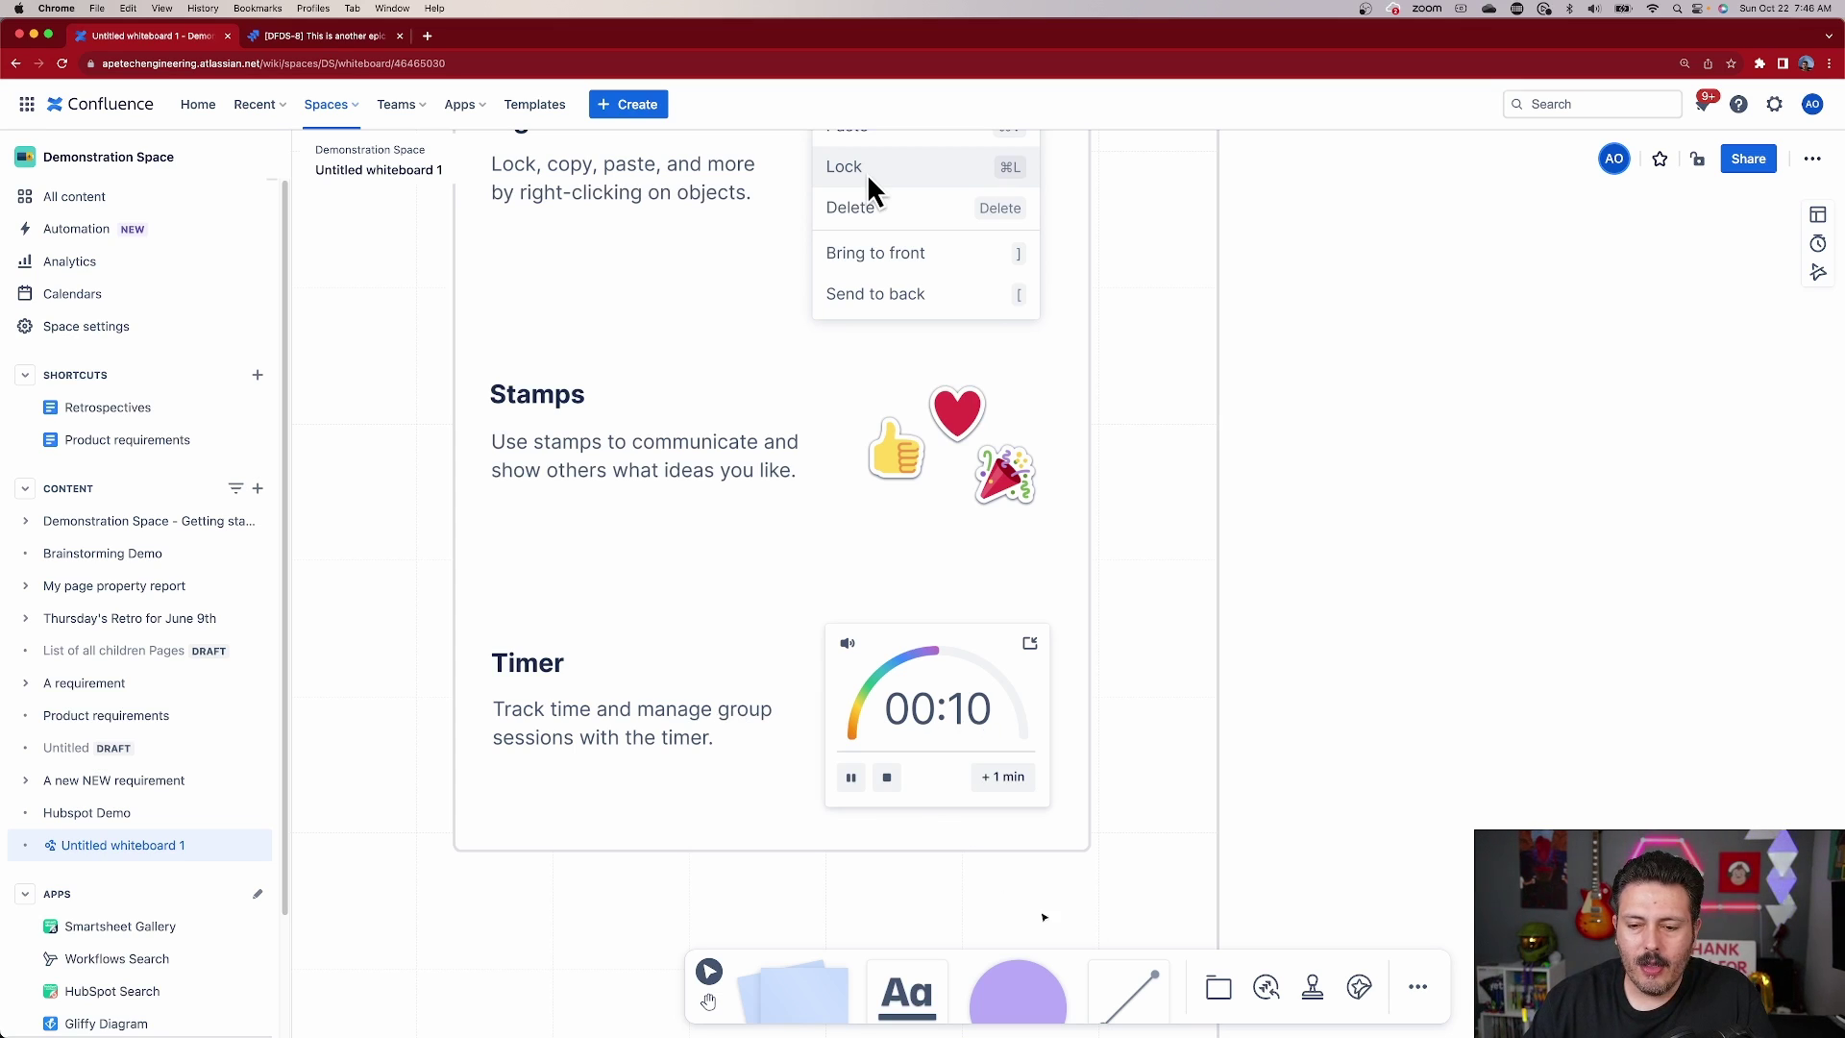
{"action": "left_click", "coordinate": [1418, 990]}
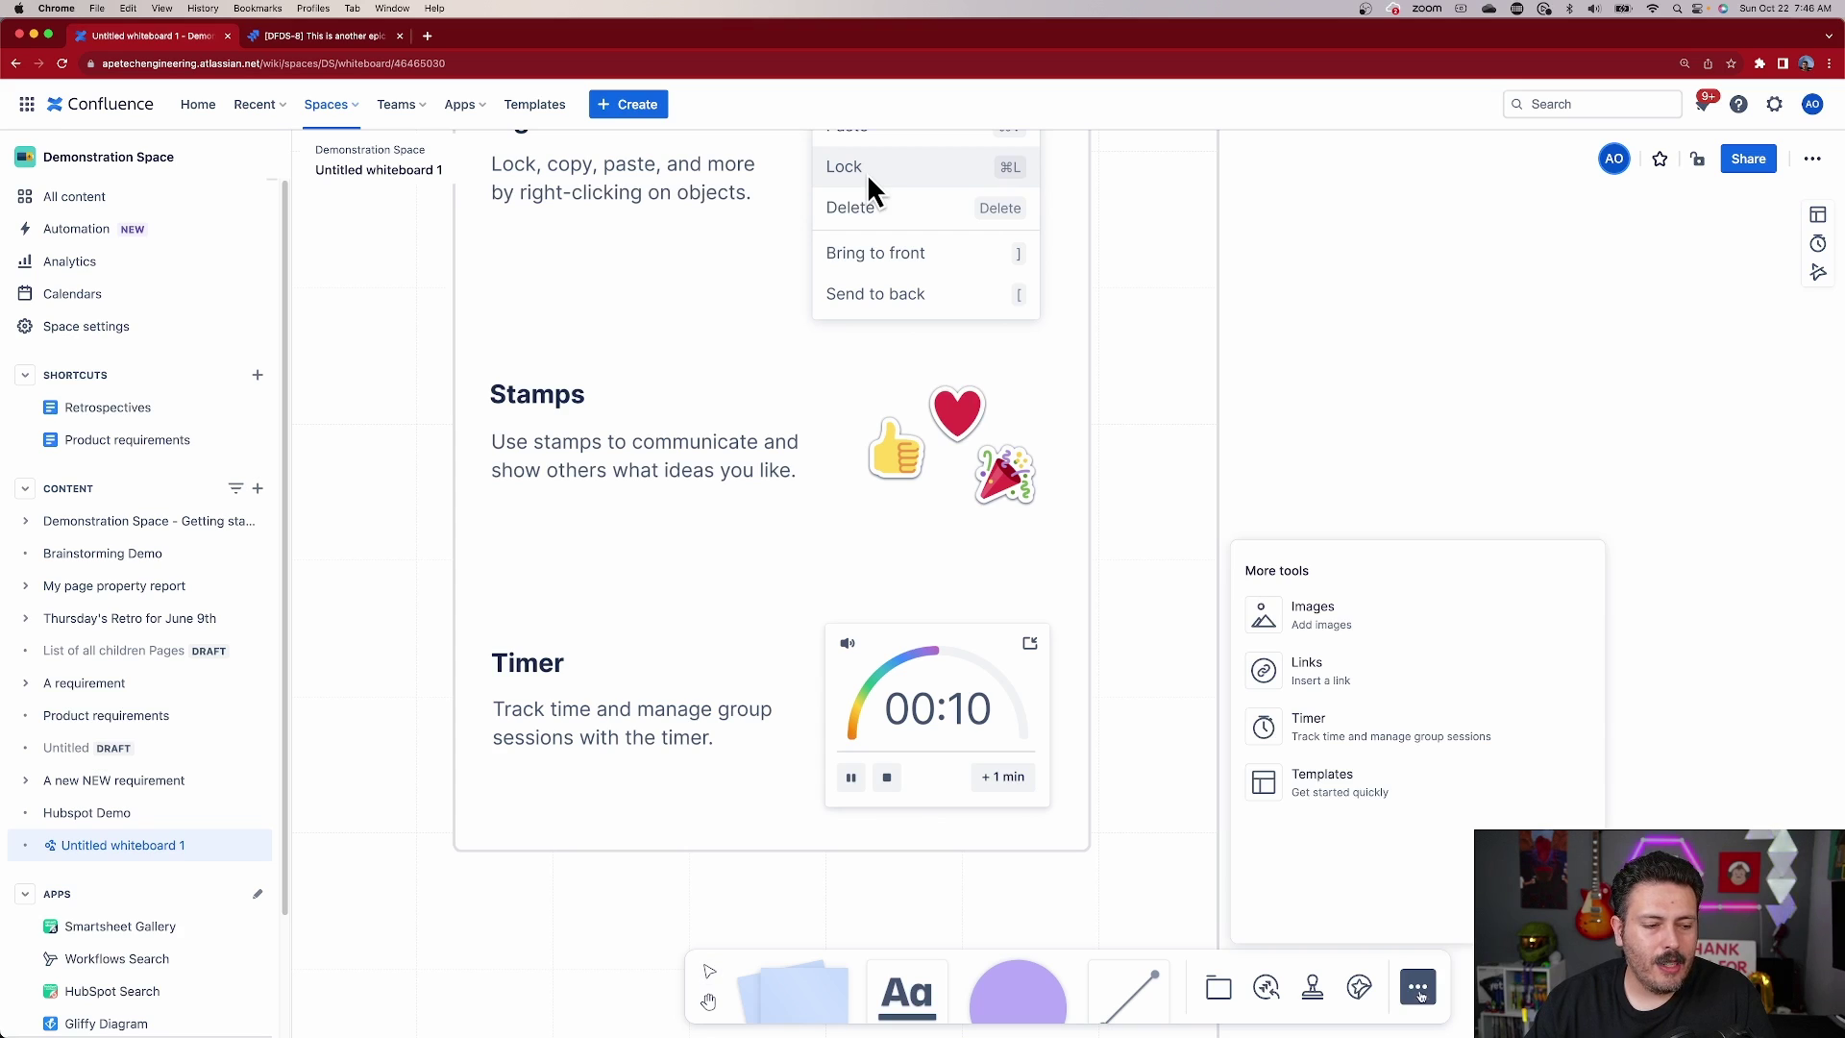
{"action": "left_click", "coordinate": [1328, 729]}
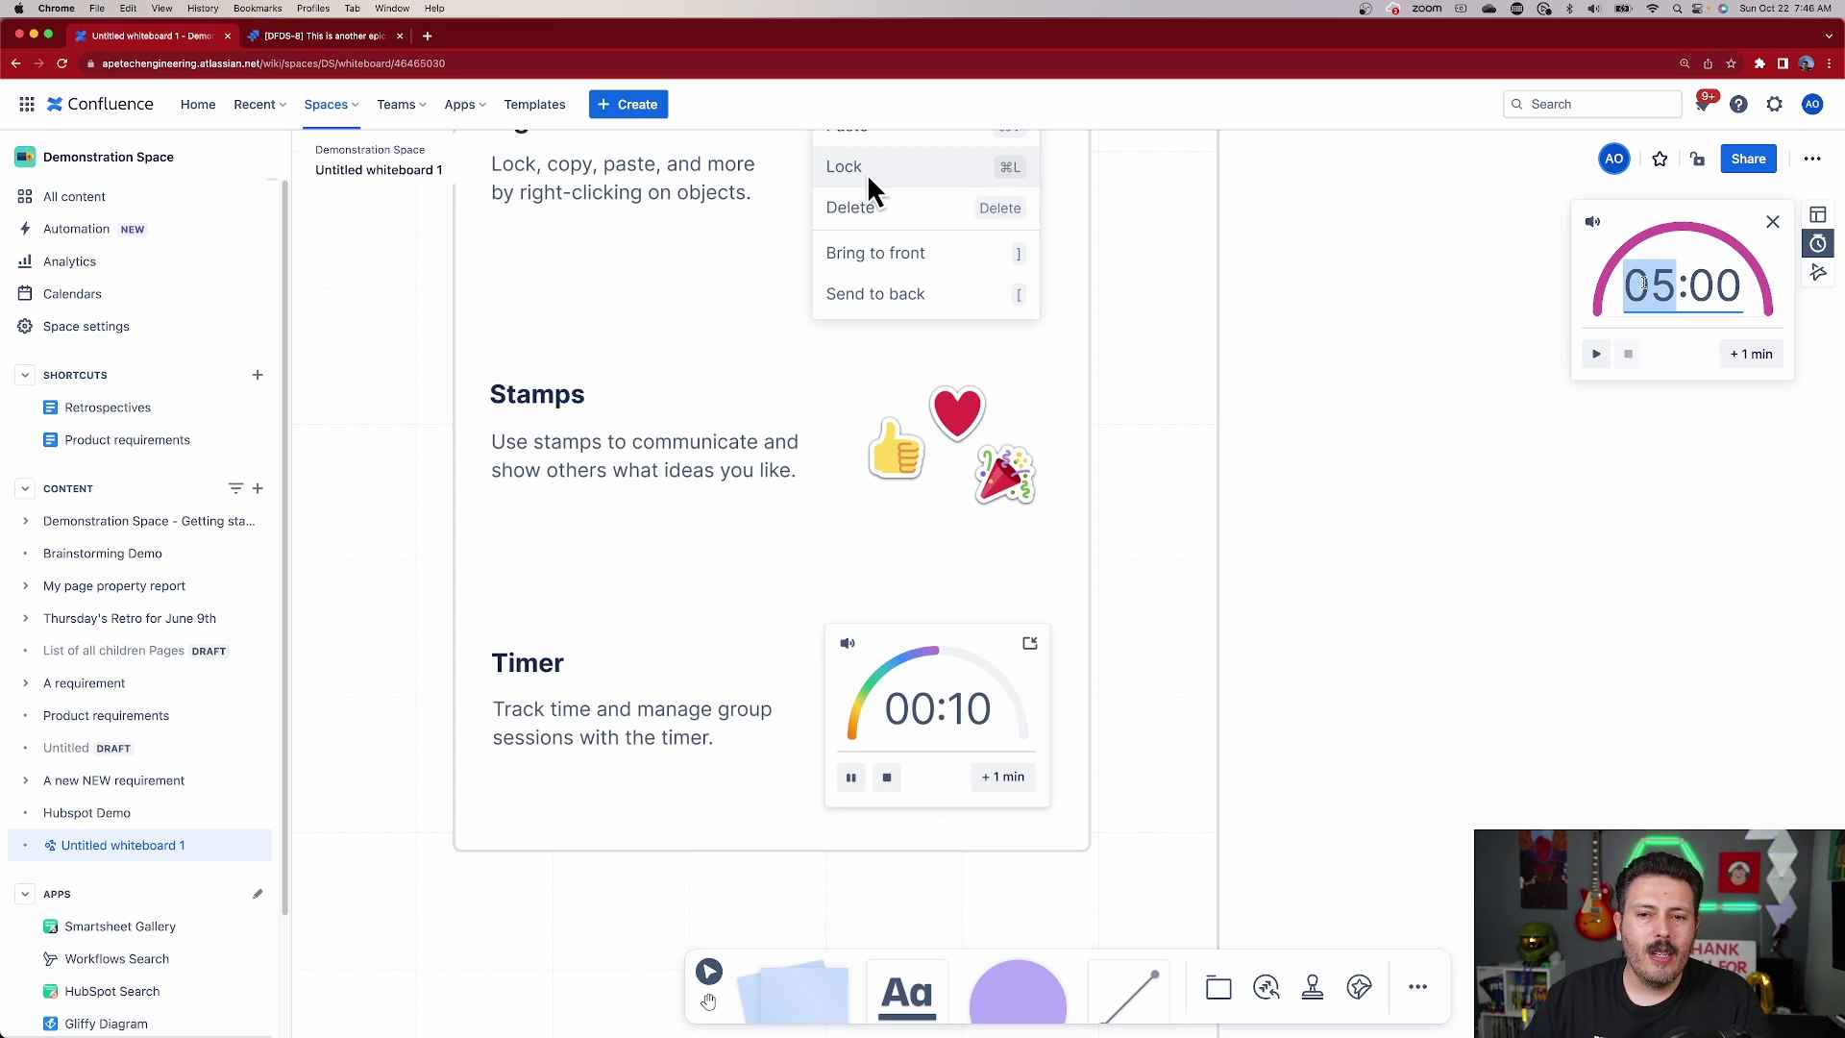
{"action": "left_click", "coordinate": [1774, 221]}
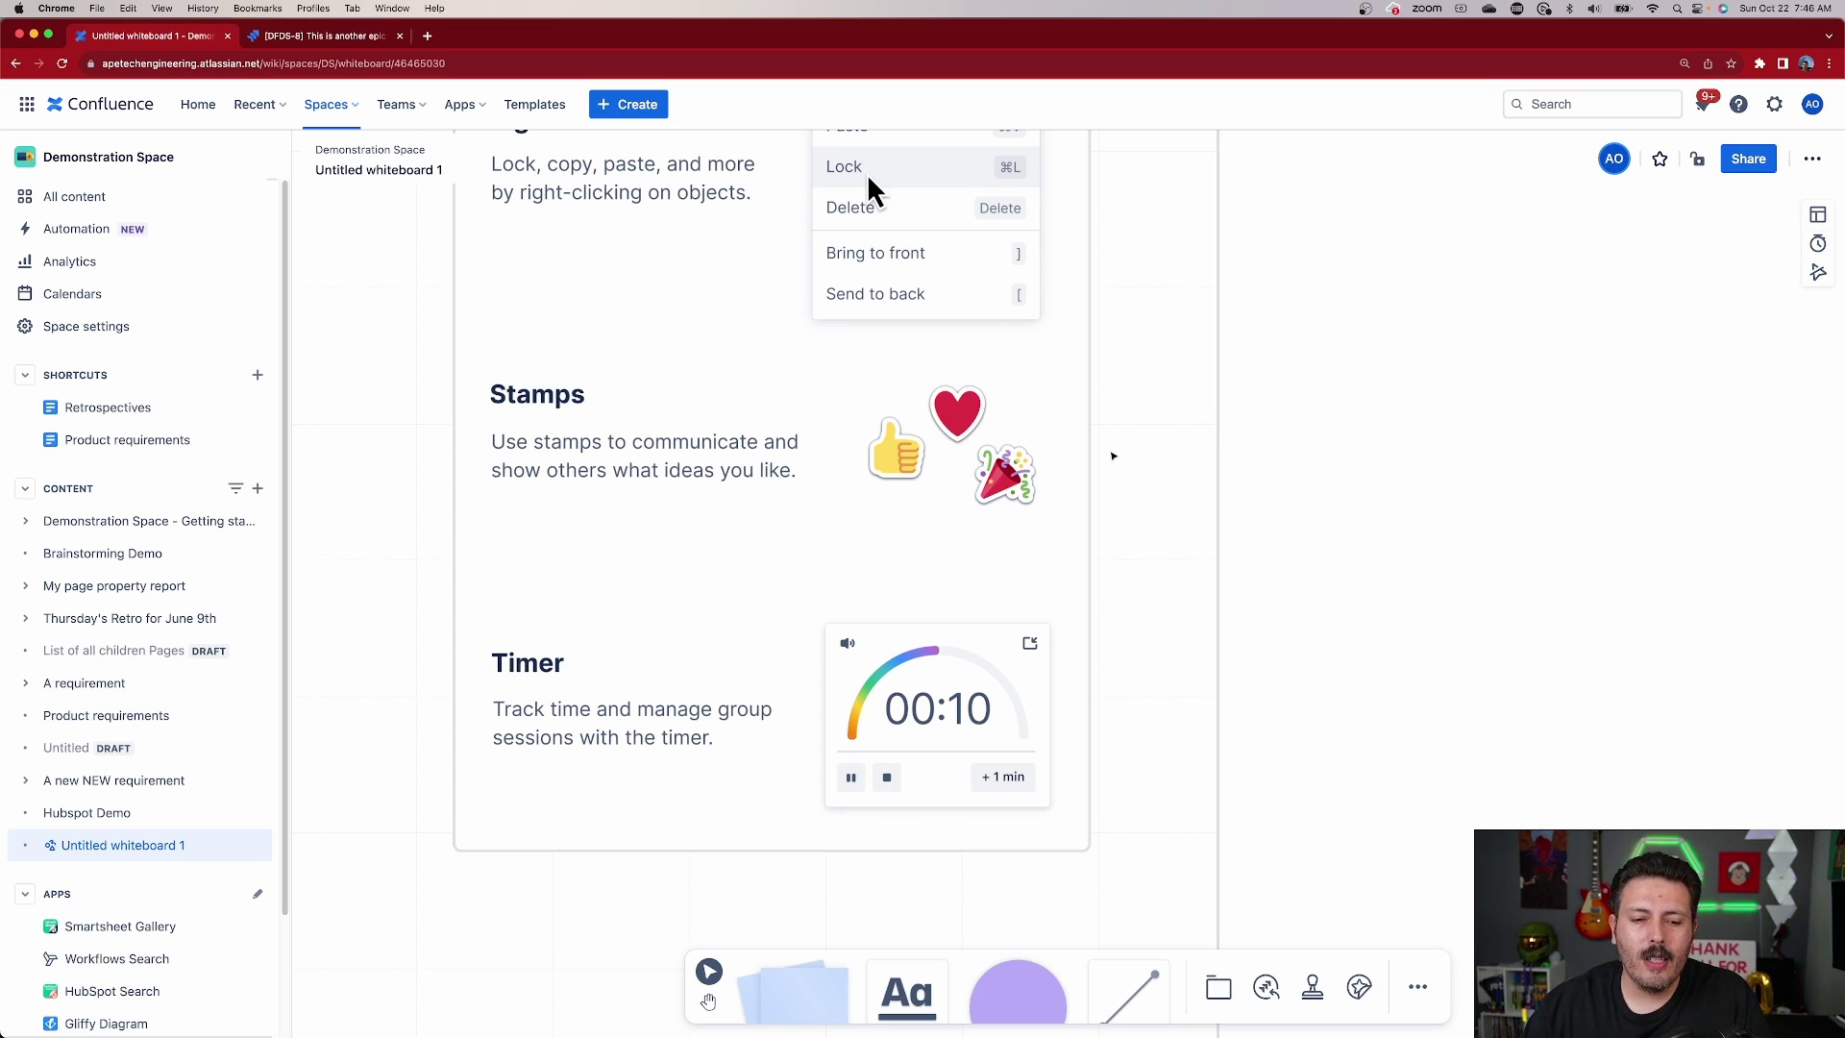
{"action": "scroll", "coordinate": [1114, 456], "scroll_direction": "down", "scroll_amount": 10}
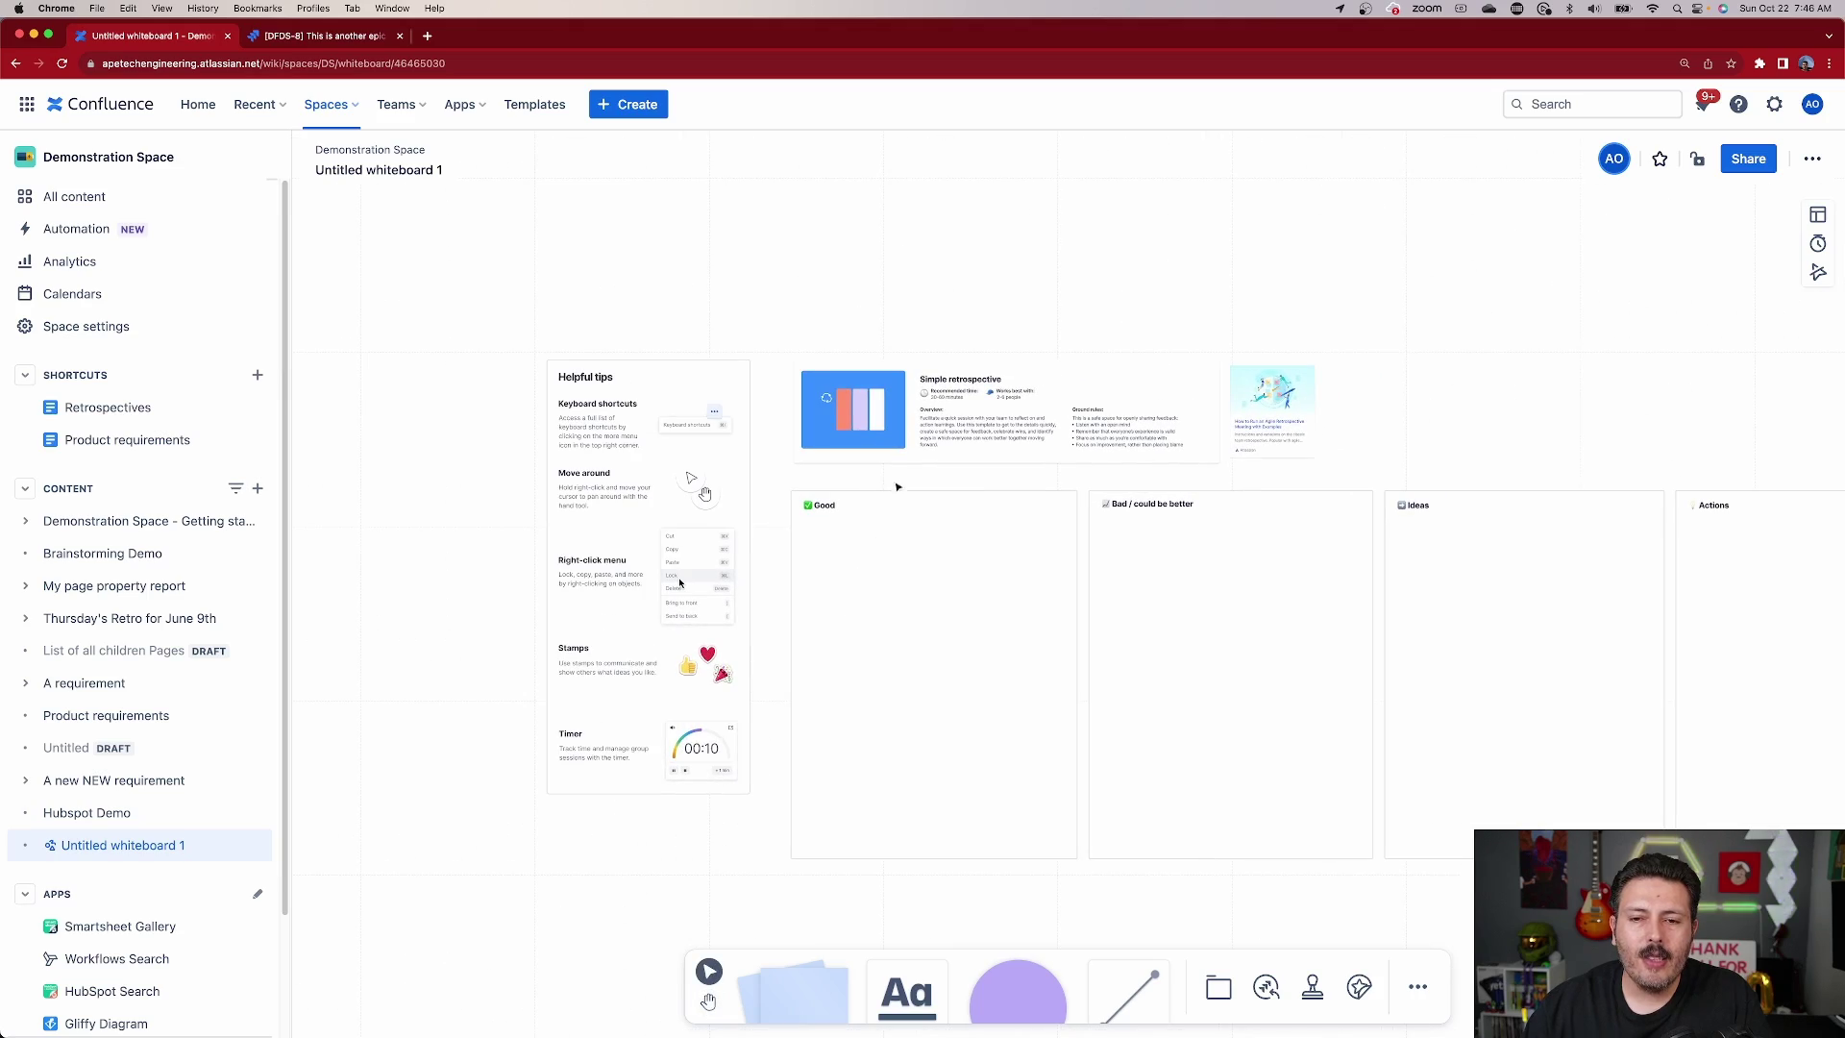
{"action": "scroll", "coordinate": [973, 403], "scroll_direction": "up", "scroll_amount": 10}
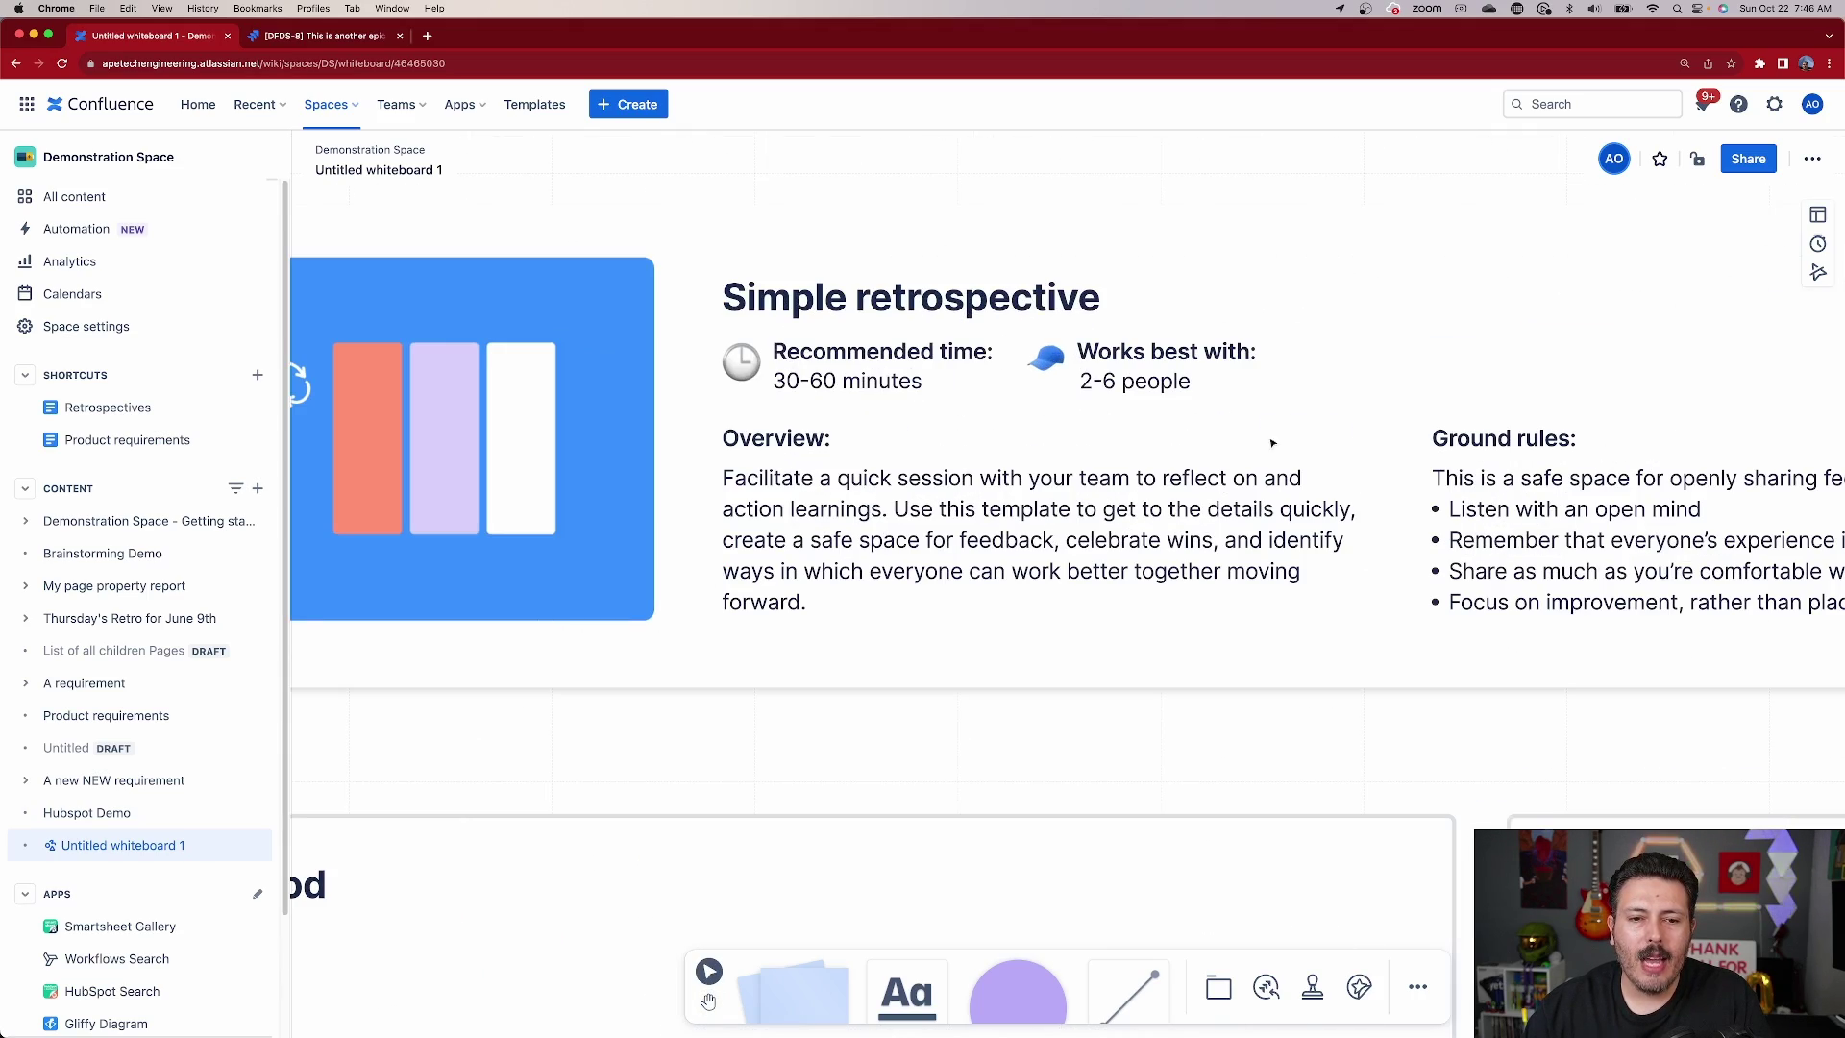
{"action": "scroll", "coordinate": [1330, 462], "scroll_direction": "left", "scroll_amount": 5}
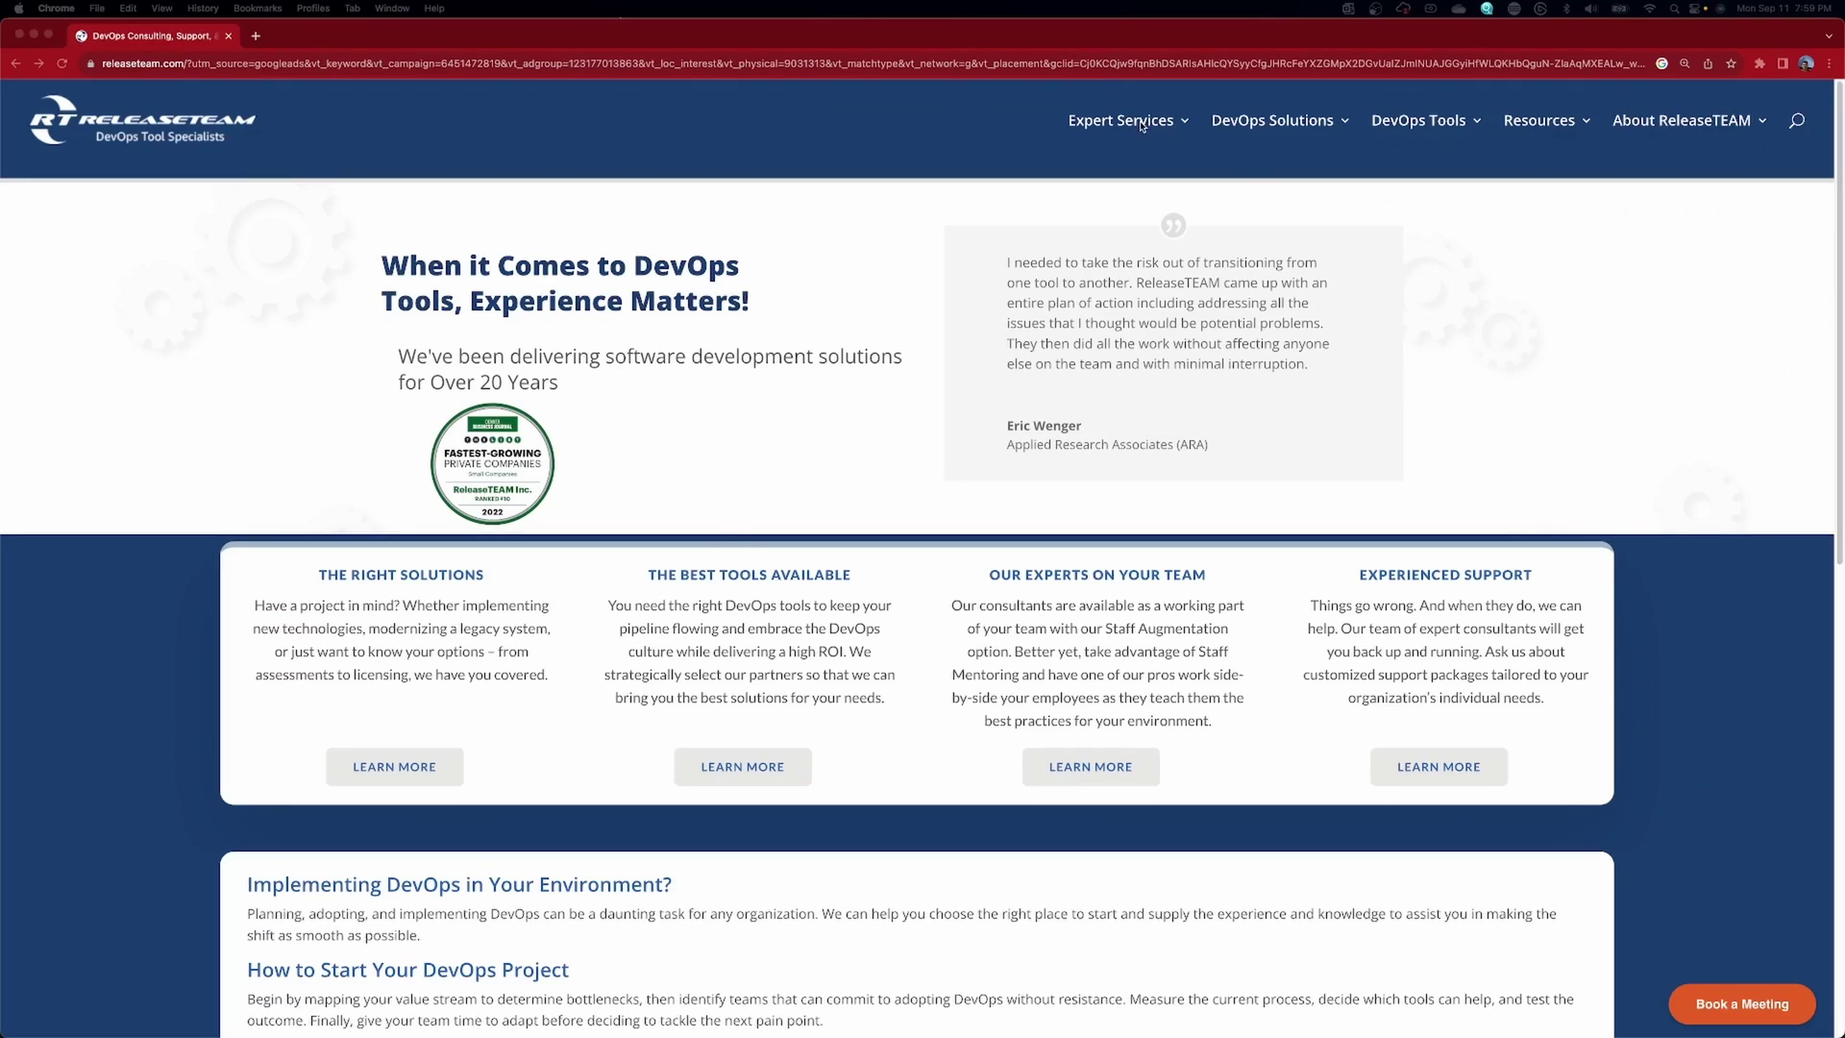
{"action": "mouse_move", "coordinate": [1148, 126]}
{"action": "mouse_move", "coordinate": [1160, 210]}
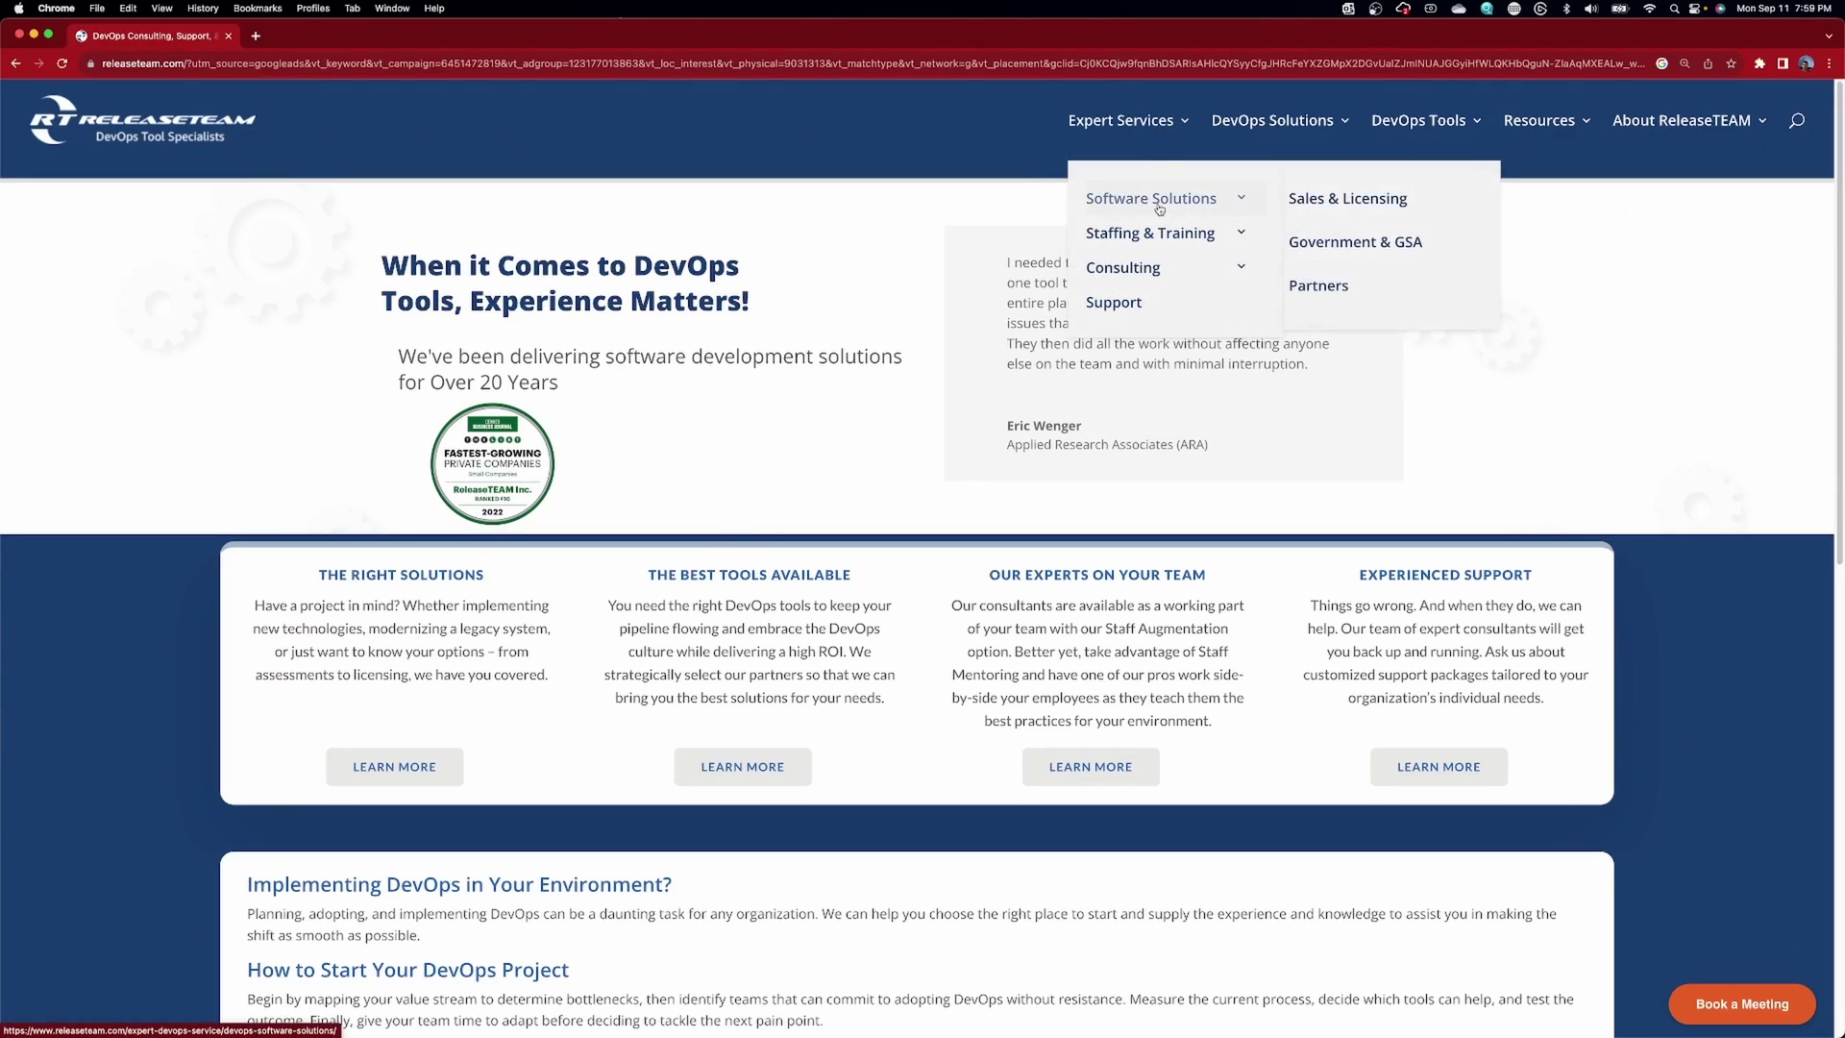
{"action": "mouse_move", "coordinate": [1239, 128]}
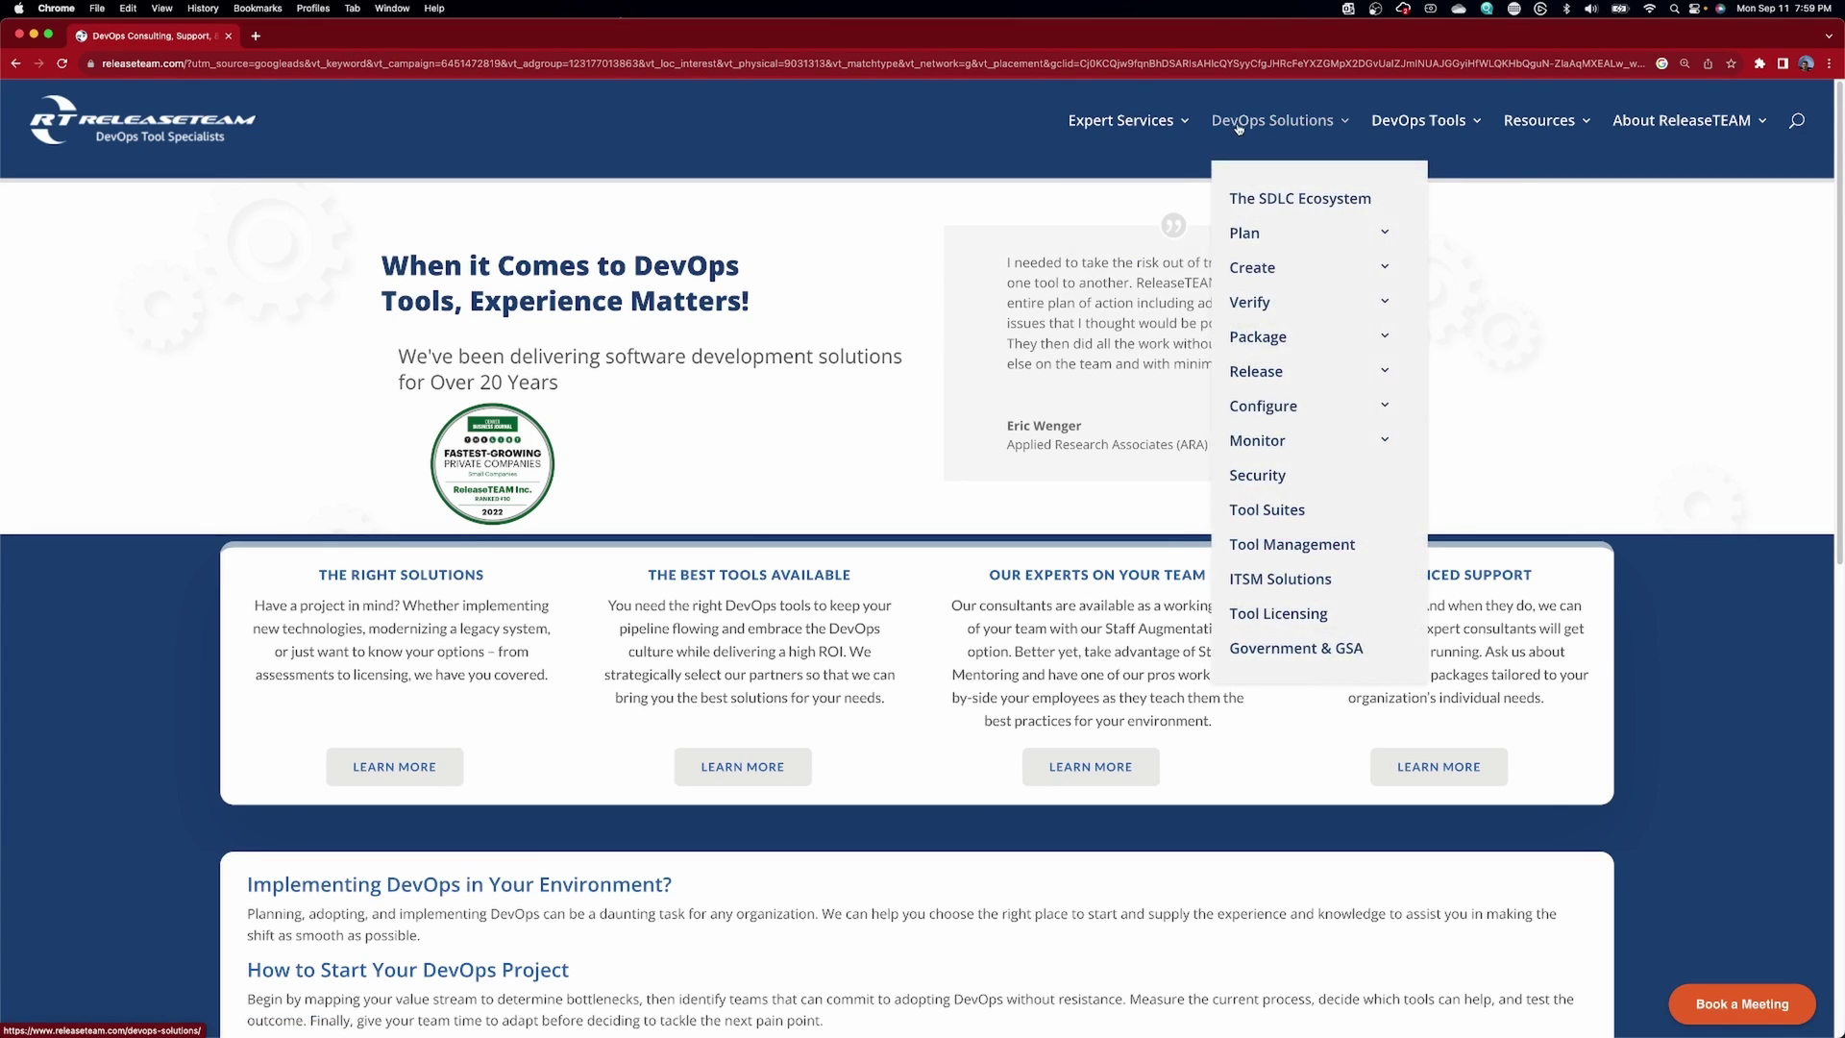
{"action": "mouse_move", "coordinate": [1405, 124]}
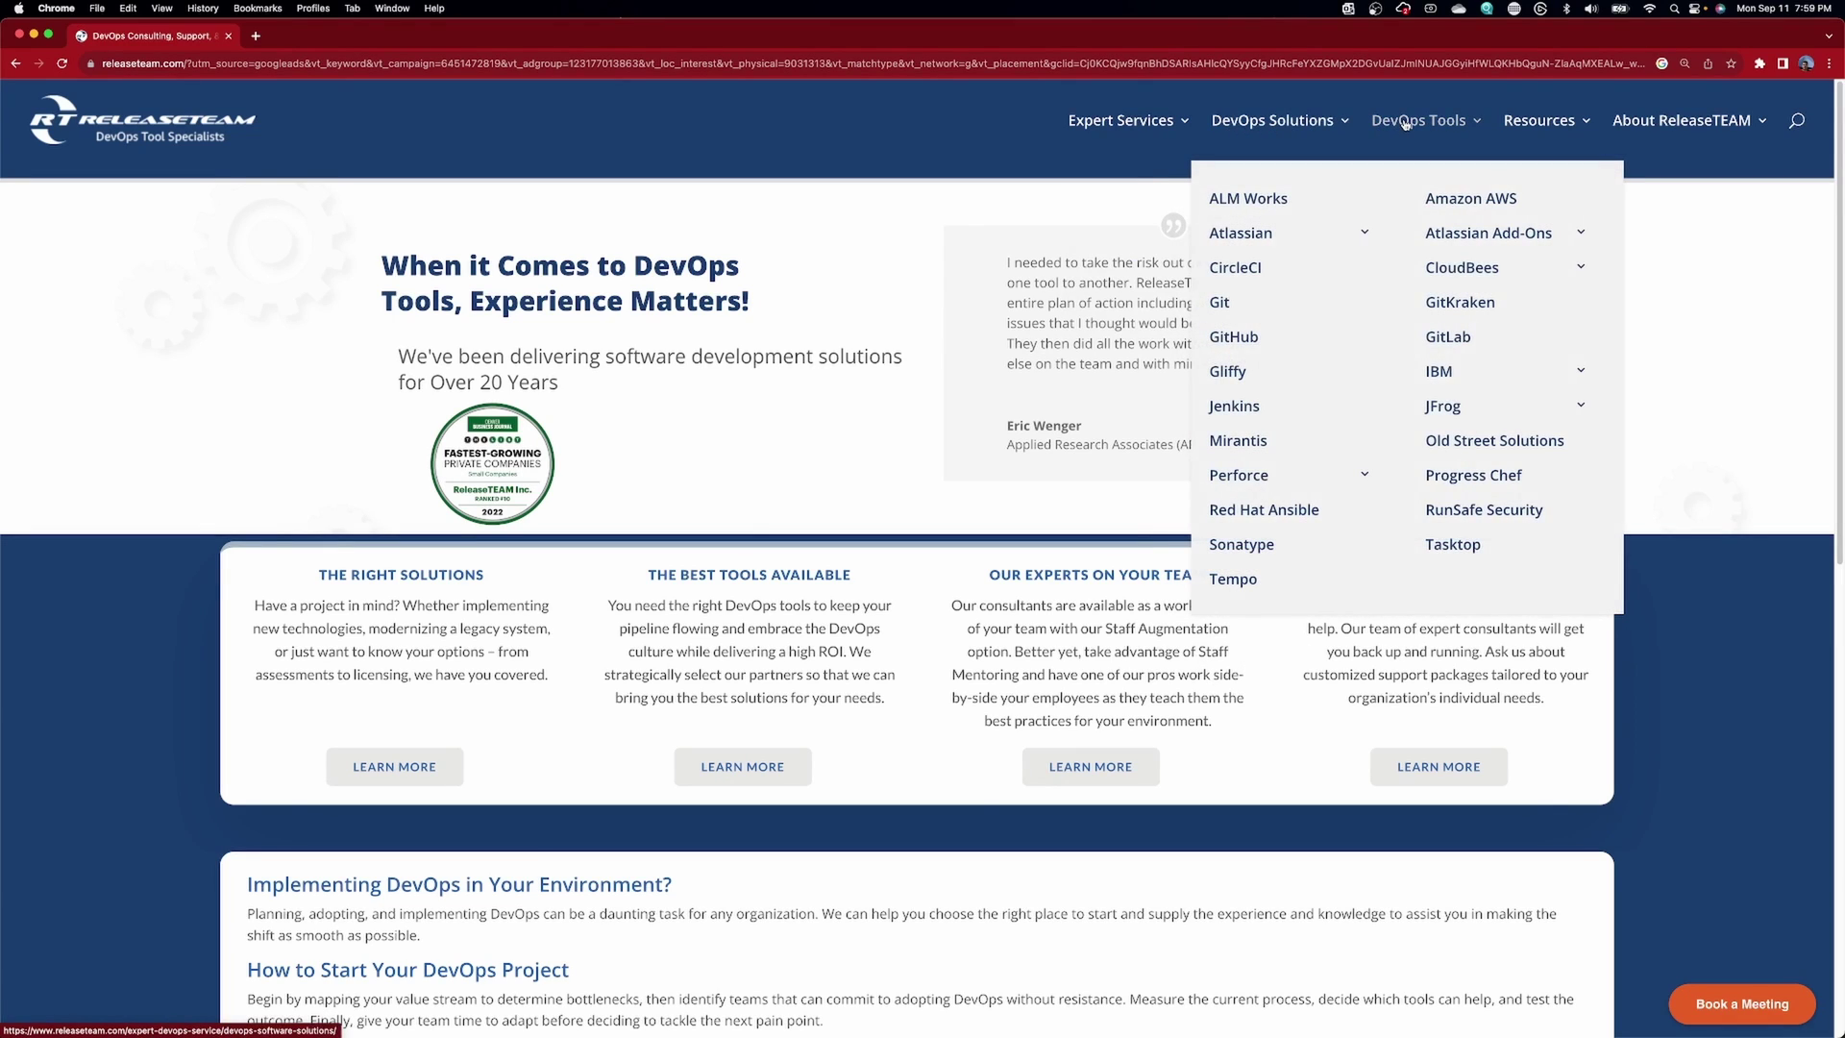
{"action": "mouse_move", "coordinate": [1537, 126]}
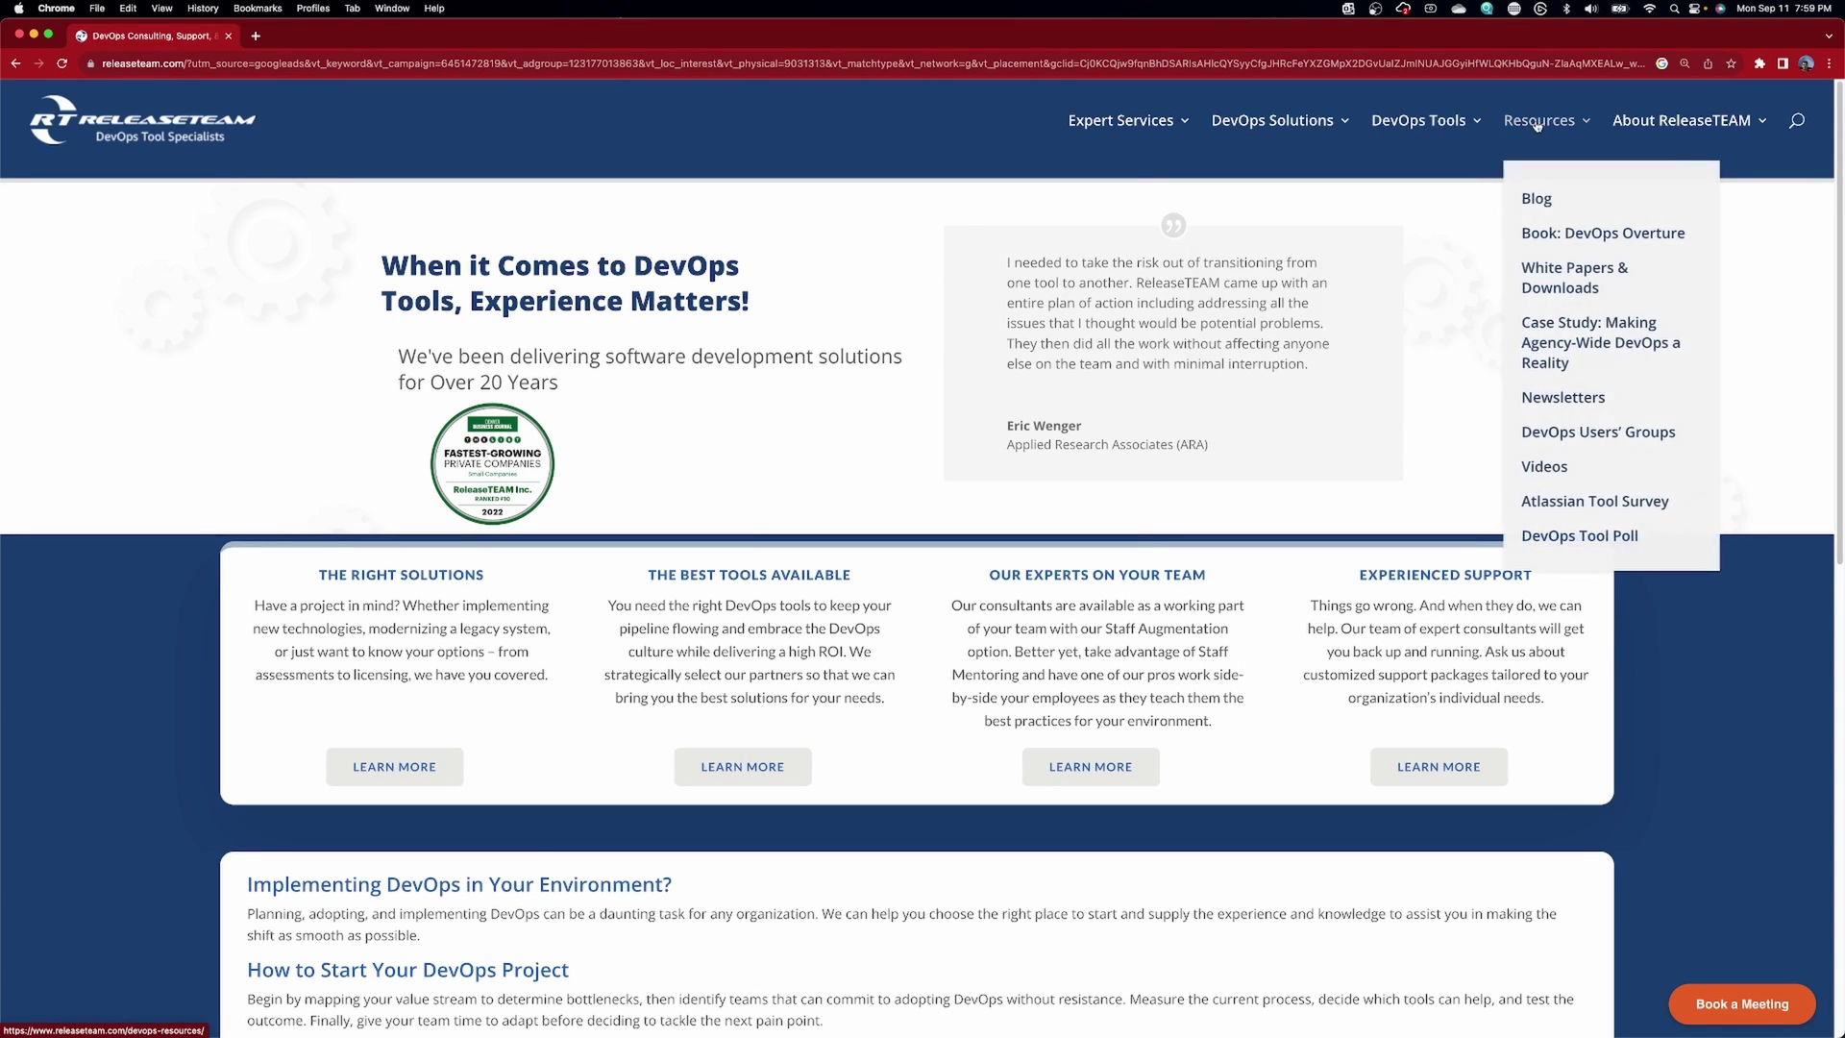
{"action": "mouse_move", "coordinate": [1649, 126]}
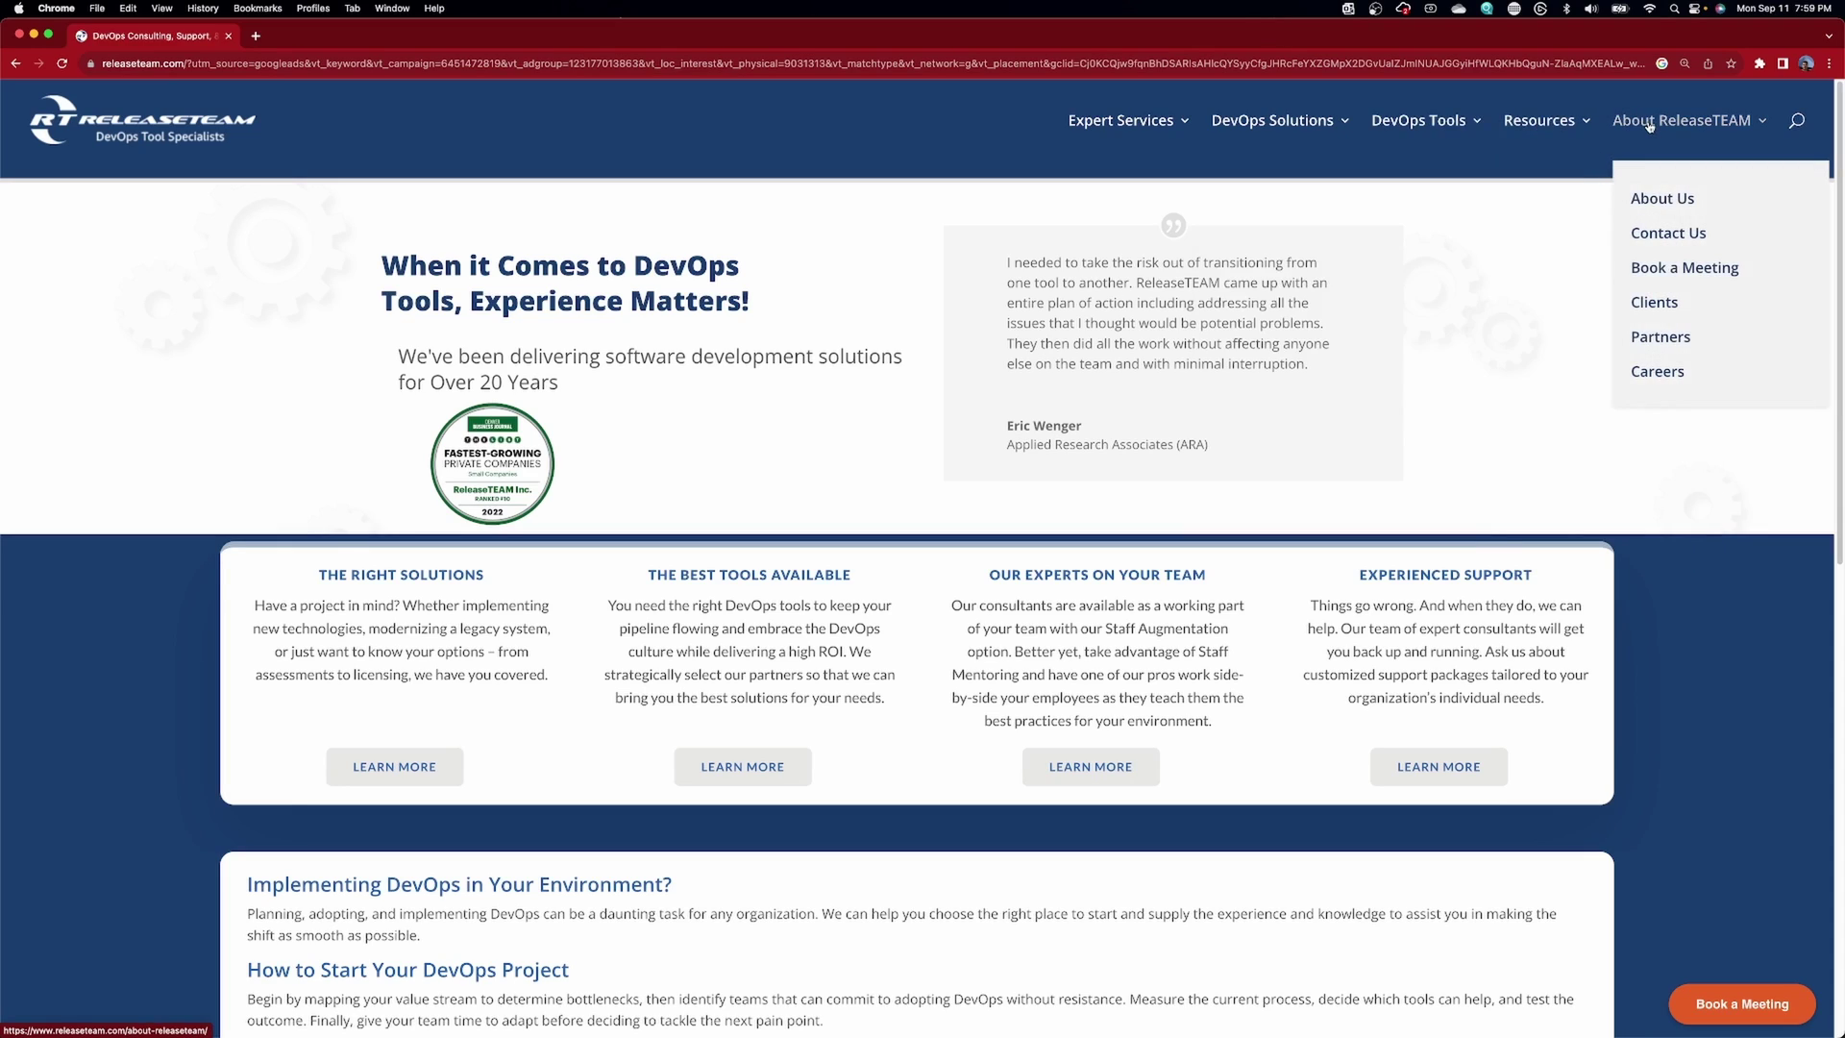
{"action": "scroll", "coordinate": [1466, 387], "scroll_direction": "down", "scroll_amount": 3}
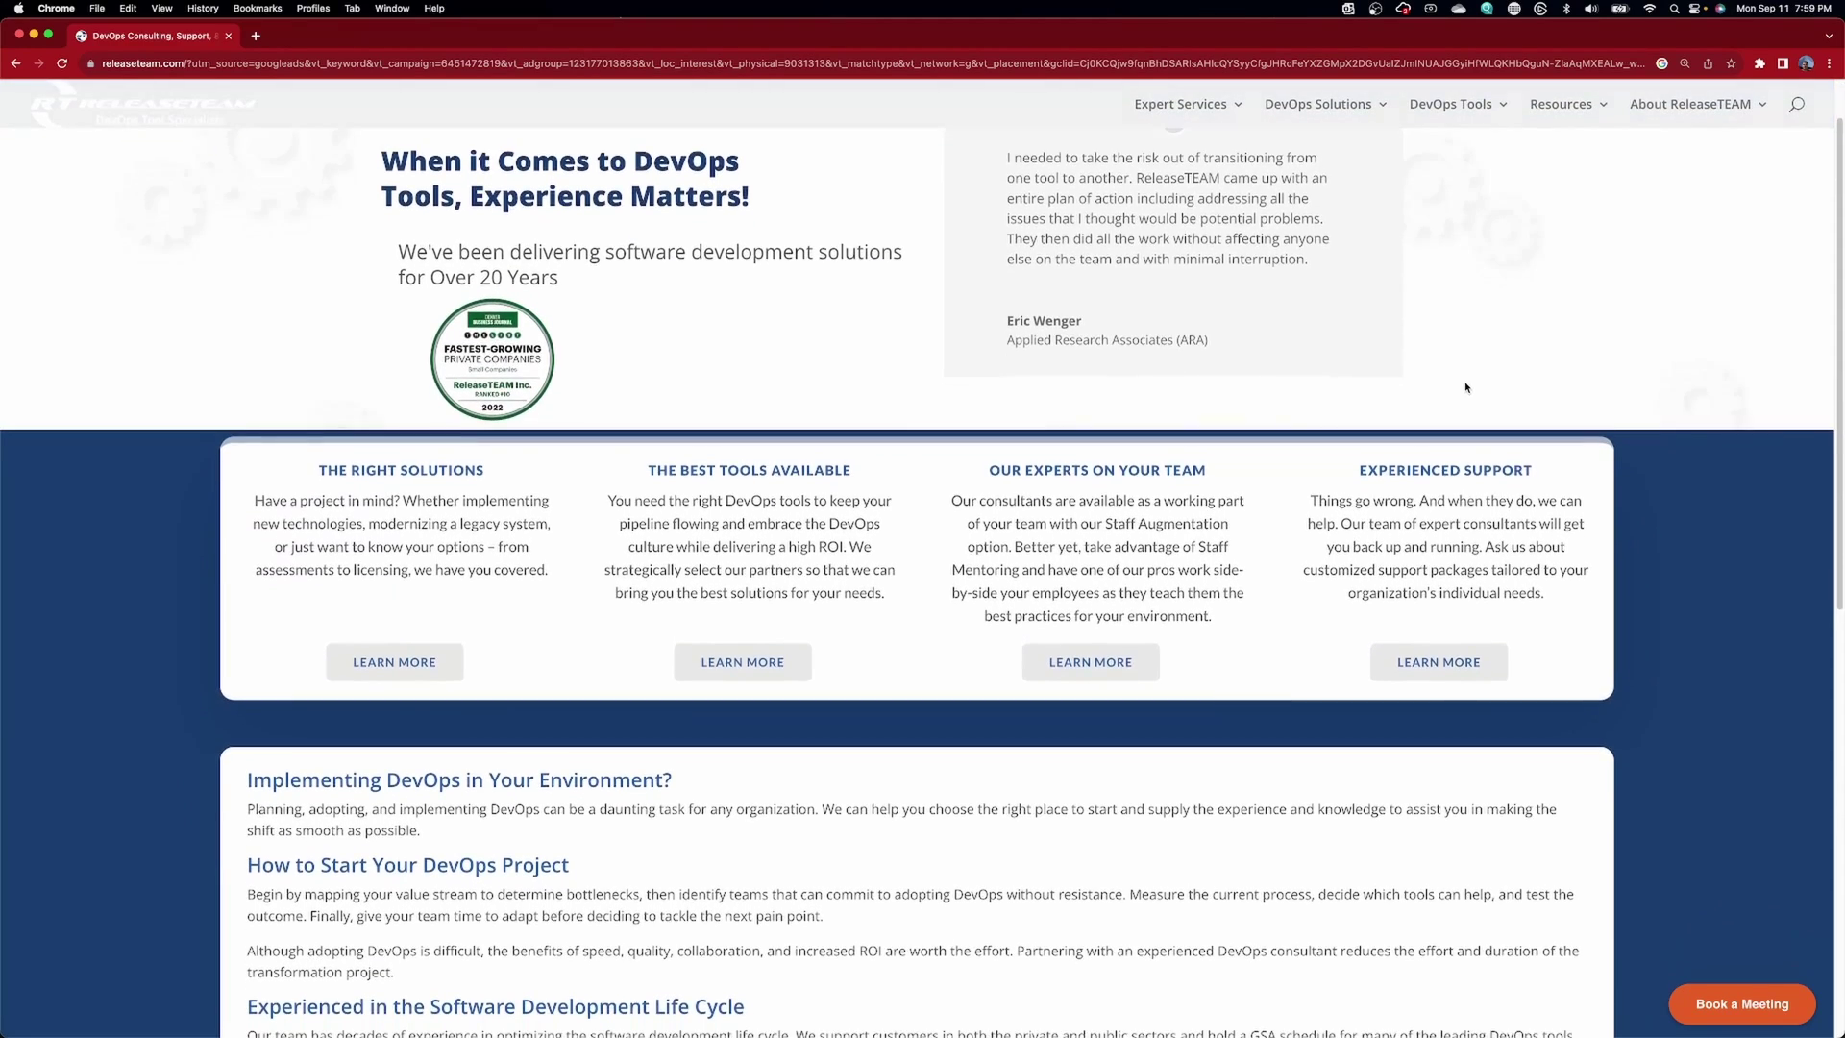
{"action": "scroll", "coordinate": [1466, 388], "scroll_direction": "down", "scroll_amount": 5}
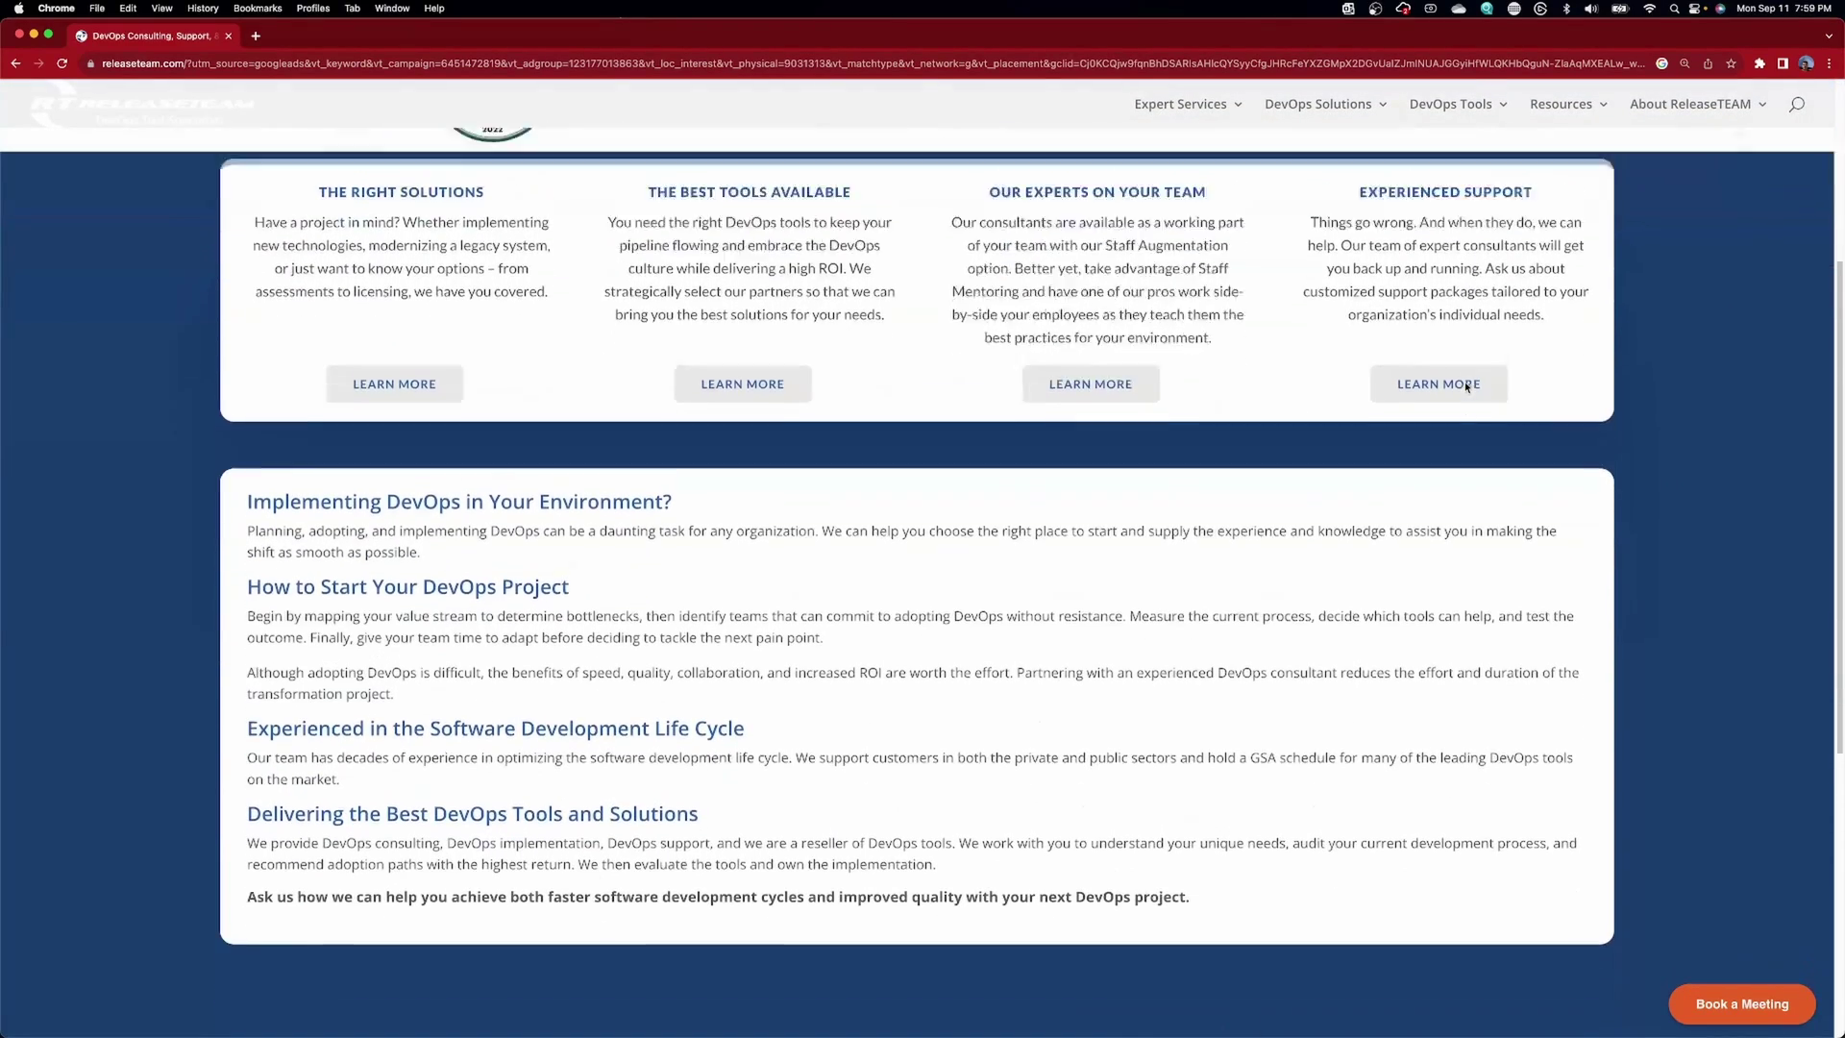
{"action": "scroll", "coordinate": [1466, 387], "scroll_direction": "down", "scroll_amount": 2}
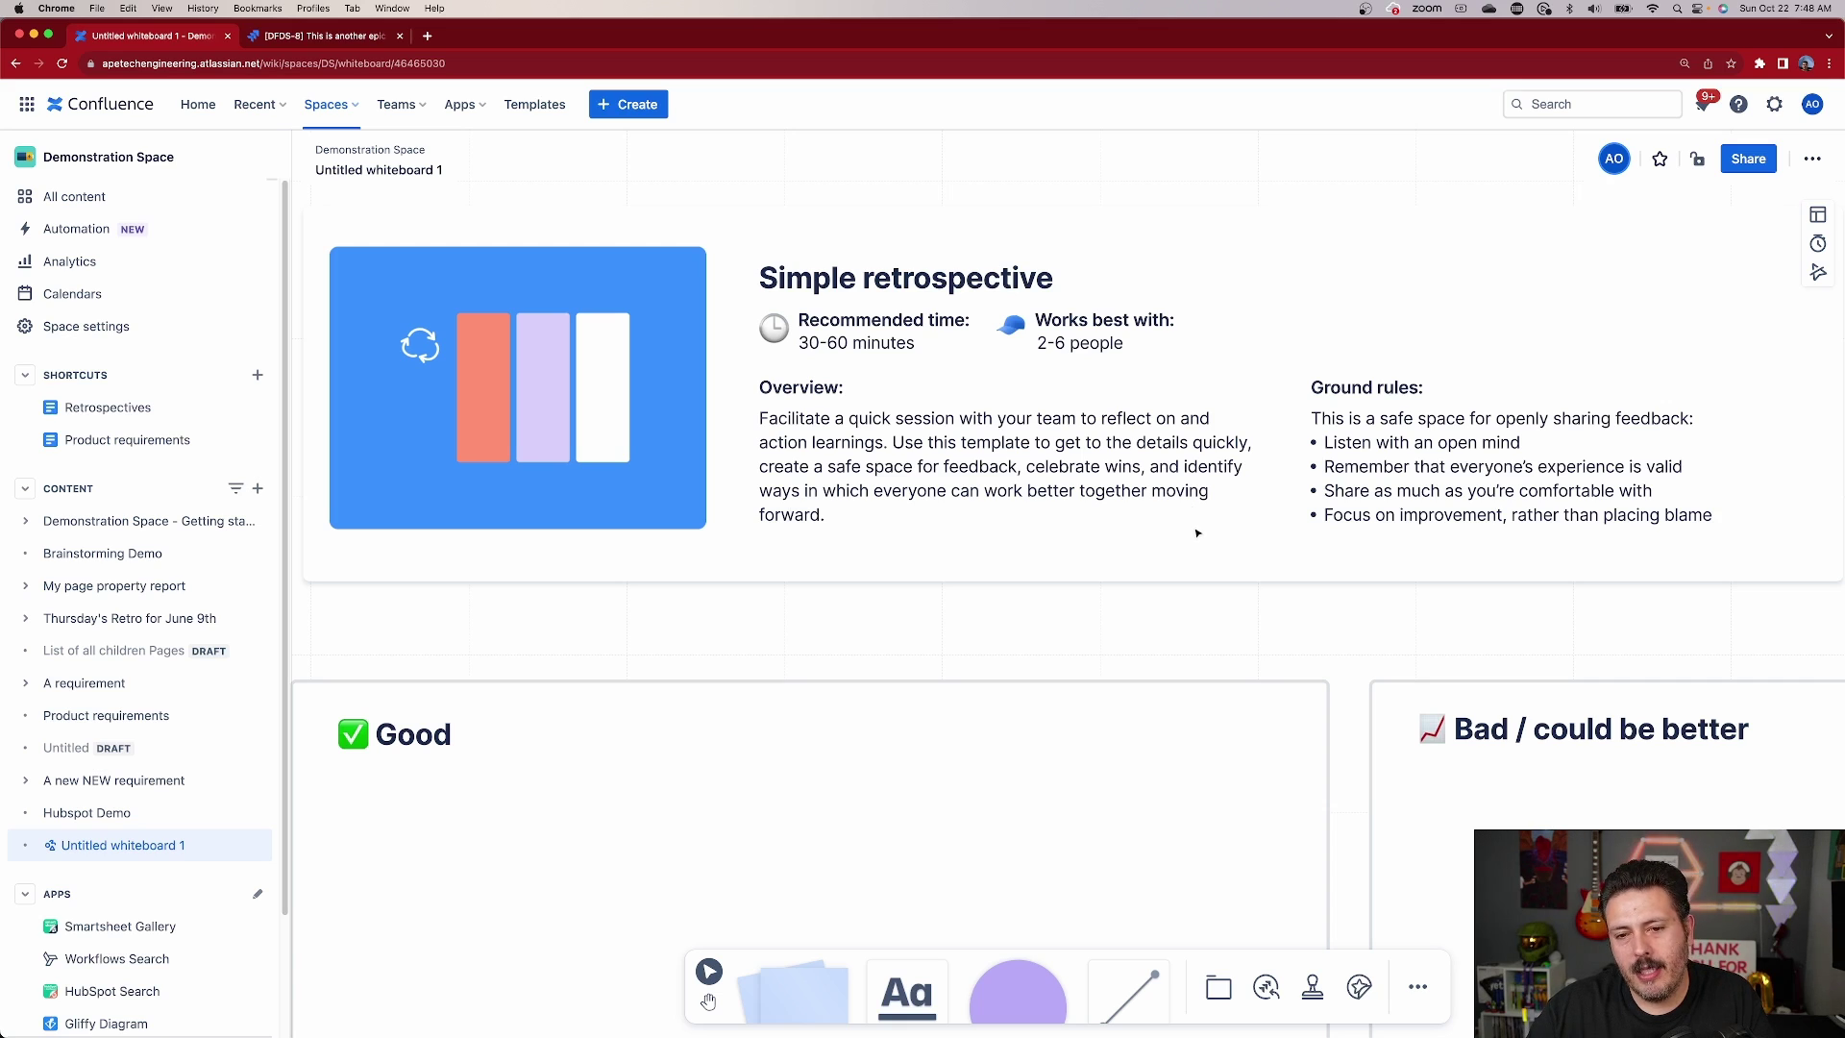
{"action": "left_click_drag", "start_coordinate": [1239, 514], "coordinate": [706, 500]}
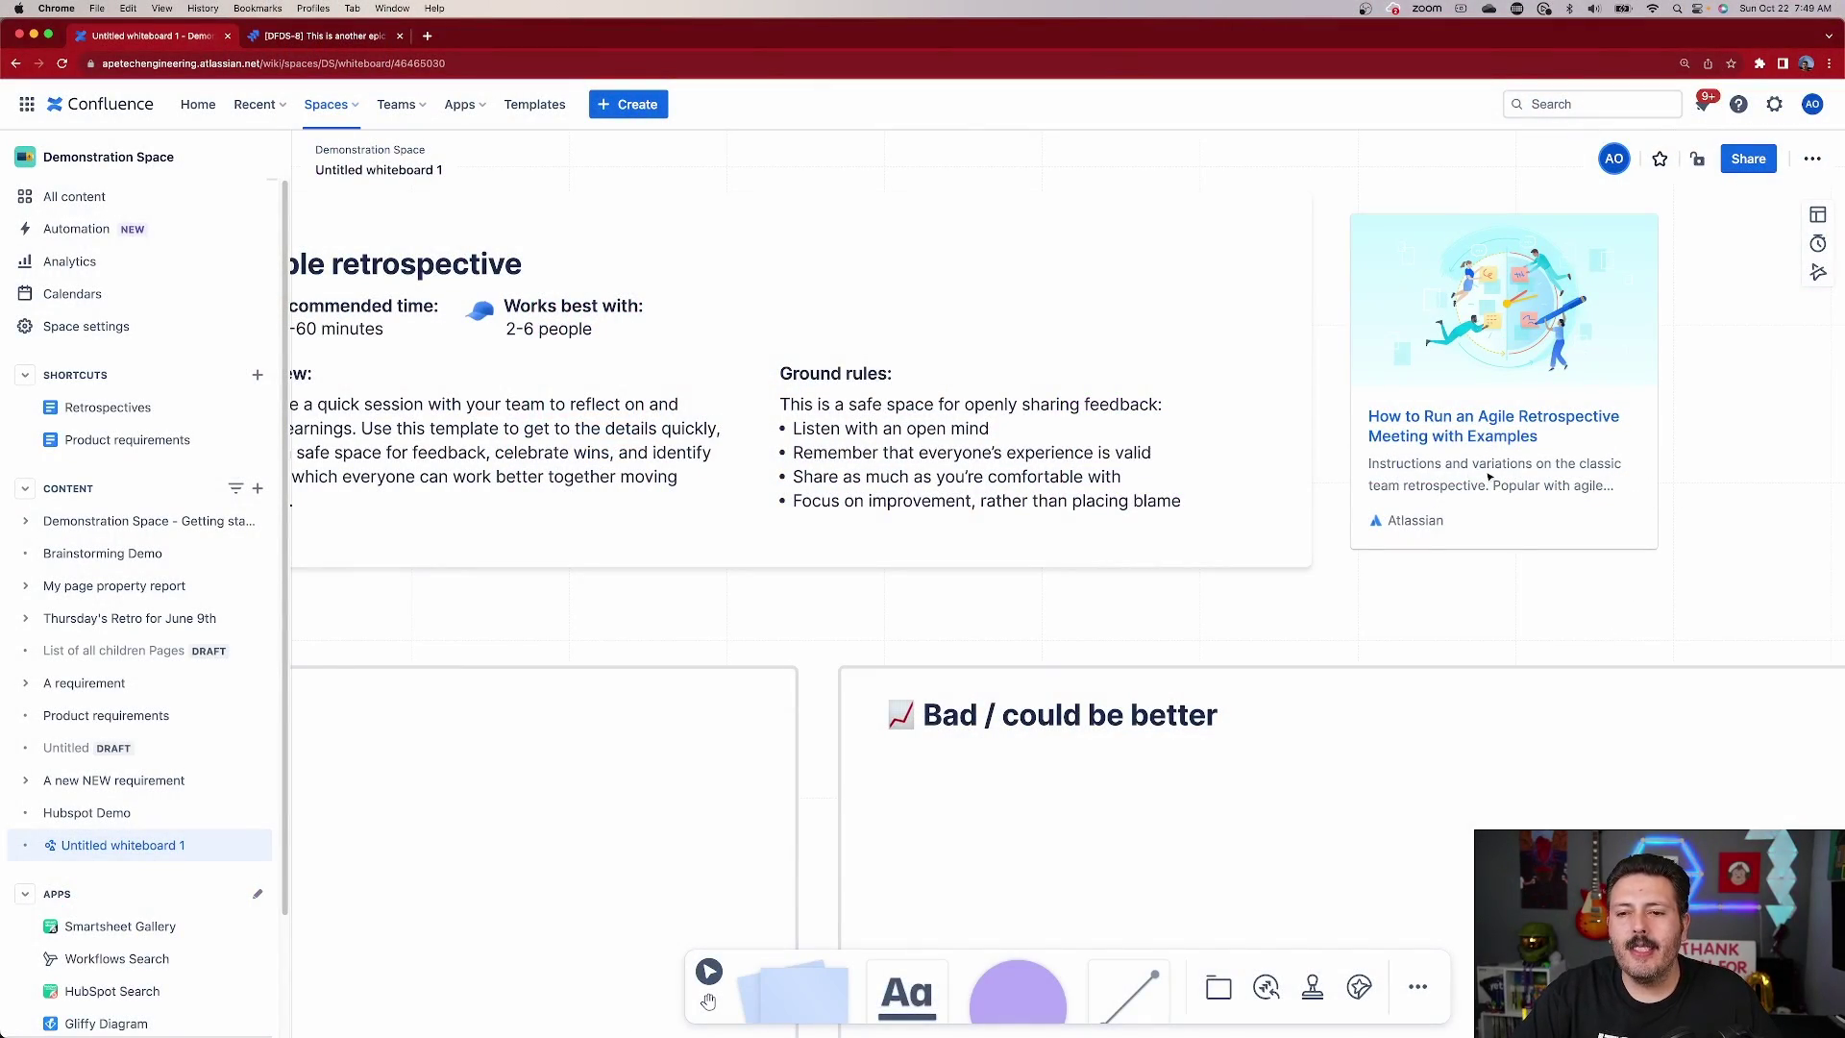
{"action": "scroll", "coordinate": [1657, 486], "scroll_direction": "right", "scroll_amount": 5}
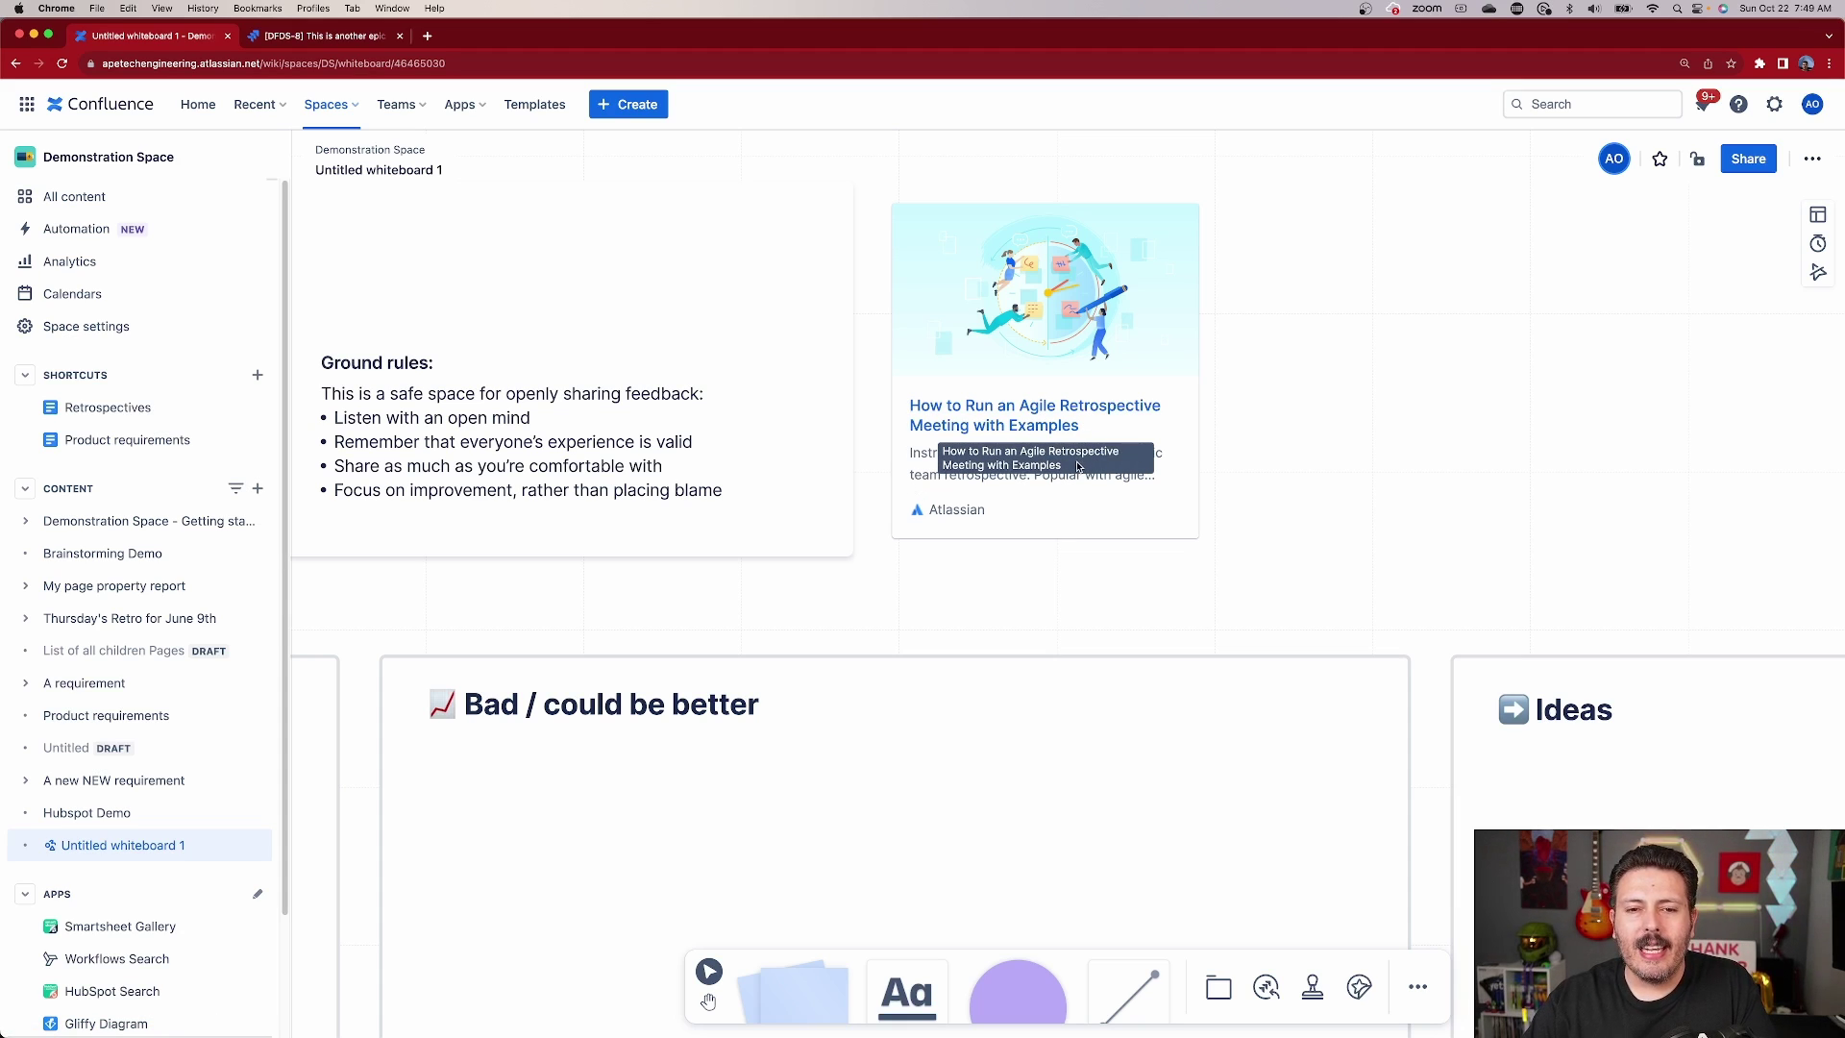
Pan the board up and zoom in to show the retrospective columns
{"action": "scroll", "coordinate": [1078, 466], "scroll_direction": "down", "scroll_amount": 5}
{"action": "key", "text": "h"}
{"action": "left_click_drag", "start_coordinate": [1243, 708], "coordinate": [1112, 453]}
{"action": "key", "text": "v"}
{"action": "scroll", "coordinate": [457, 301], "scroll_direction": "up", "scroll_amount": 3}
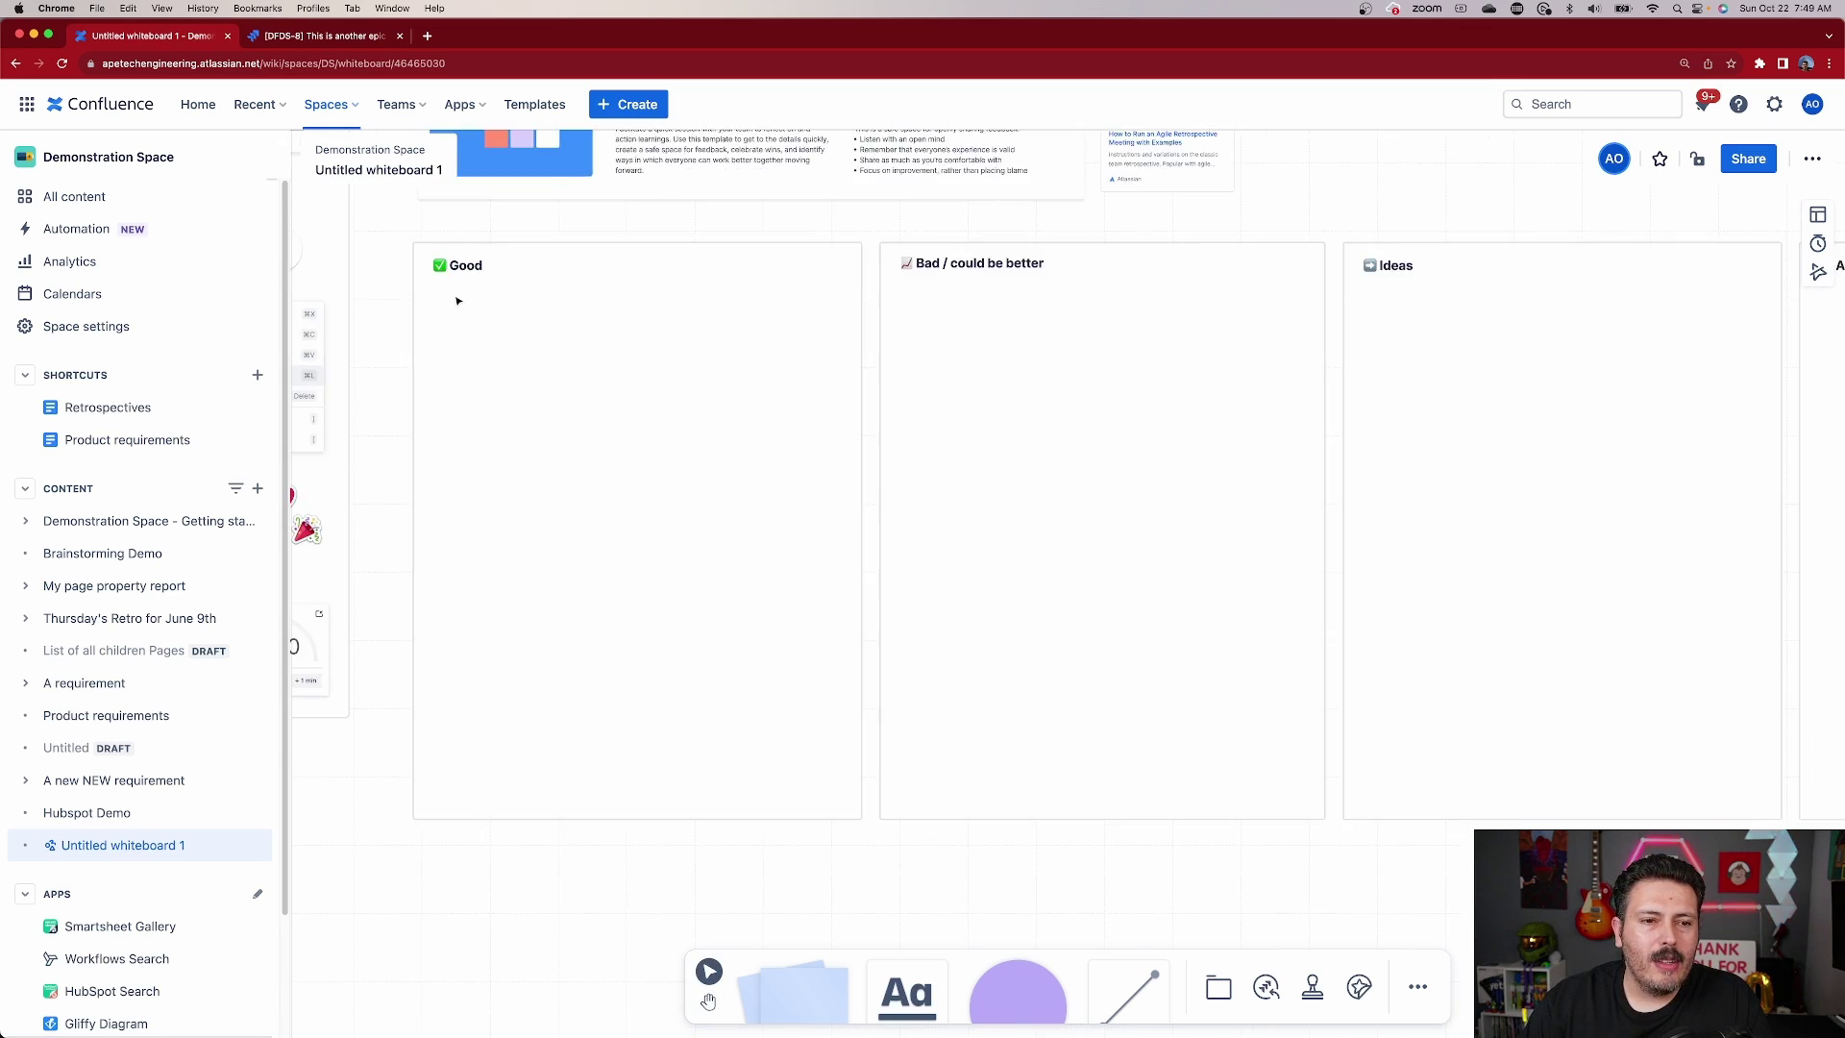
{"action": "scroll", "coordinate": [471, 303], "scroll_direction": "up", "scroll_amount": 3}
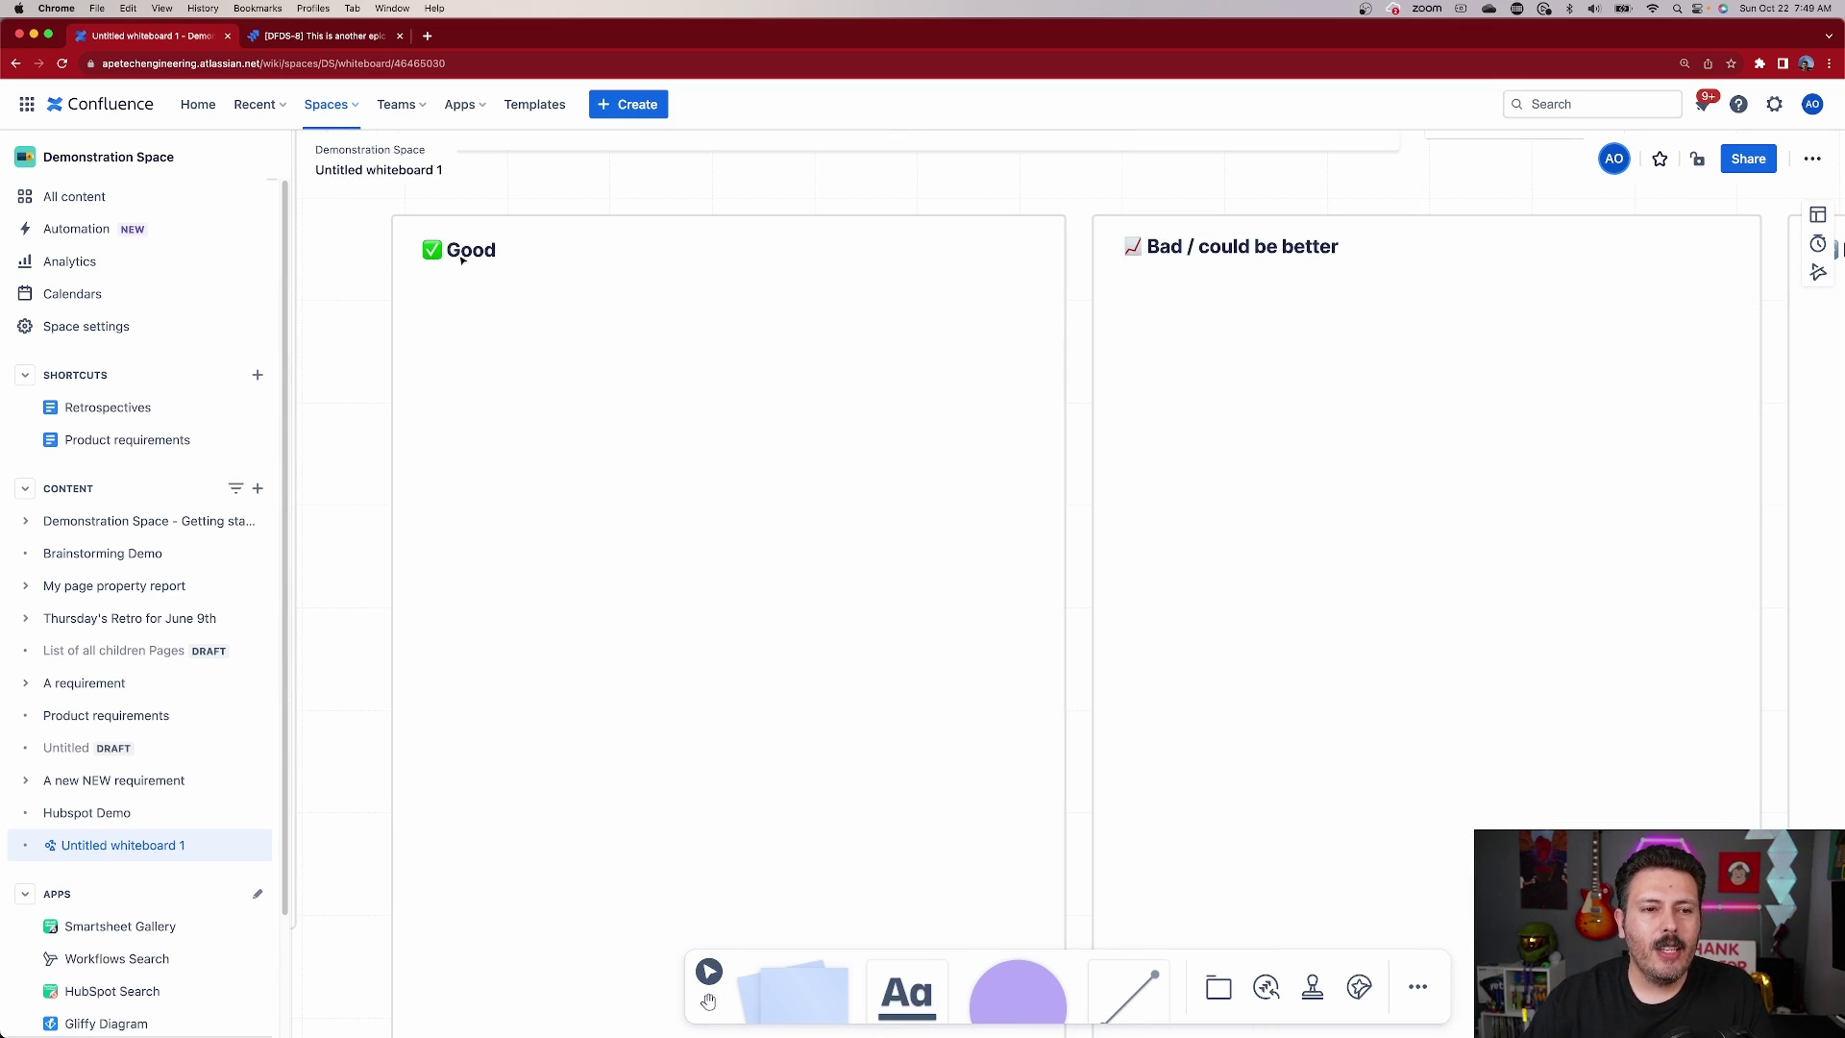
Pan right to center the Ideas and Actions columns on screen
{"action": "scroll", "coordinate": [1482, 360], "scroll_direction": "right", "scroll_amount": 10}
{"action": "key", "text": "h"}
{"action": "left_click_drag", "start_coordinate": [1496, 375], "coordinate": [908, 344]}
{"action": "left_click_drag", "start_coordinate": [1493, 320], "coordinate": [1262, 328]}
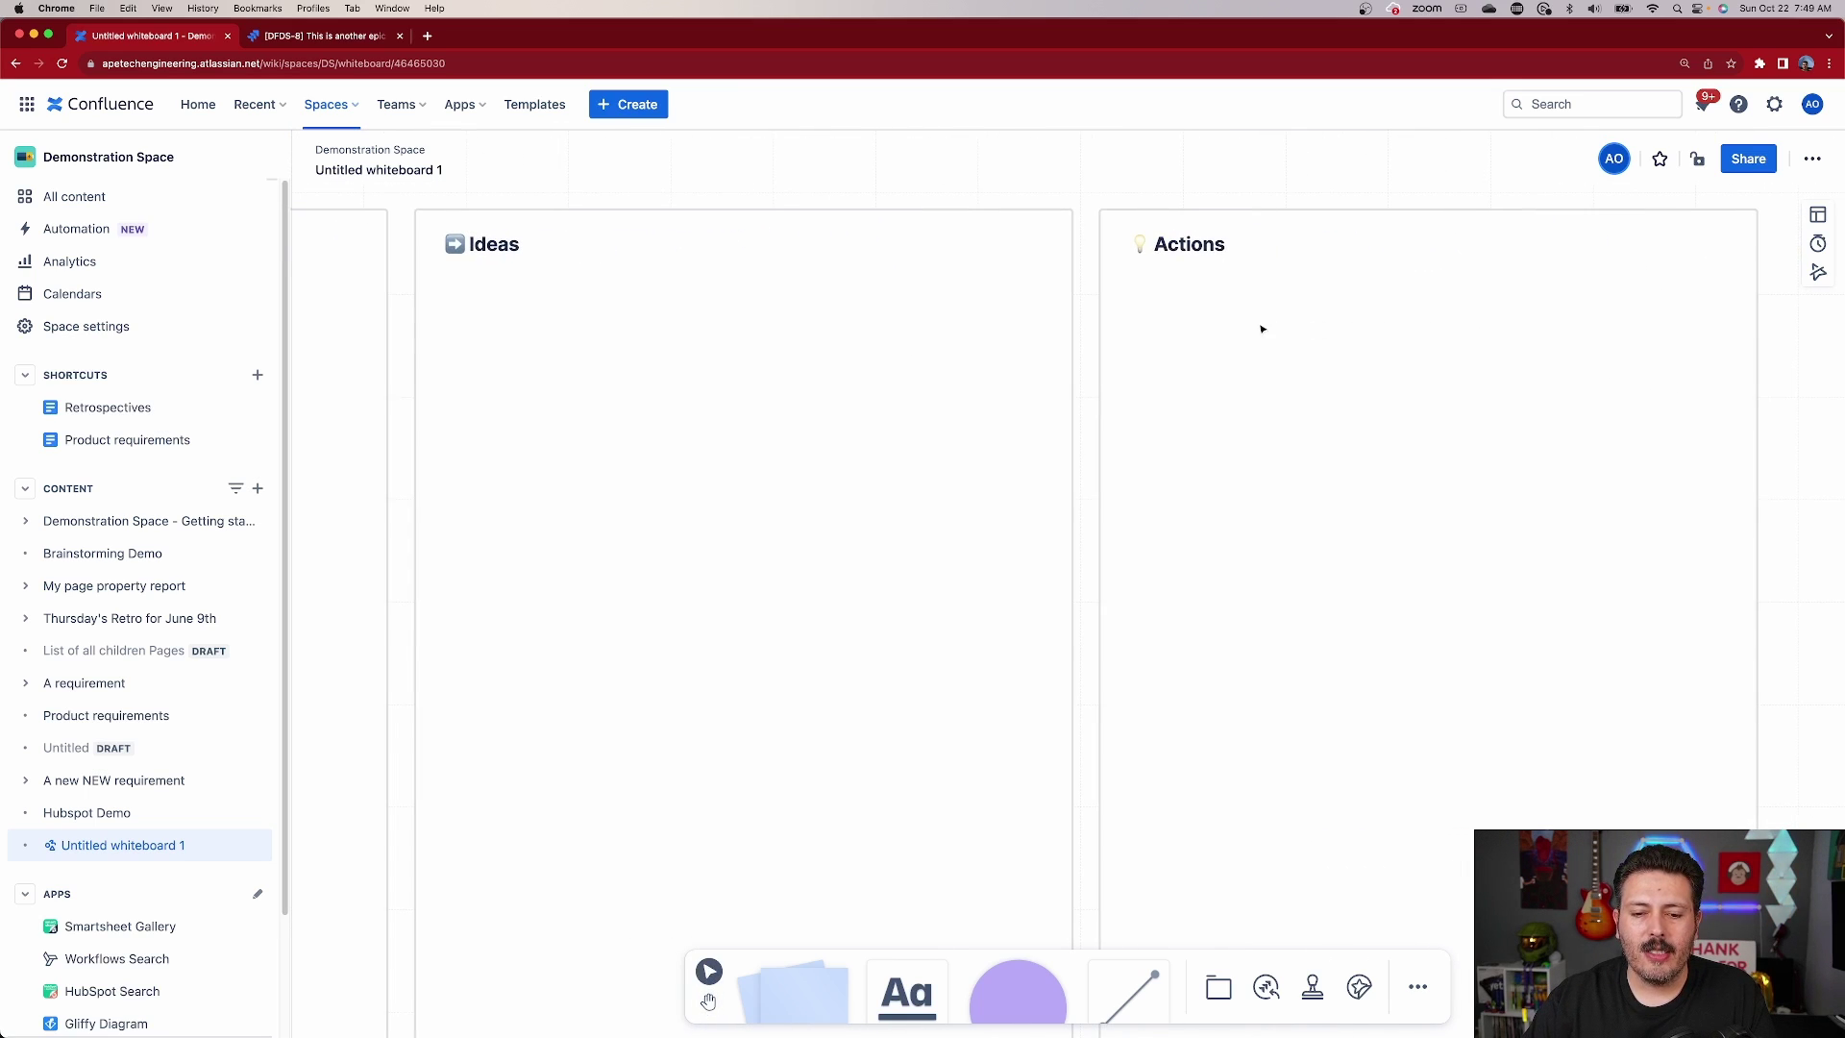
{"action": "scroll", "coordinate": [754, 486], "scroll_direction": "down", "scroll_amount": 5}
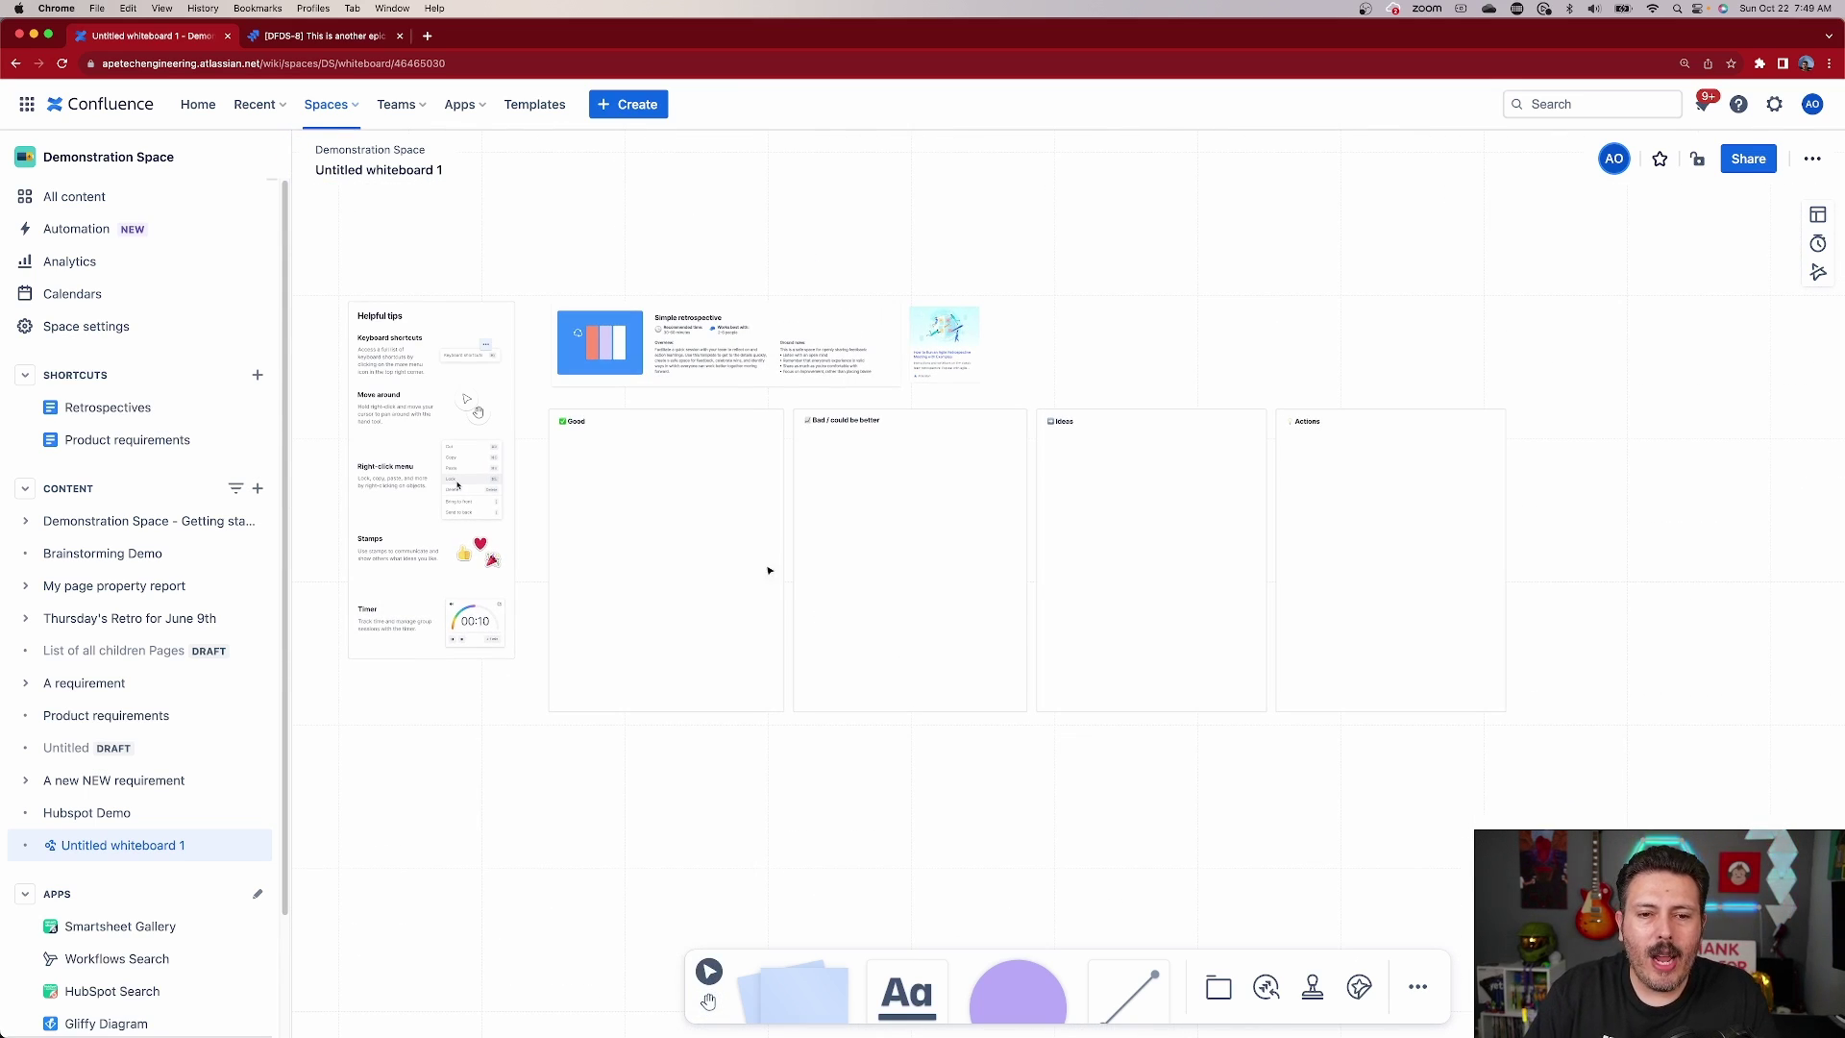
{"action": "scroll", "coordinate": [771, 566], "scroll_direction": "up", "scroll_amount": 3}
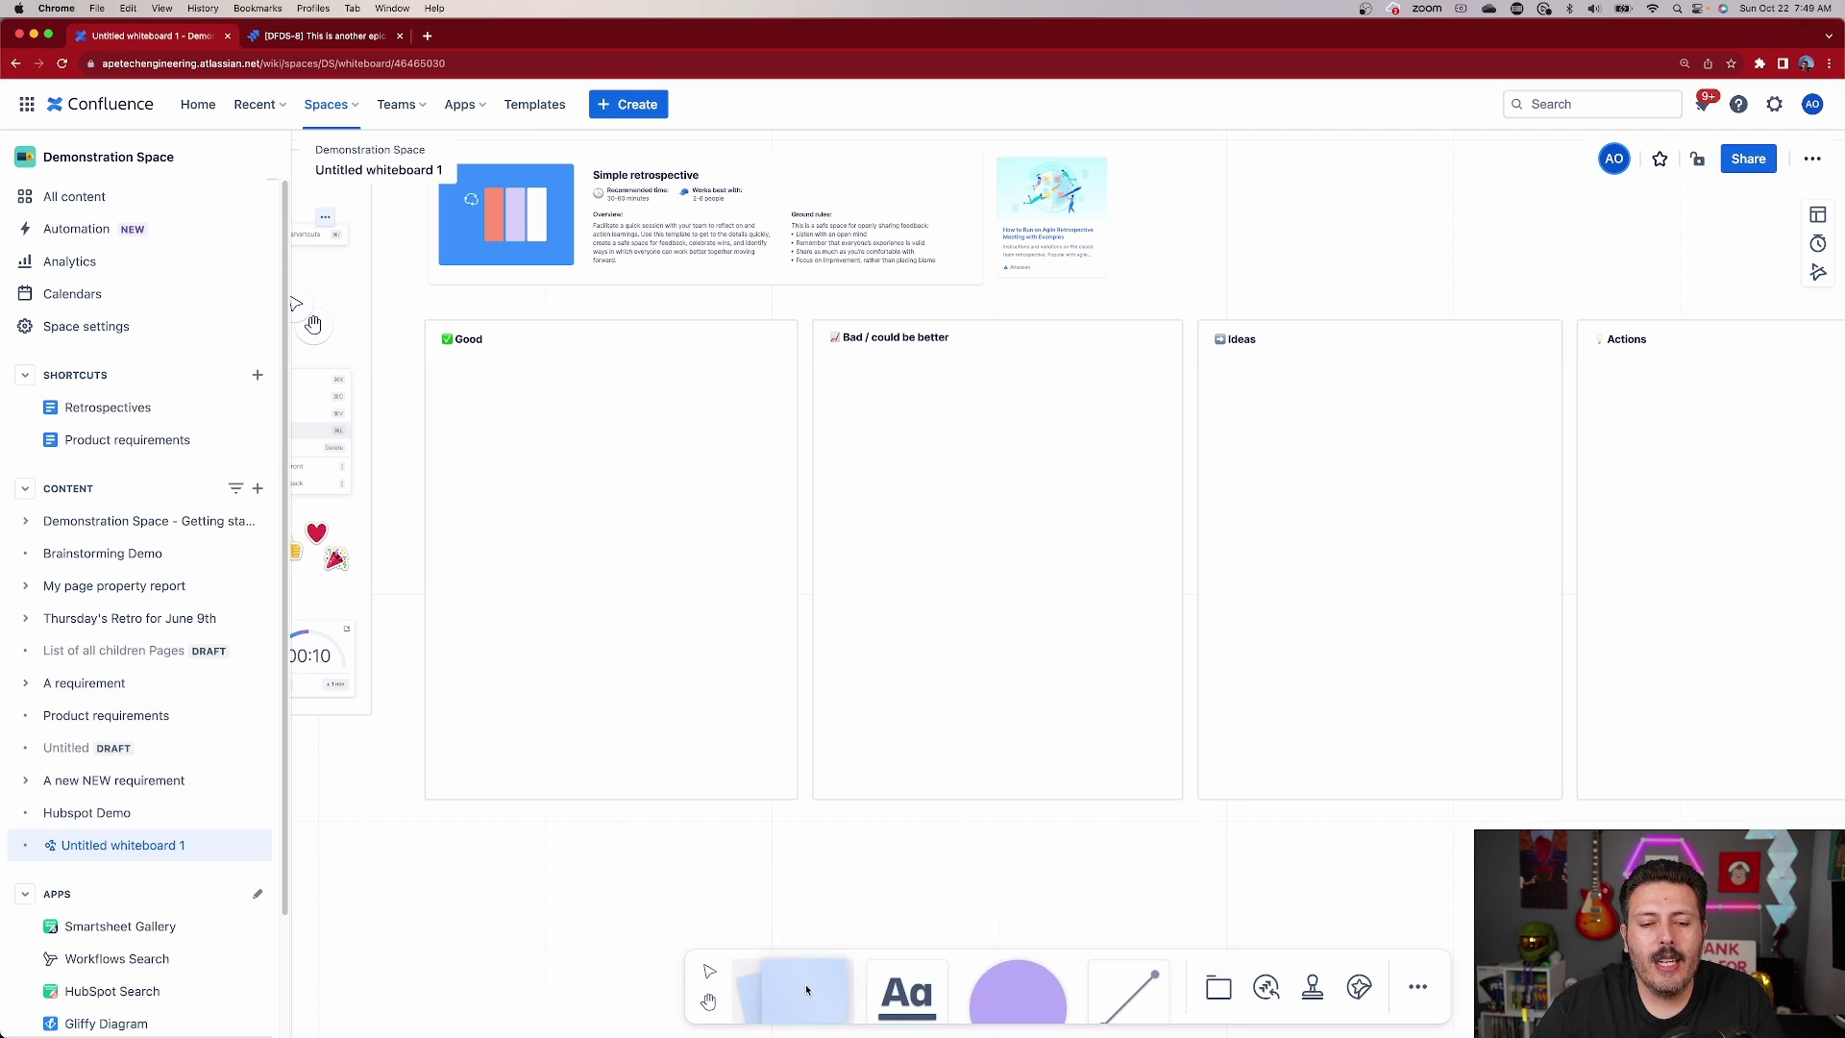
Place blue sticky notes with short comments in the Good, Bad / could be better and Ideas columns
{"action": "left_click", "coordinate": [805, 999]}
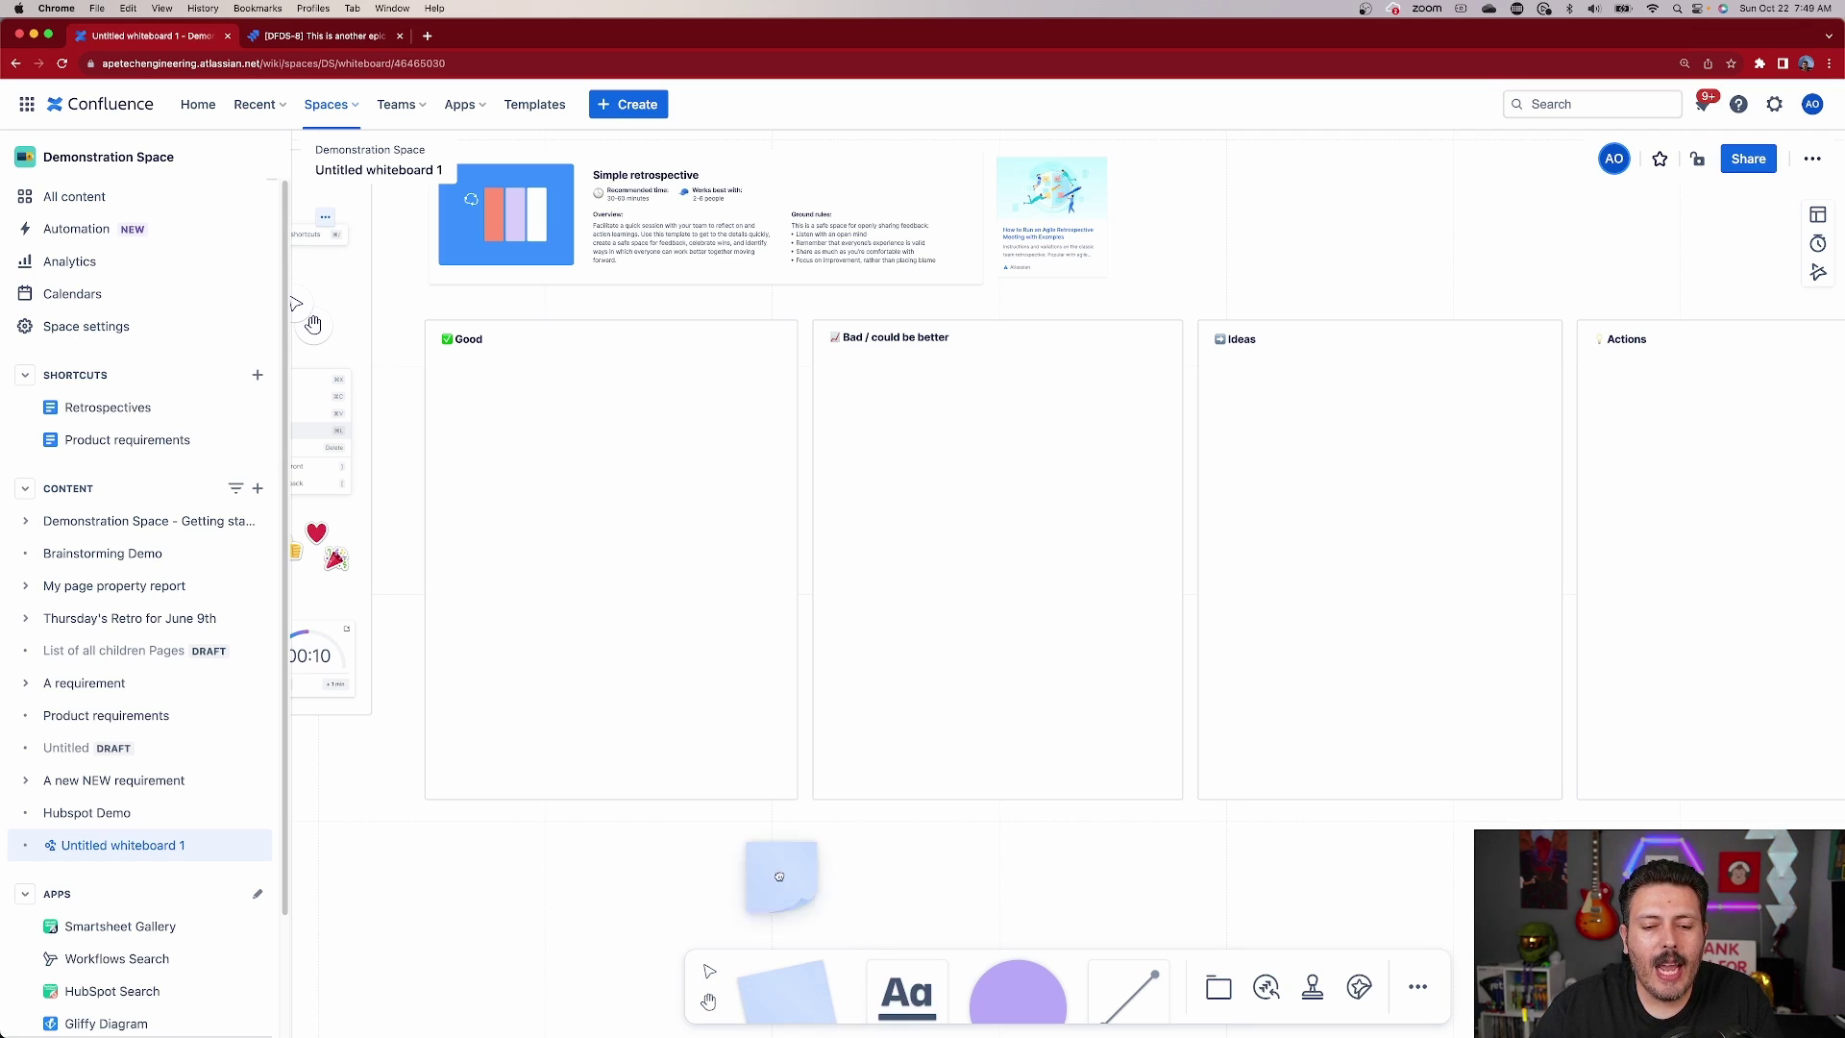
{"action": "left_click", "coordinate": [498, 416]}
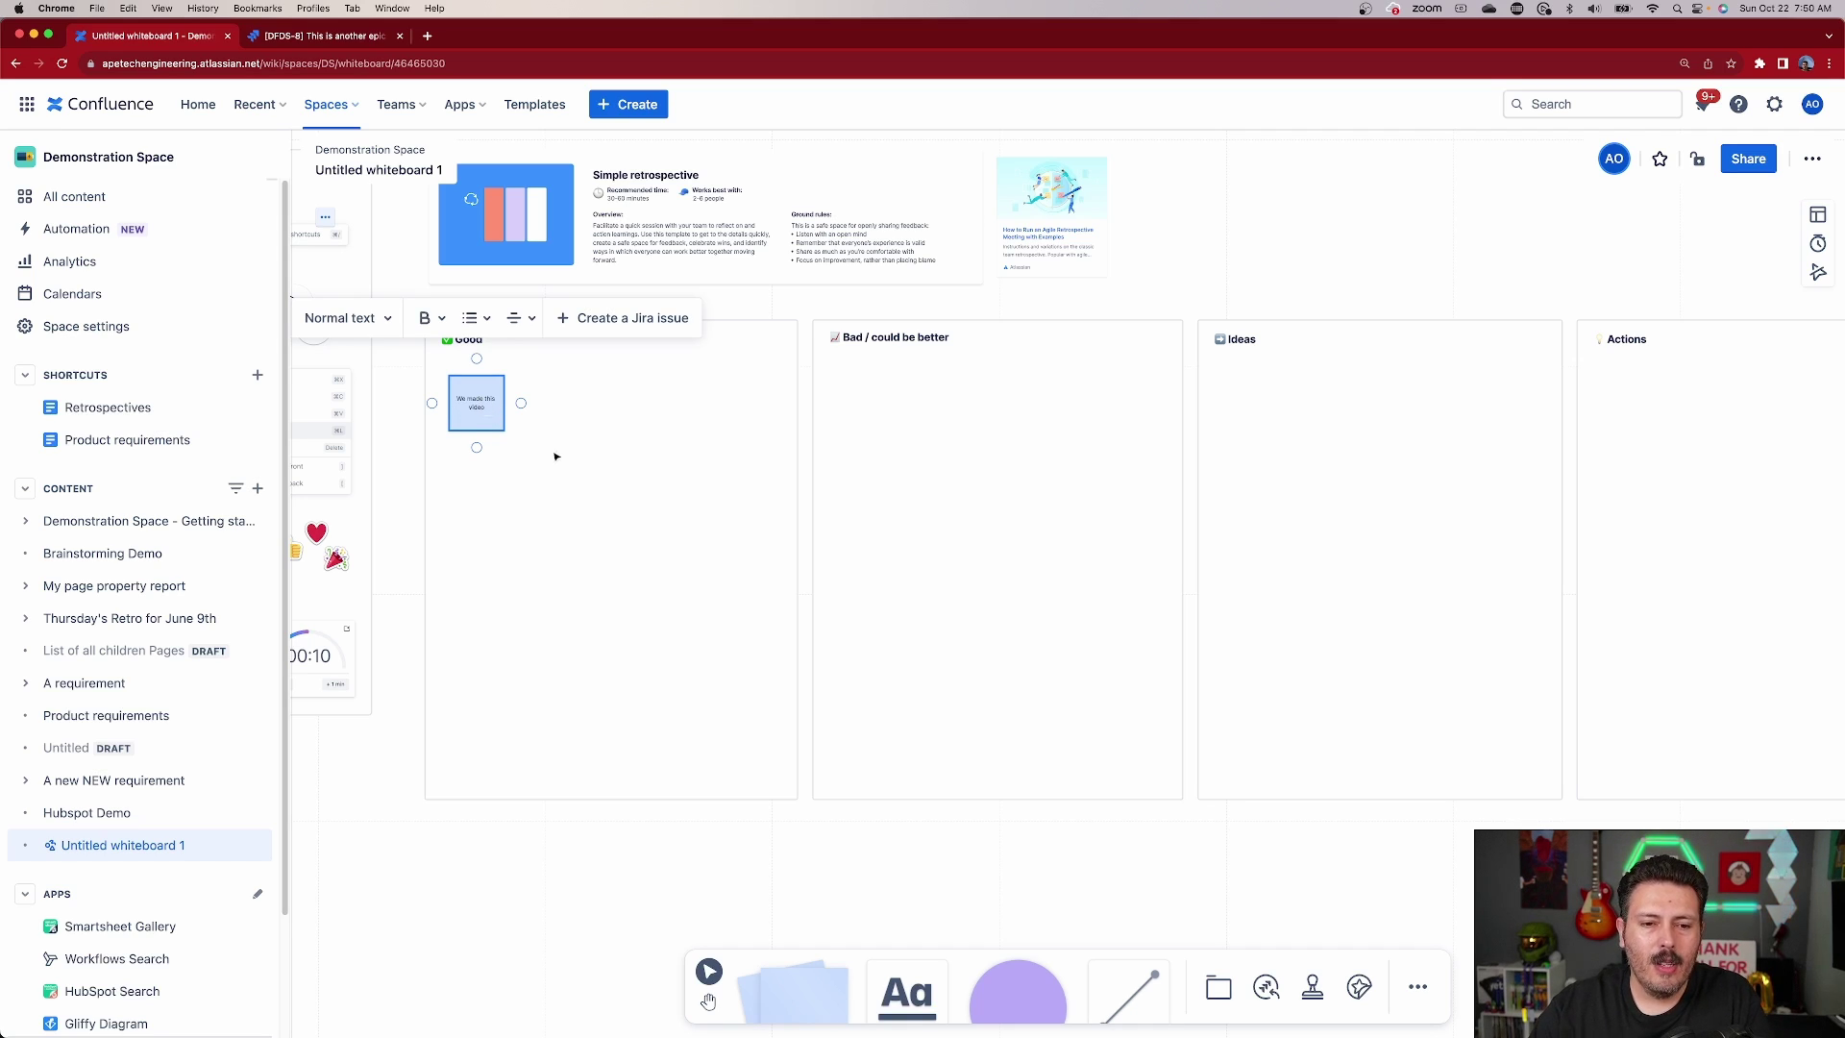
{"action": "left_click", "coordinate": [516, 429]}
{"action": "left_click", "coordinate": [805, 1005]}
{"action": "left_click", "coordinate": [879, 423]}
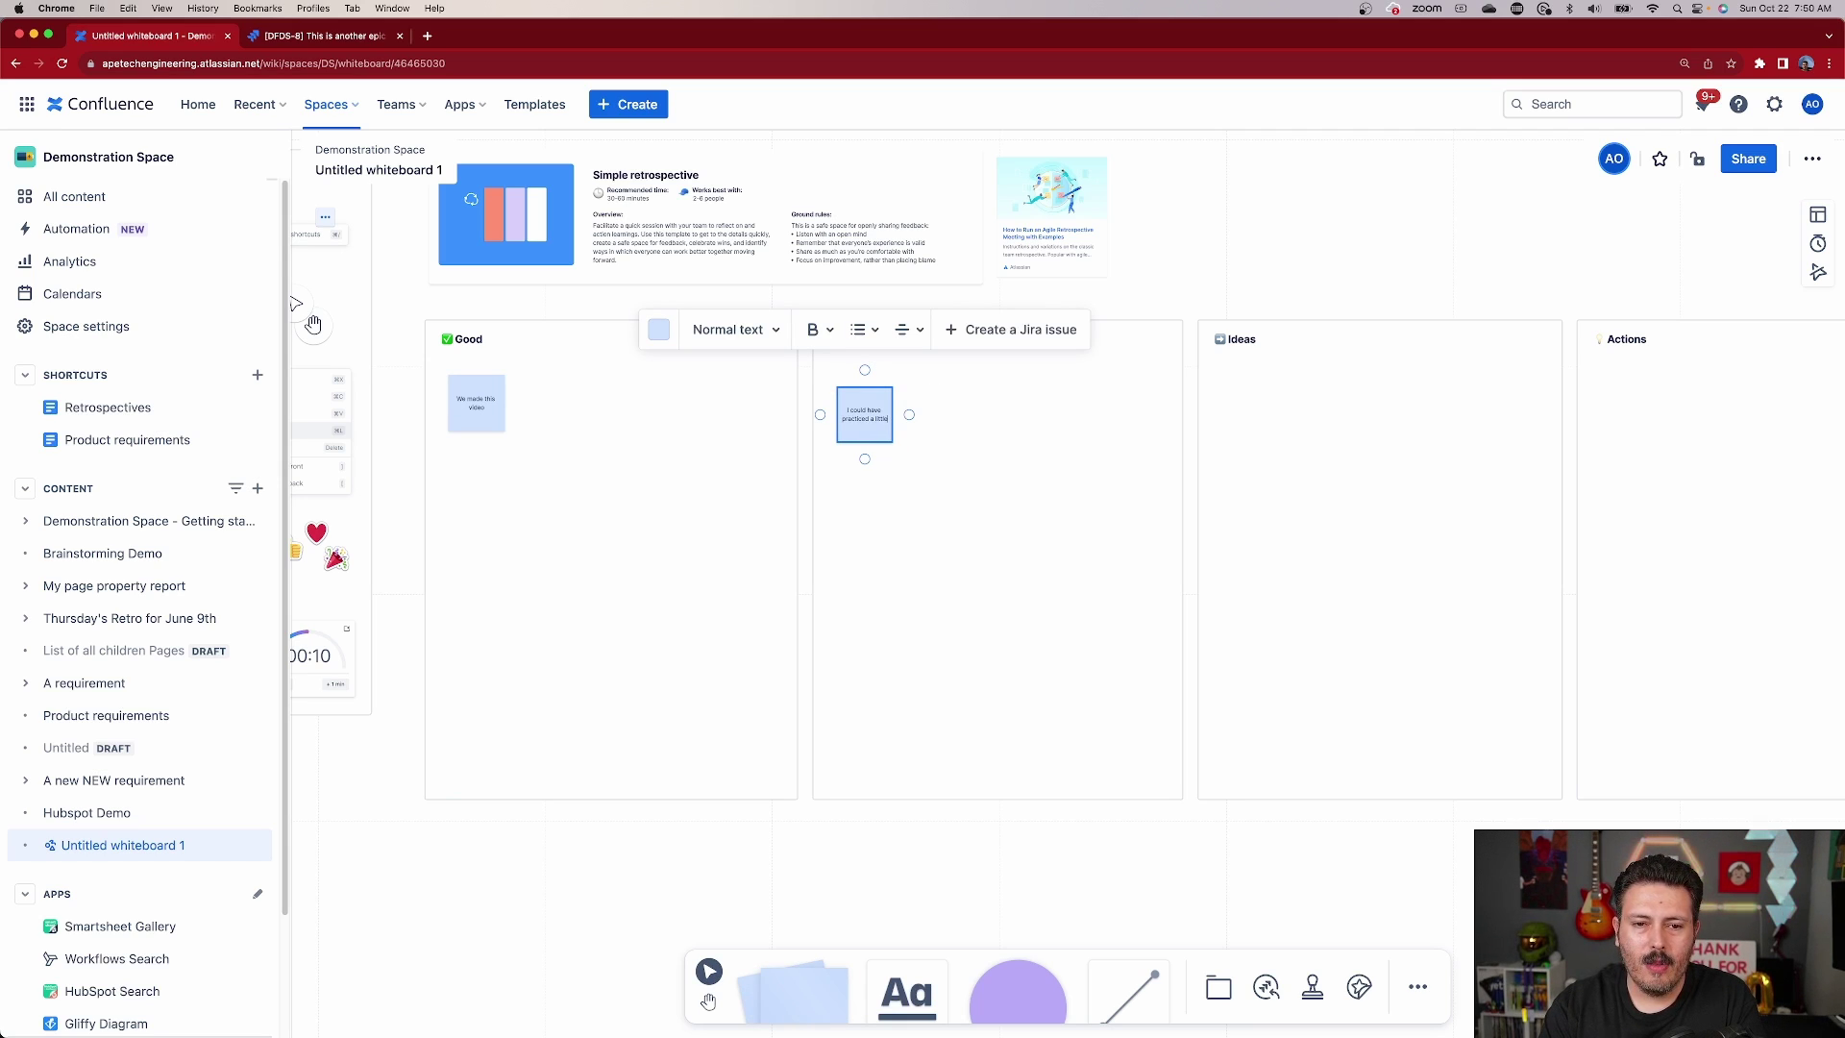
{"action": "left_click", "coordinate": [798, 990]}
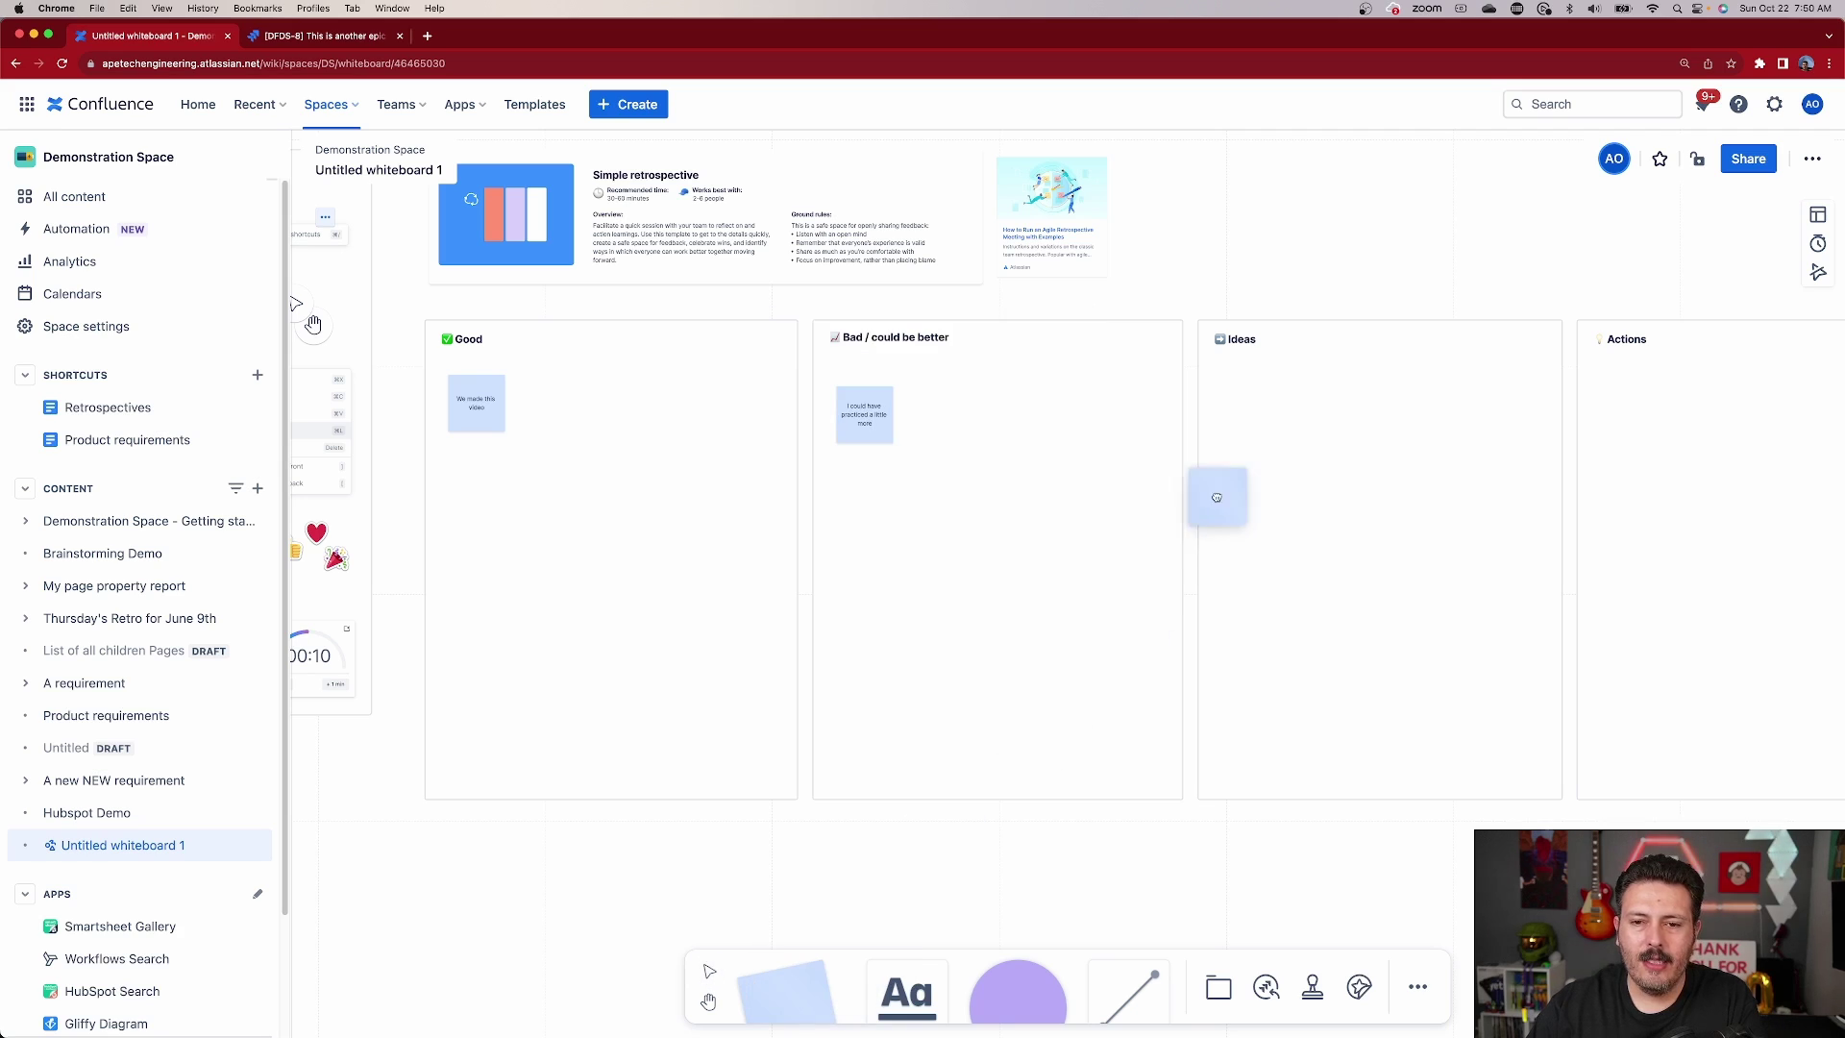
{"action": "left_click", "coordinate": [1255, 413]}
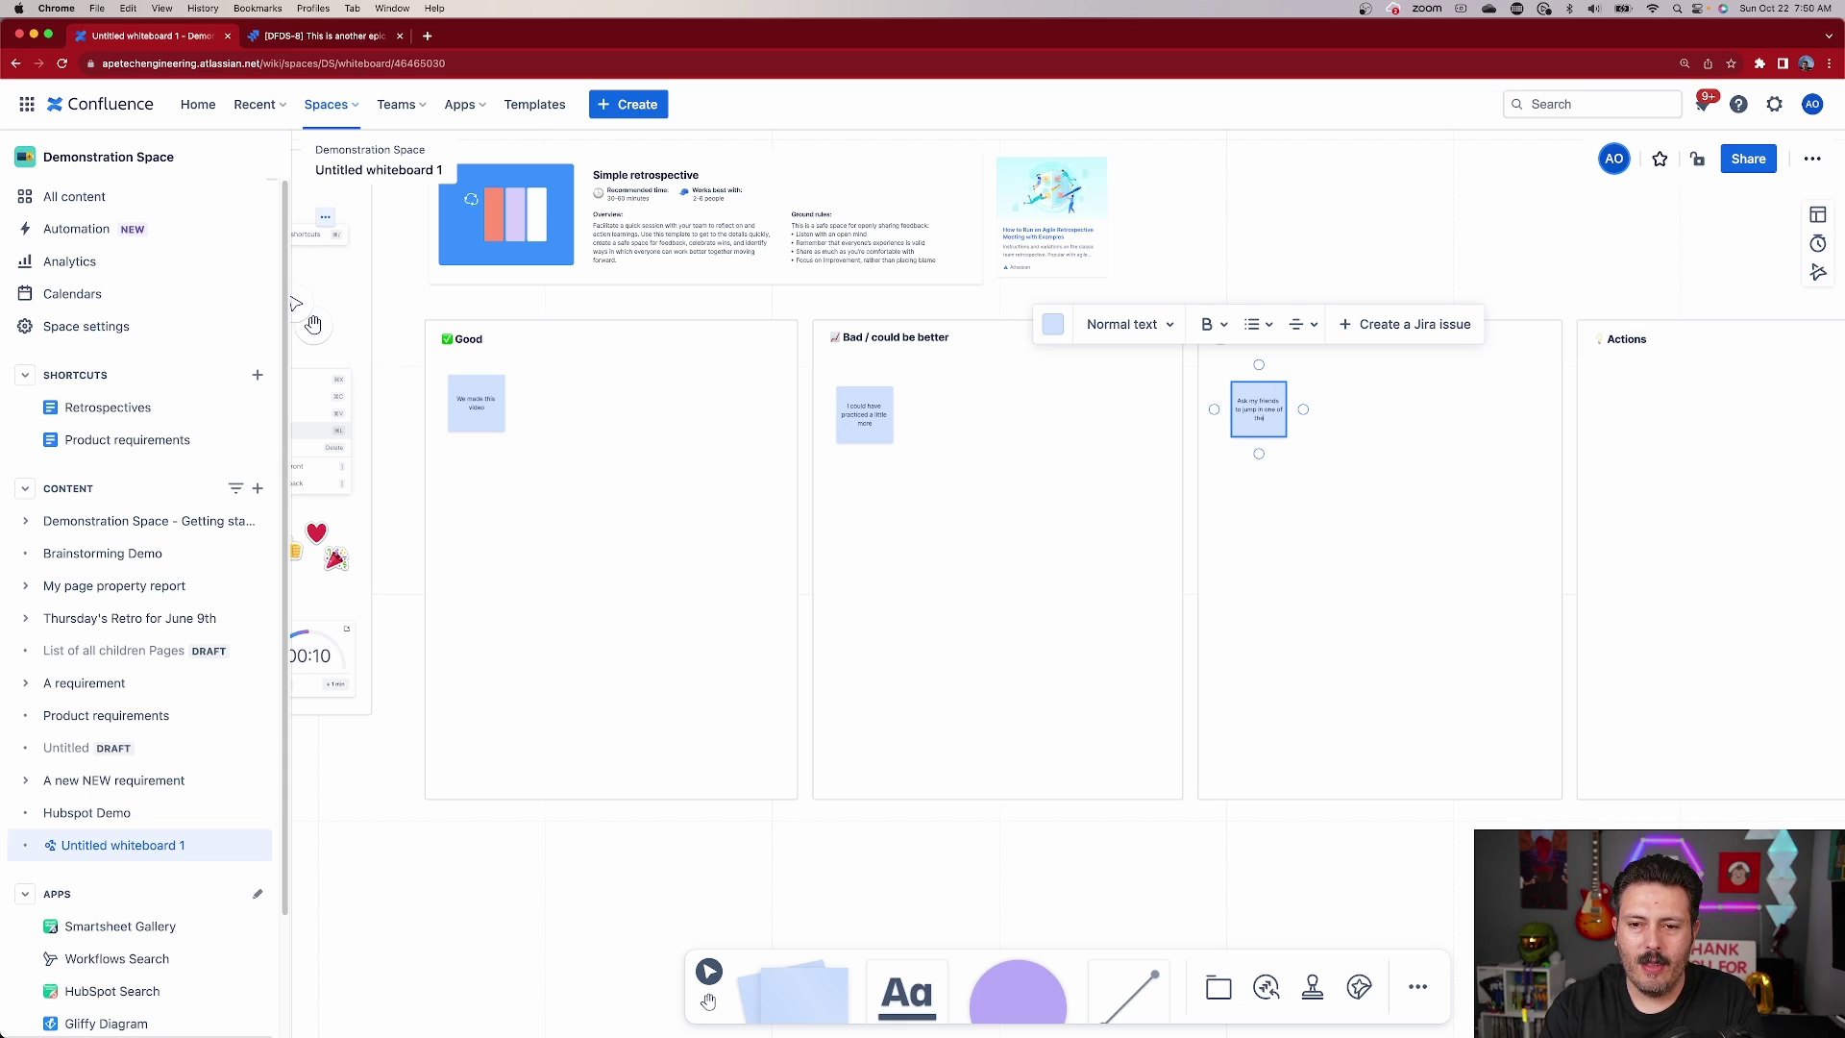
{"action": "left_click", "coordinate": [1468, 540]}
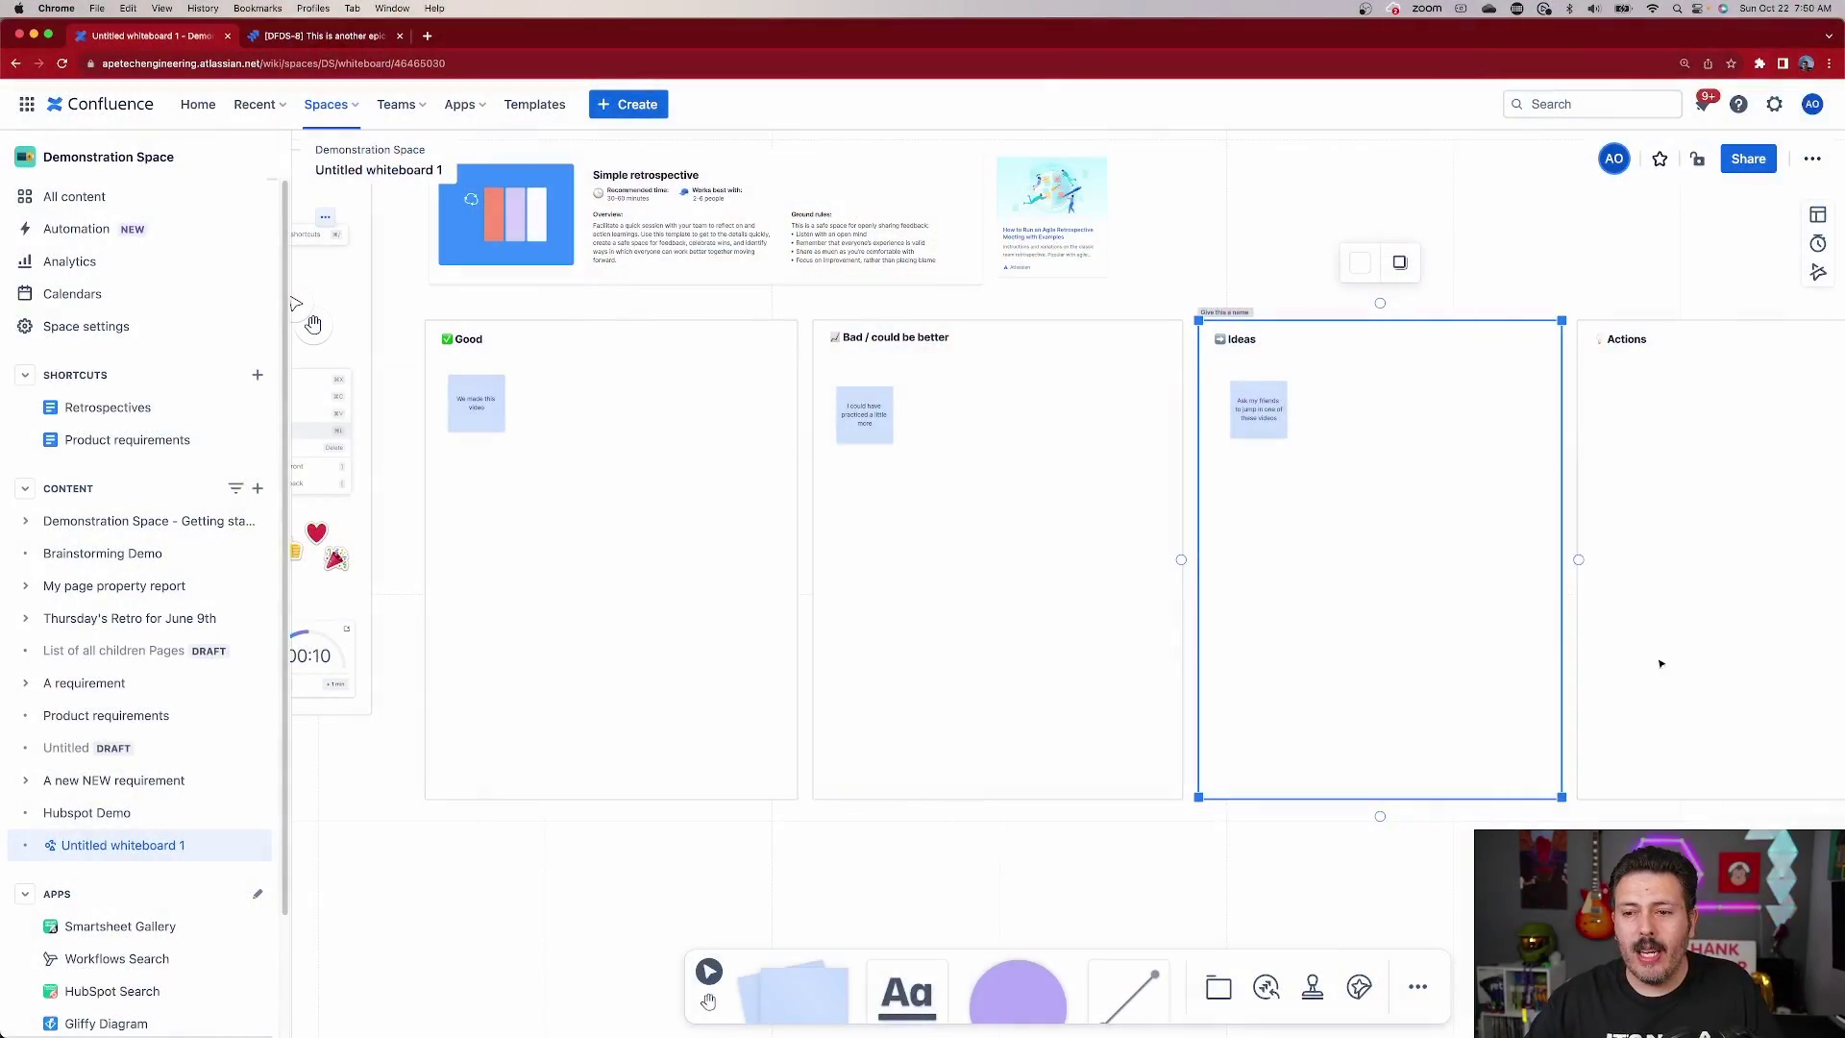
{"action": "left_click_drag", "start_coordinate": [1411, 654], "coordinate": [1374, 635]}
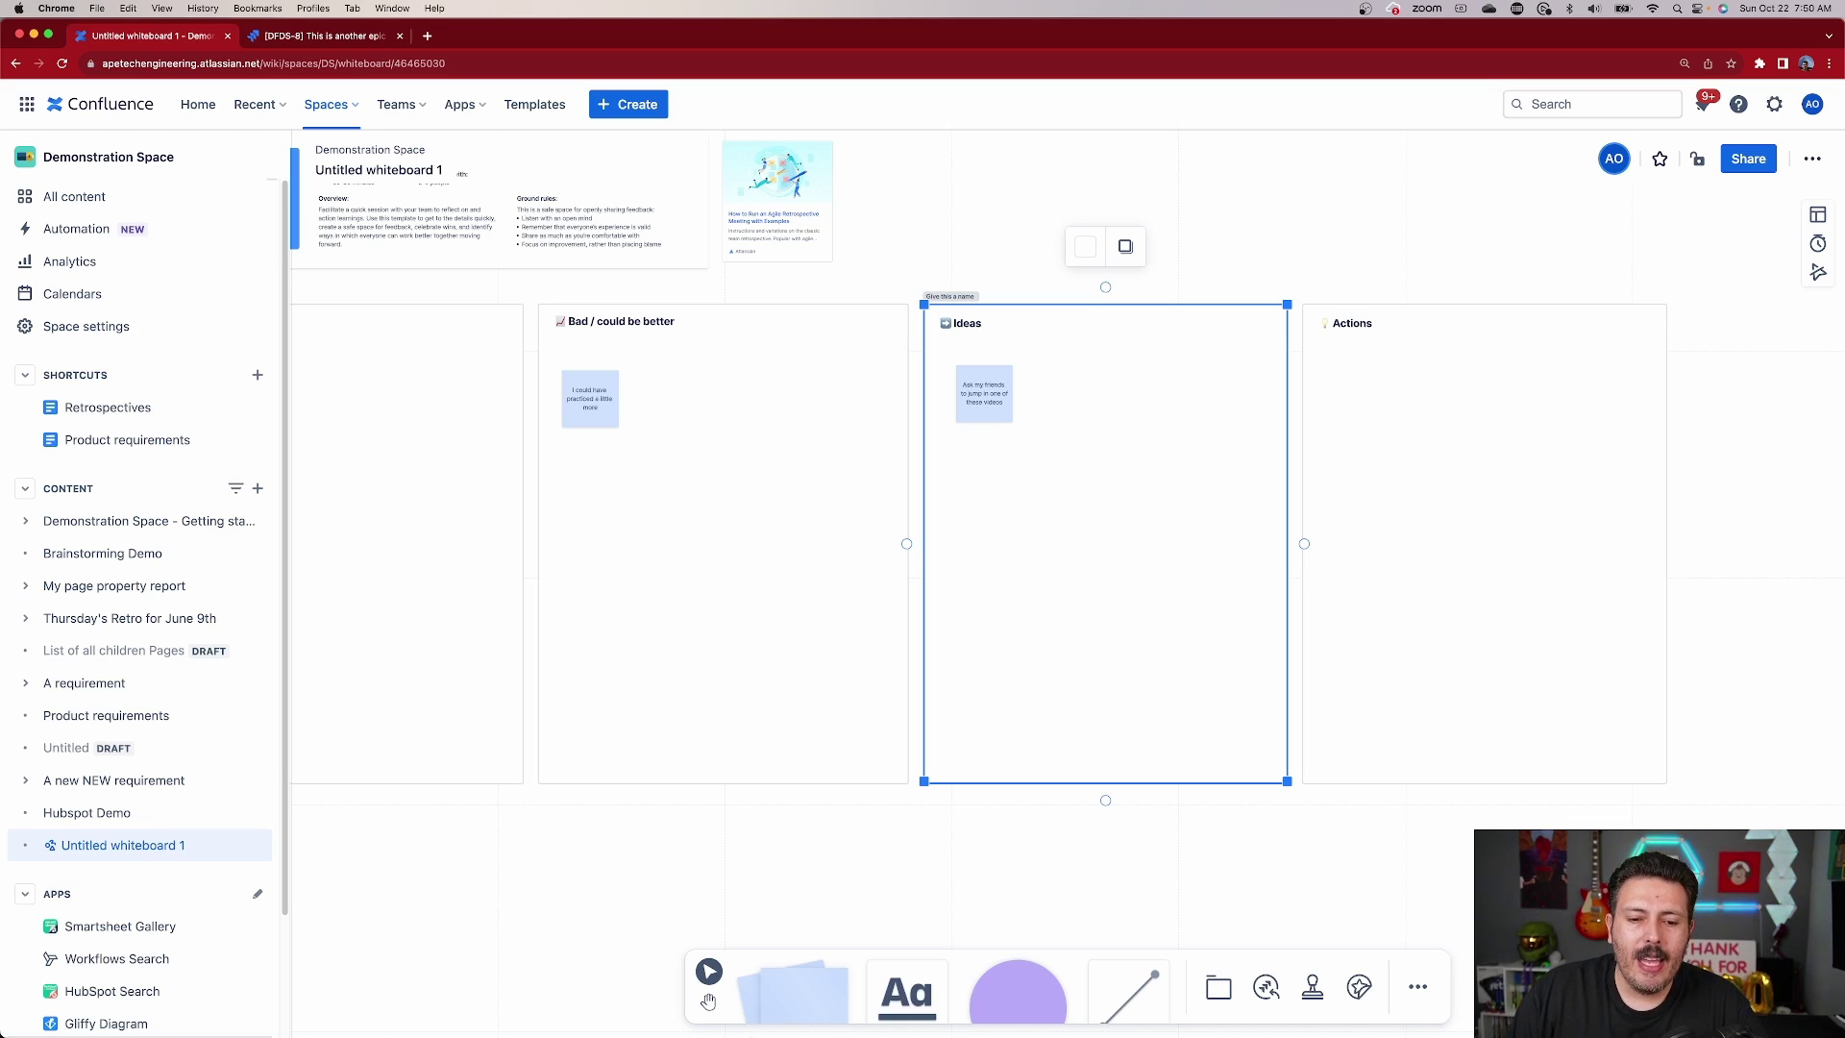
Add a 'We need to do X' sticky note in the Actions column
{"action": "left_click", "coordinate": [793, 985]}
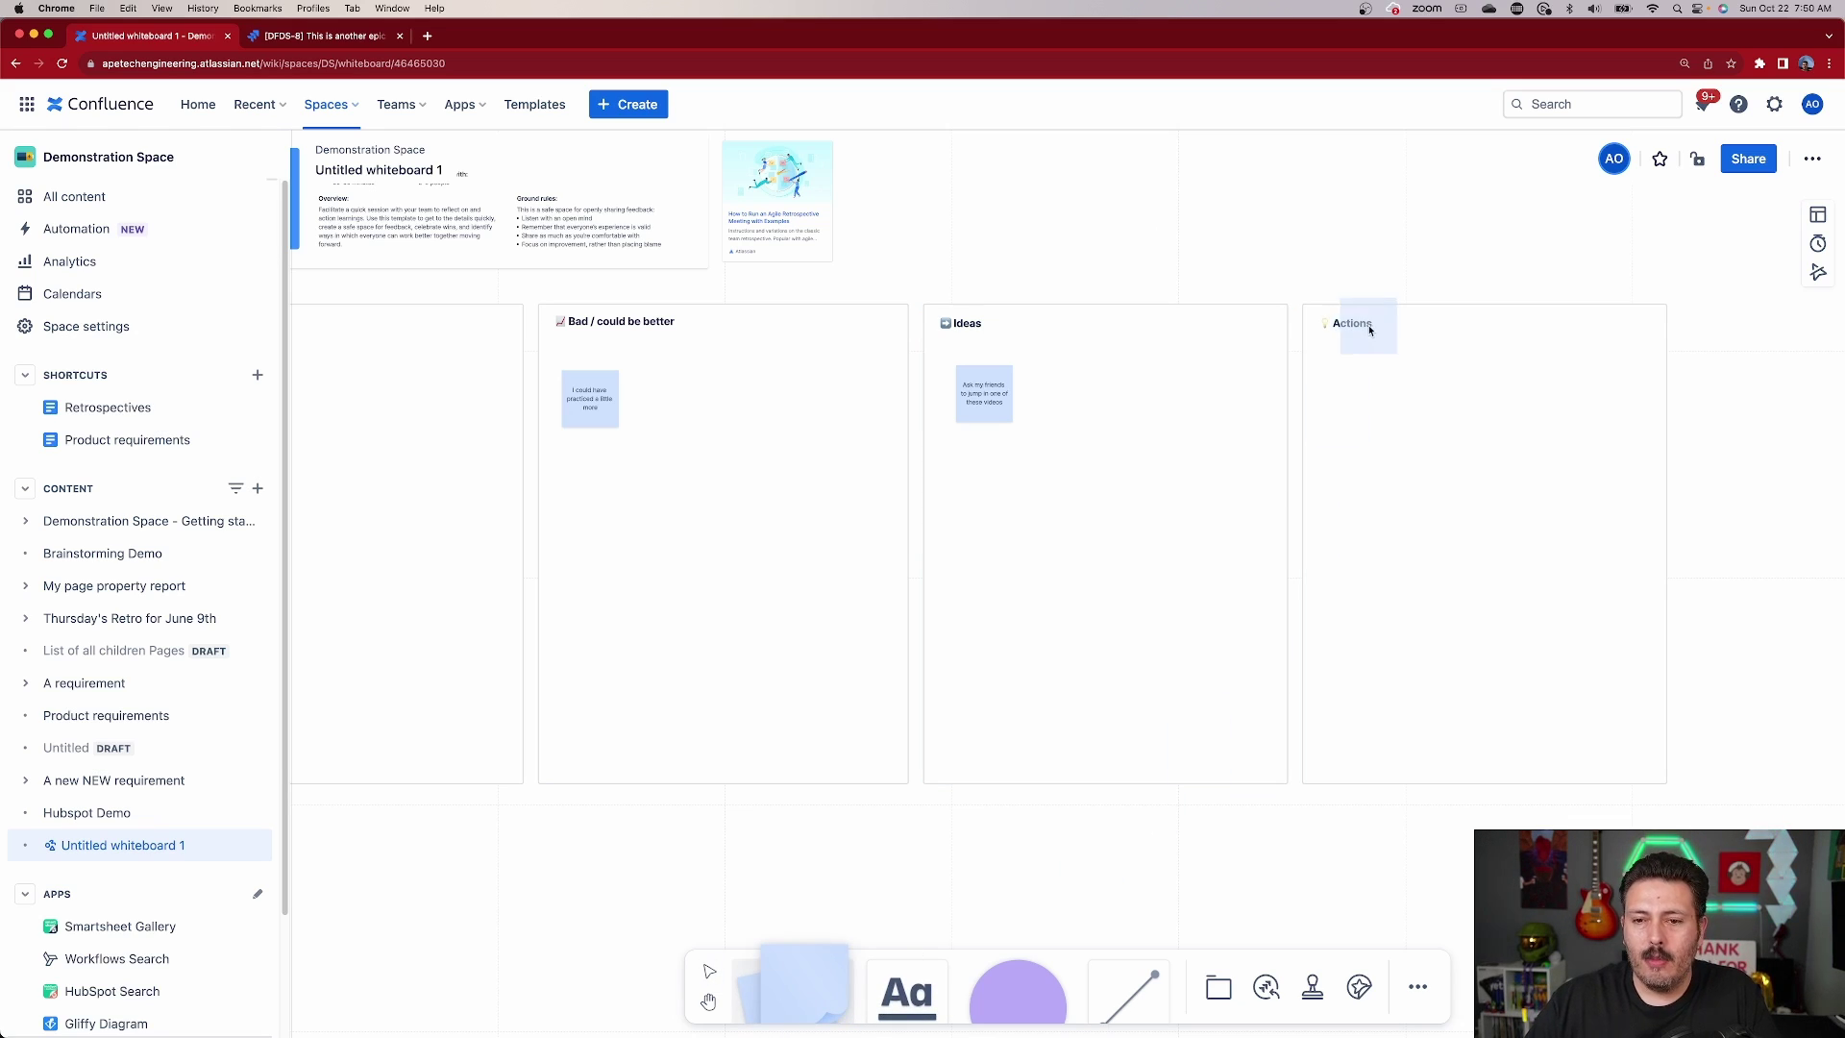
{"action": "left_click", "coordinate": [1370, 385]}
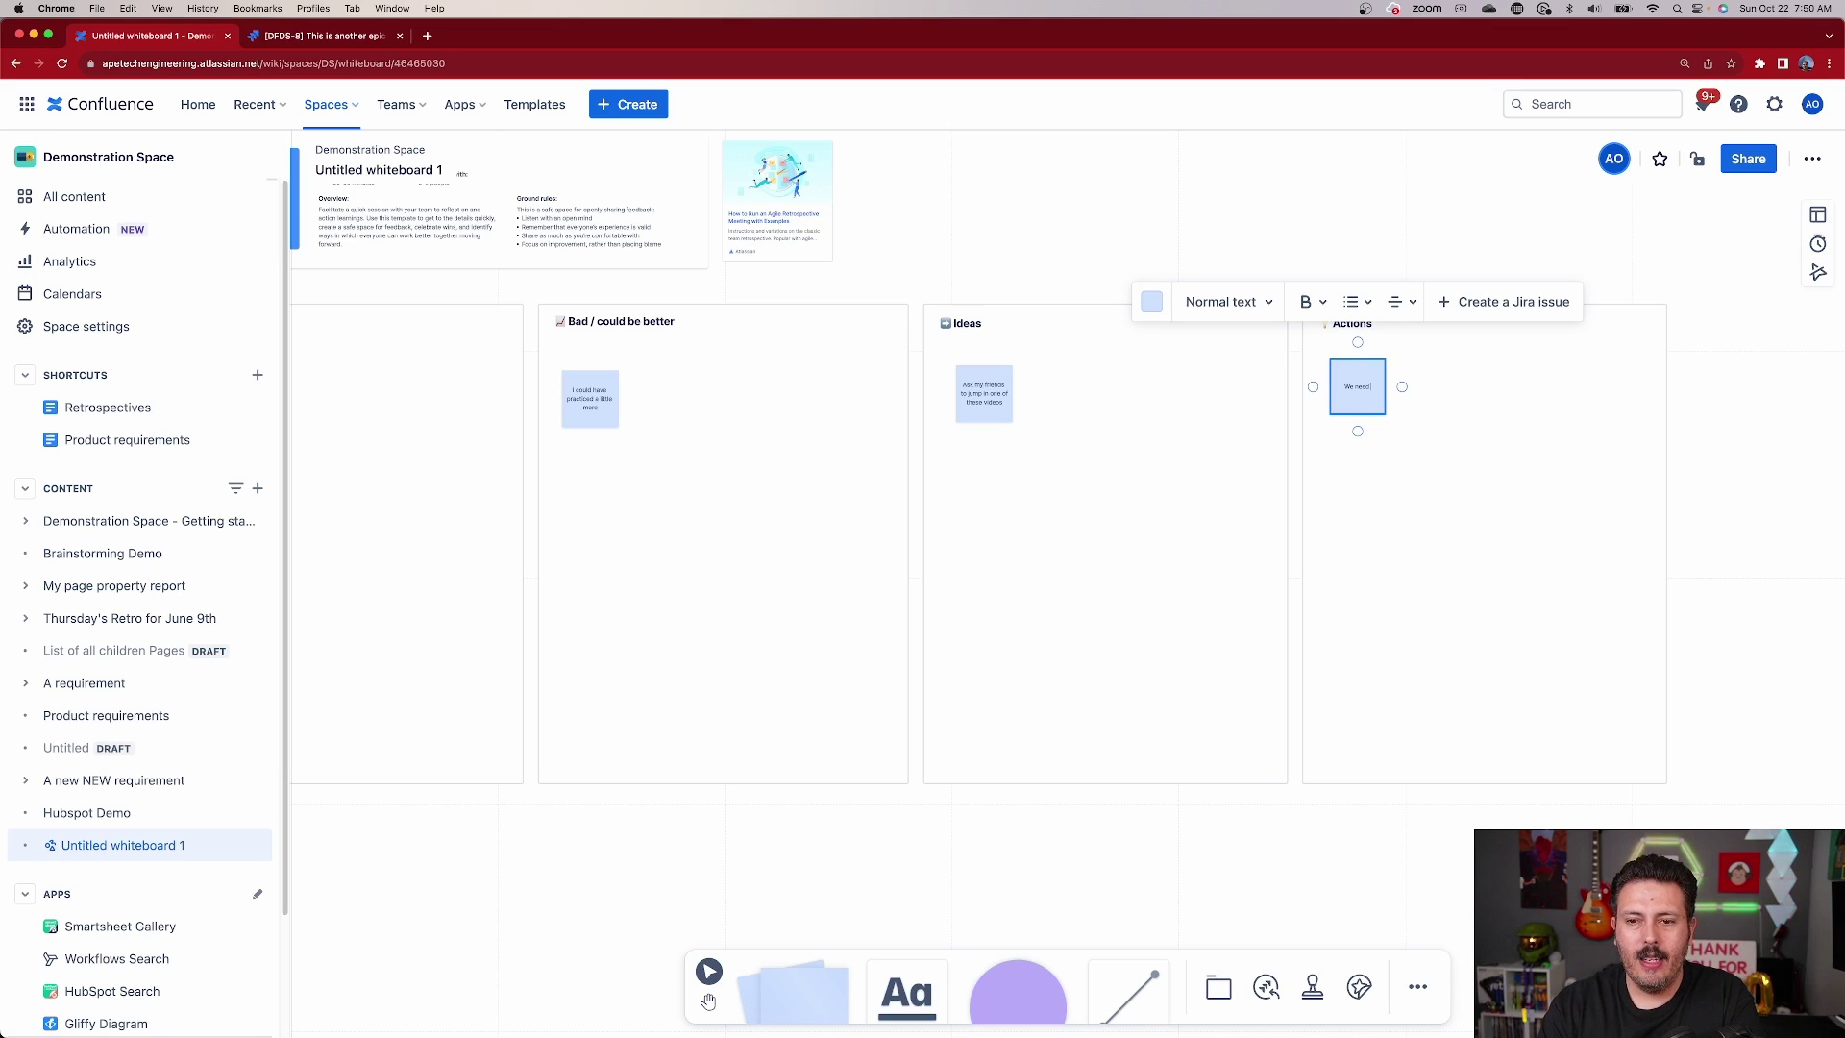
{"action": "left_click", "coordinate": [1393, 426]}
Start a Jira issue from the Actions note, then close the form without creating it
{"action": "left_click", "coordinate": [1360, 400]}
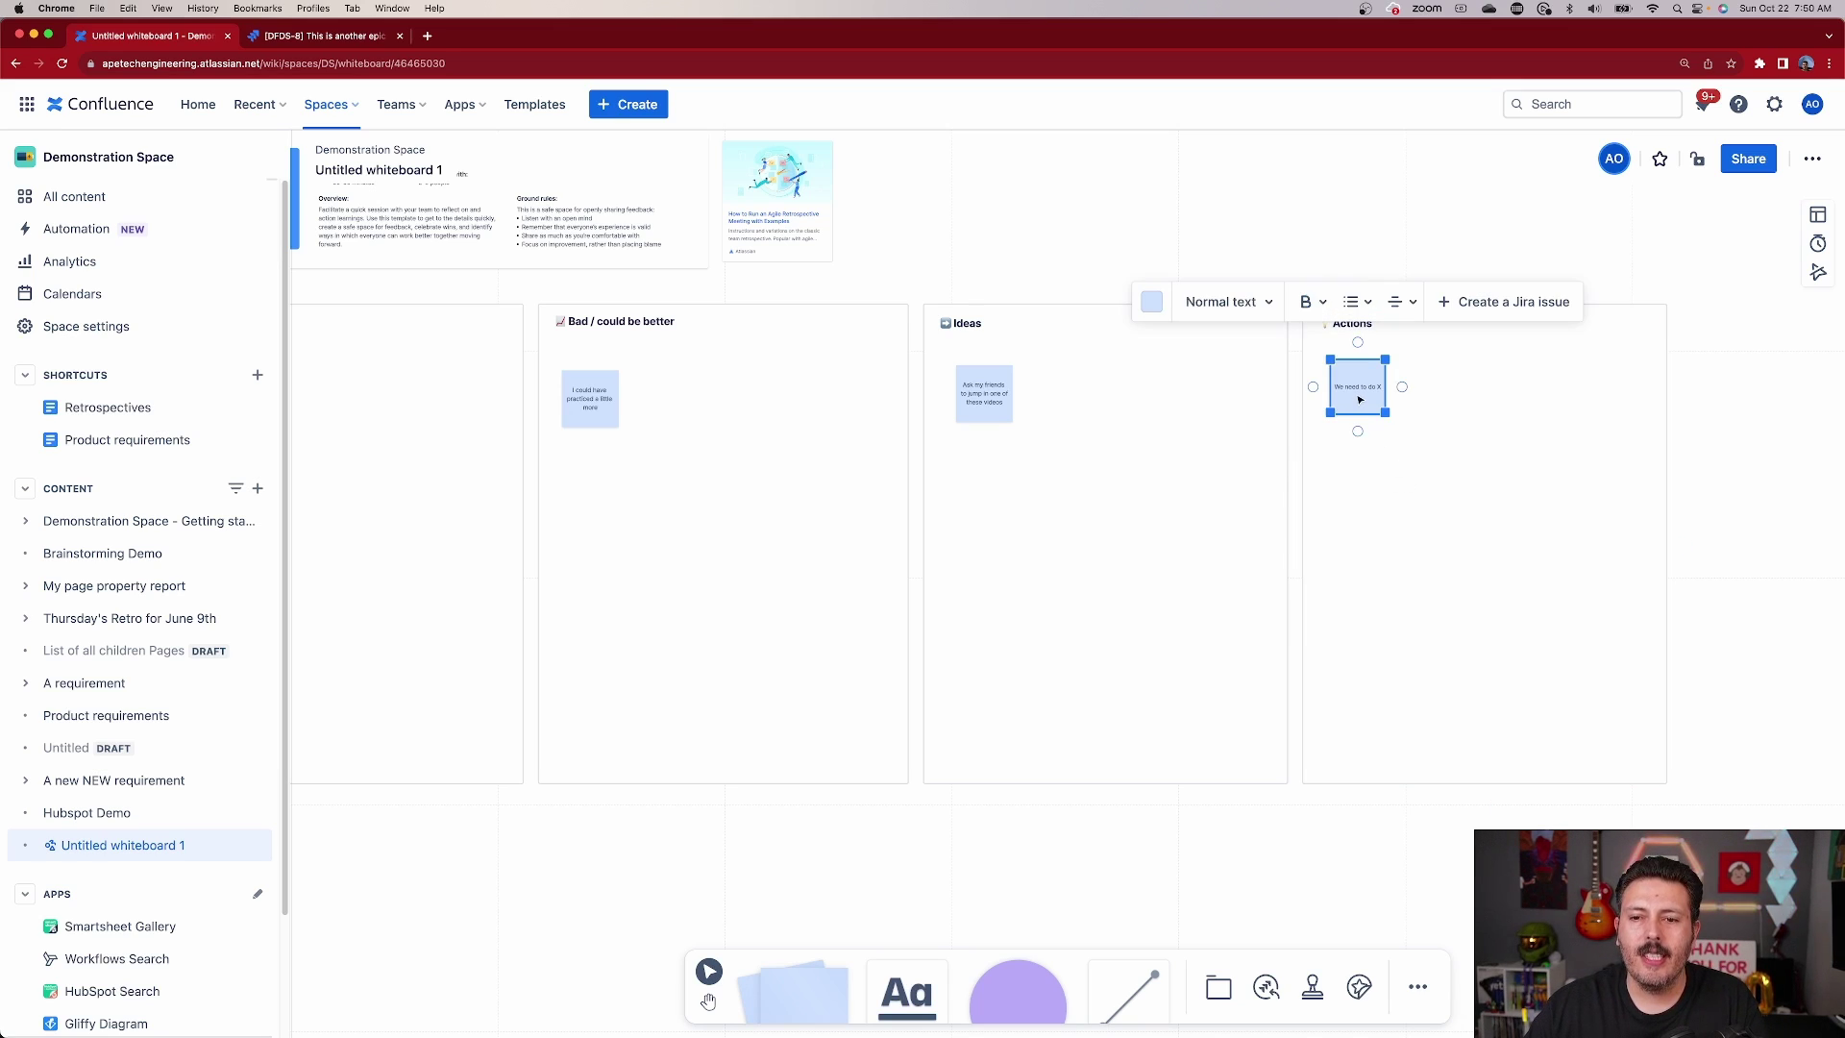
{"action": "left_click", "coordinate": [1500, 301]}
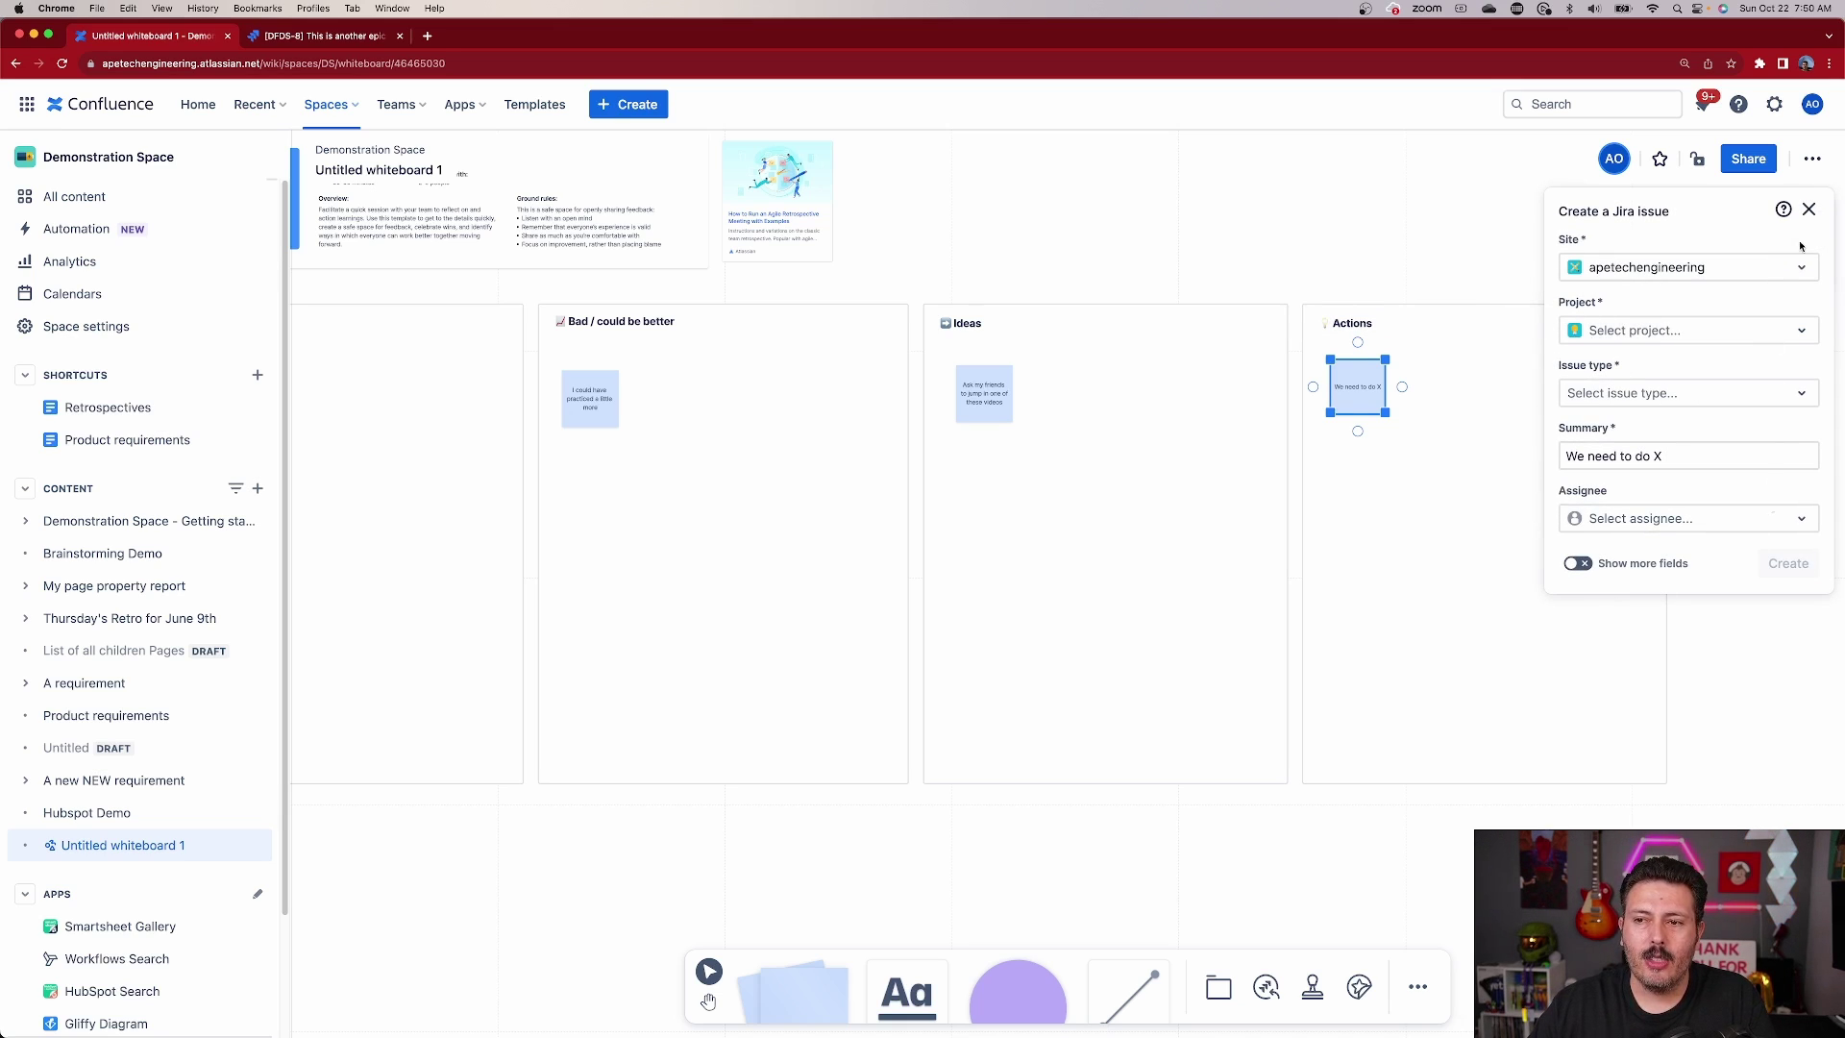
{"action": "left_click", "coordinate": [1811, 212]}
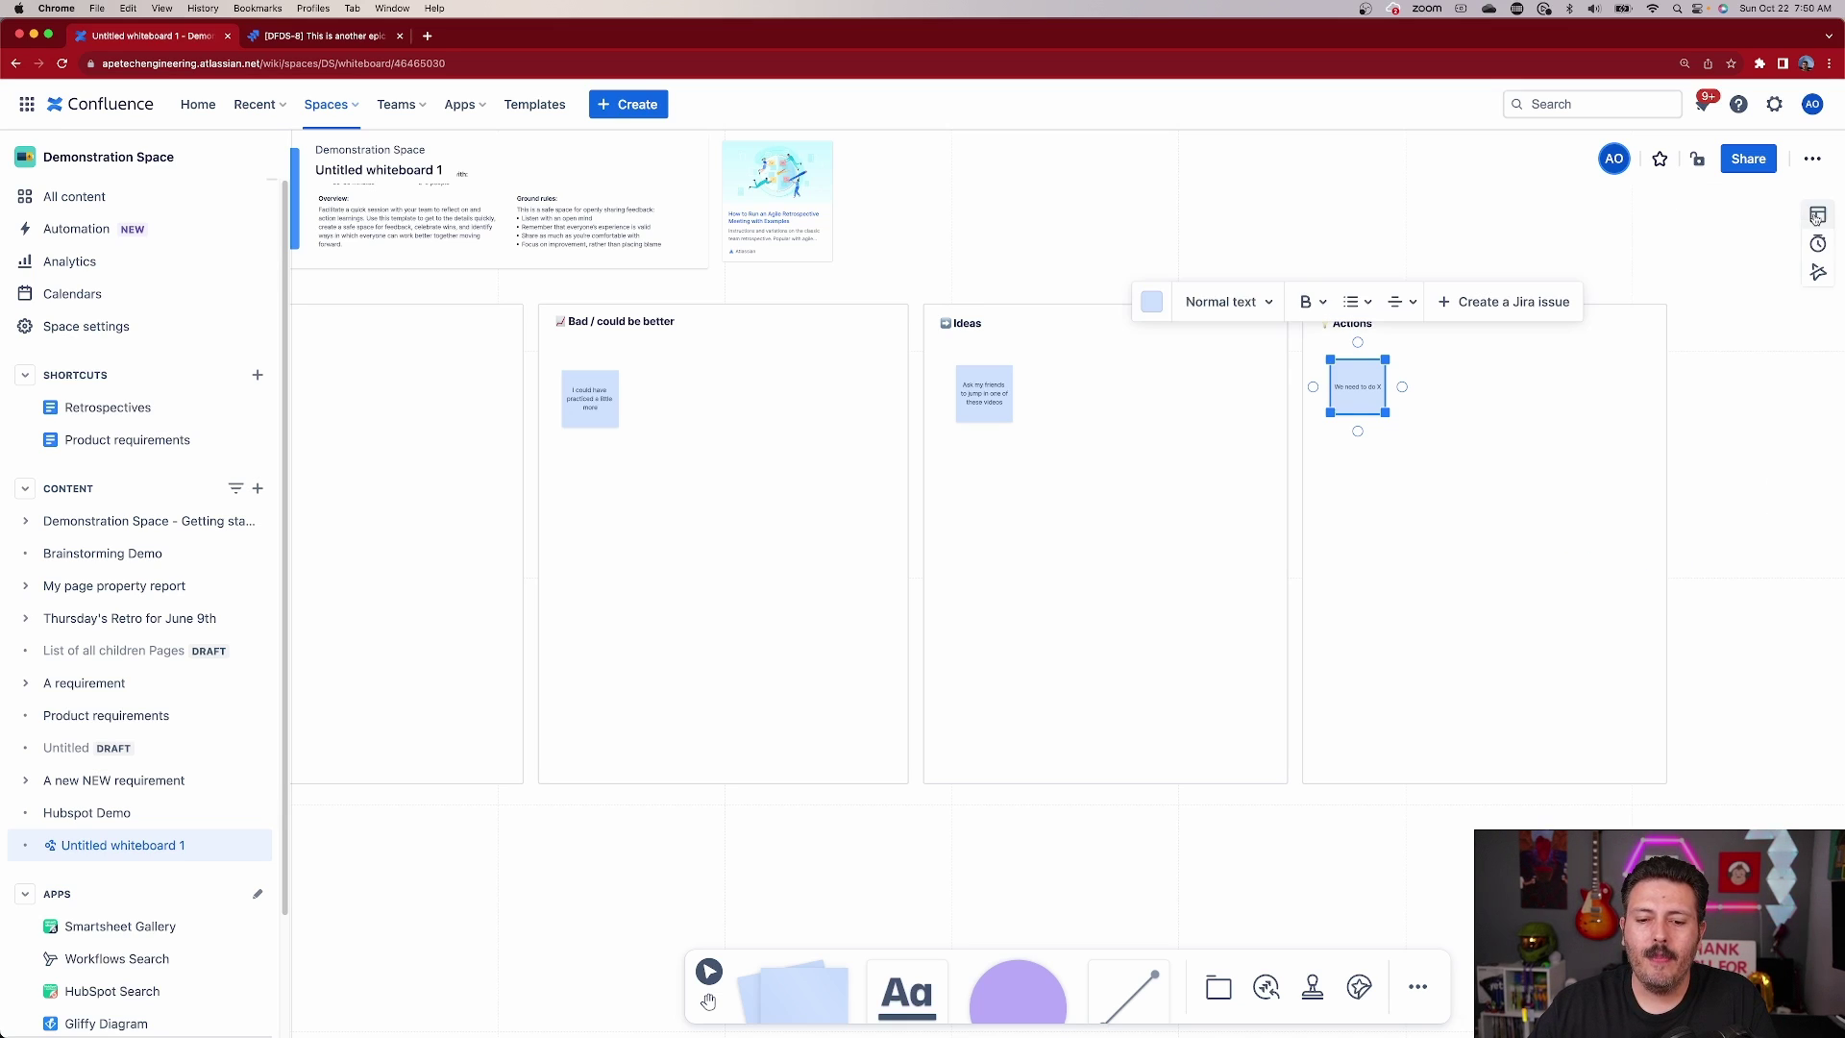
{"action": "left_click", "coordinate": [1314, 990]}
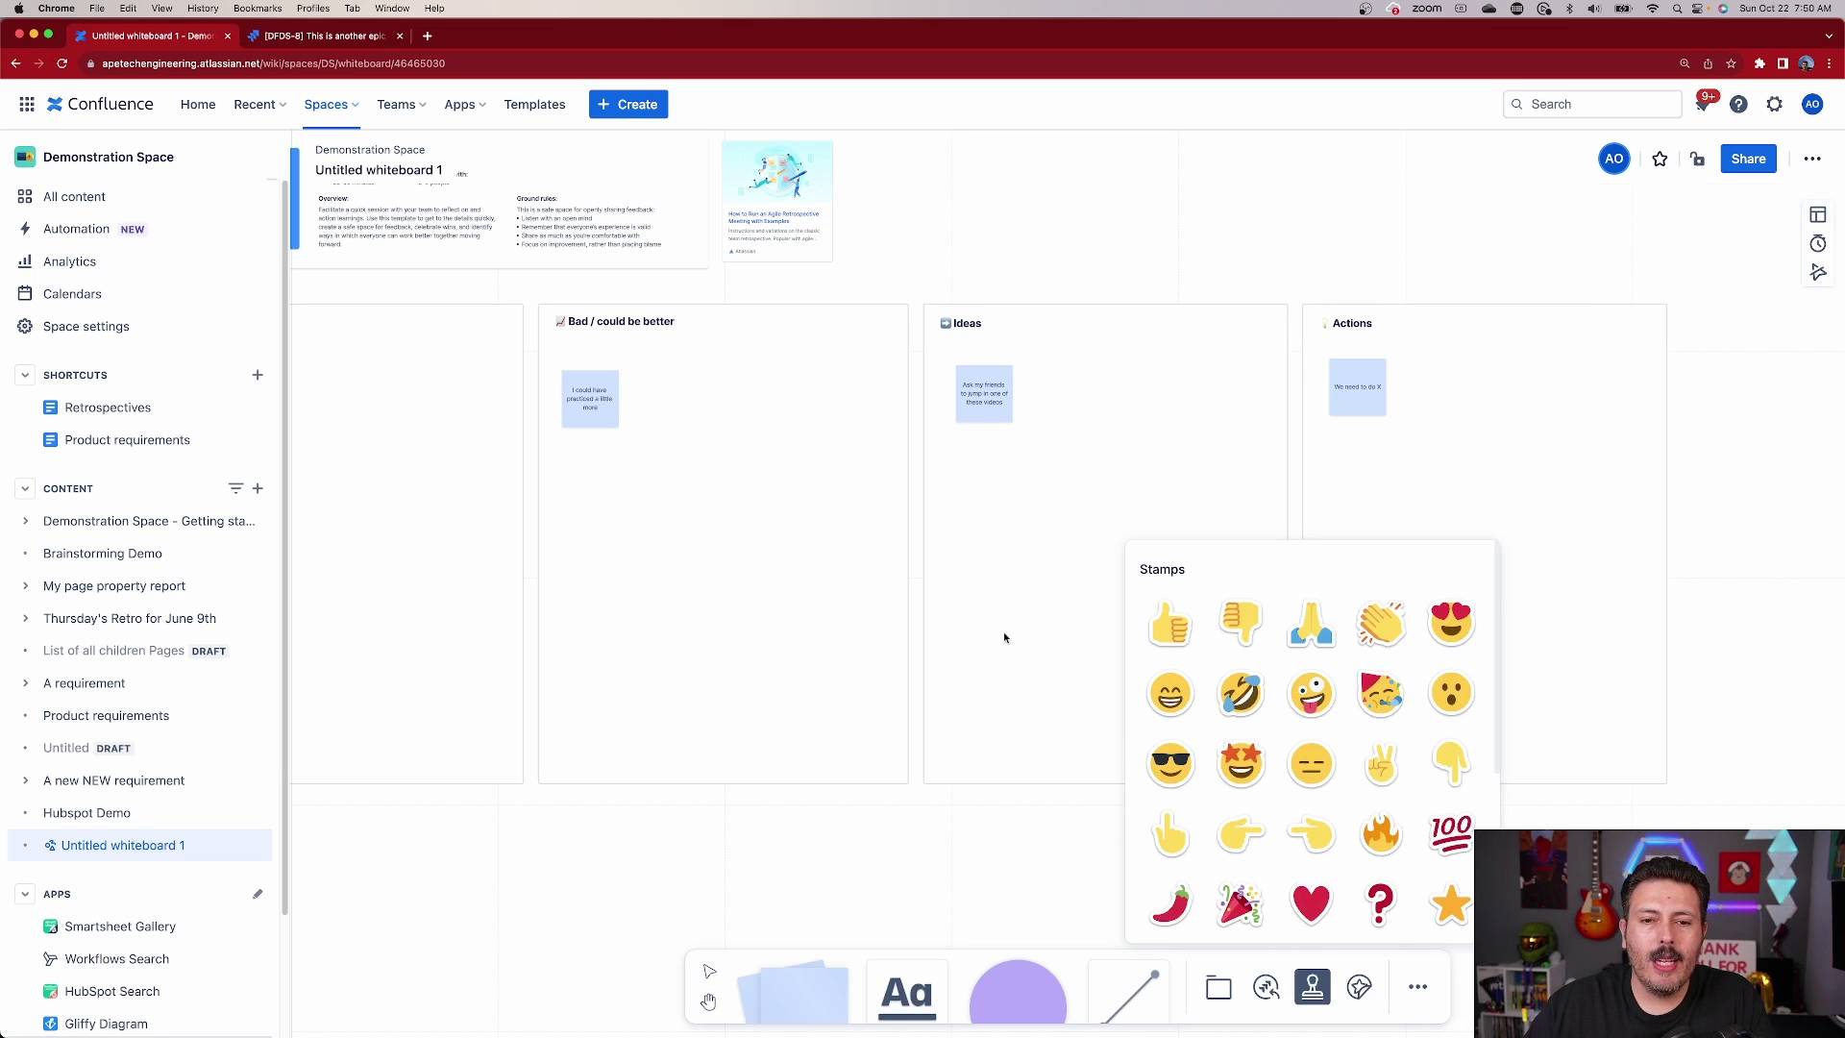
Choose the heart stamp to mark around the Ideas sticky note
{"action": "left_click", "coordinate": [1026, 665]}
{"action": "left_click", "coordinate": [1312, 990]}
{"action": "left_click", "coordinate": [1313, 889]}
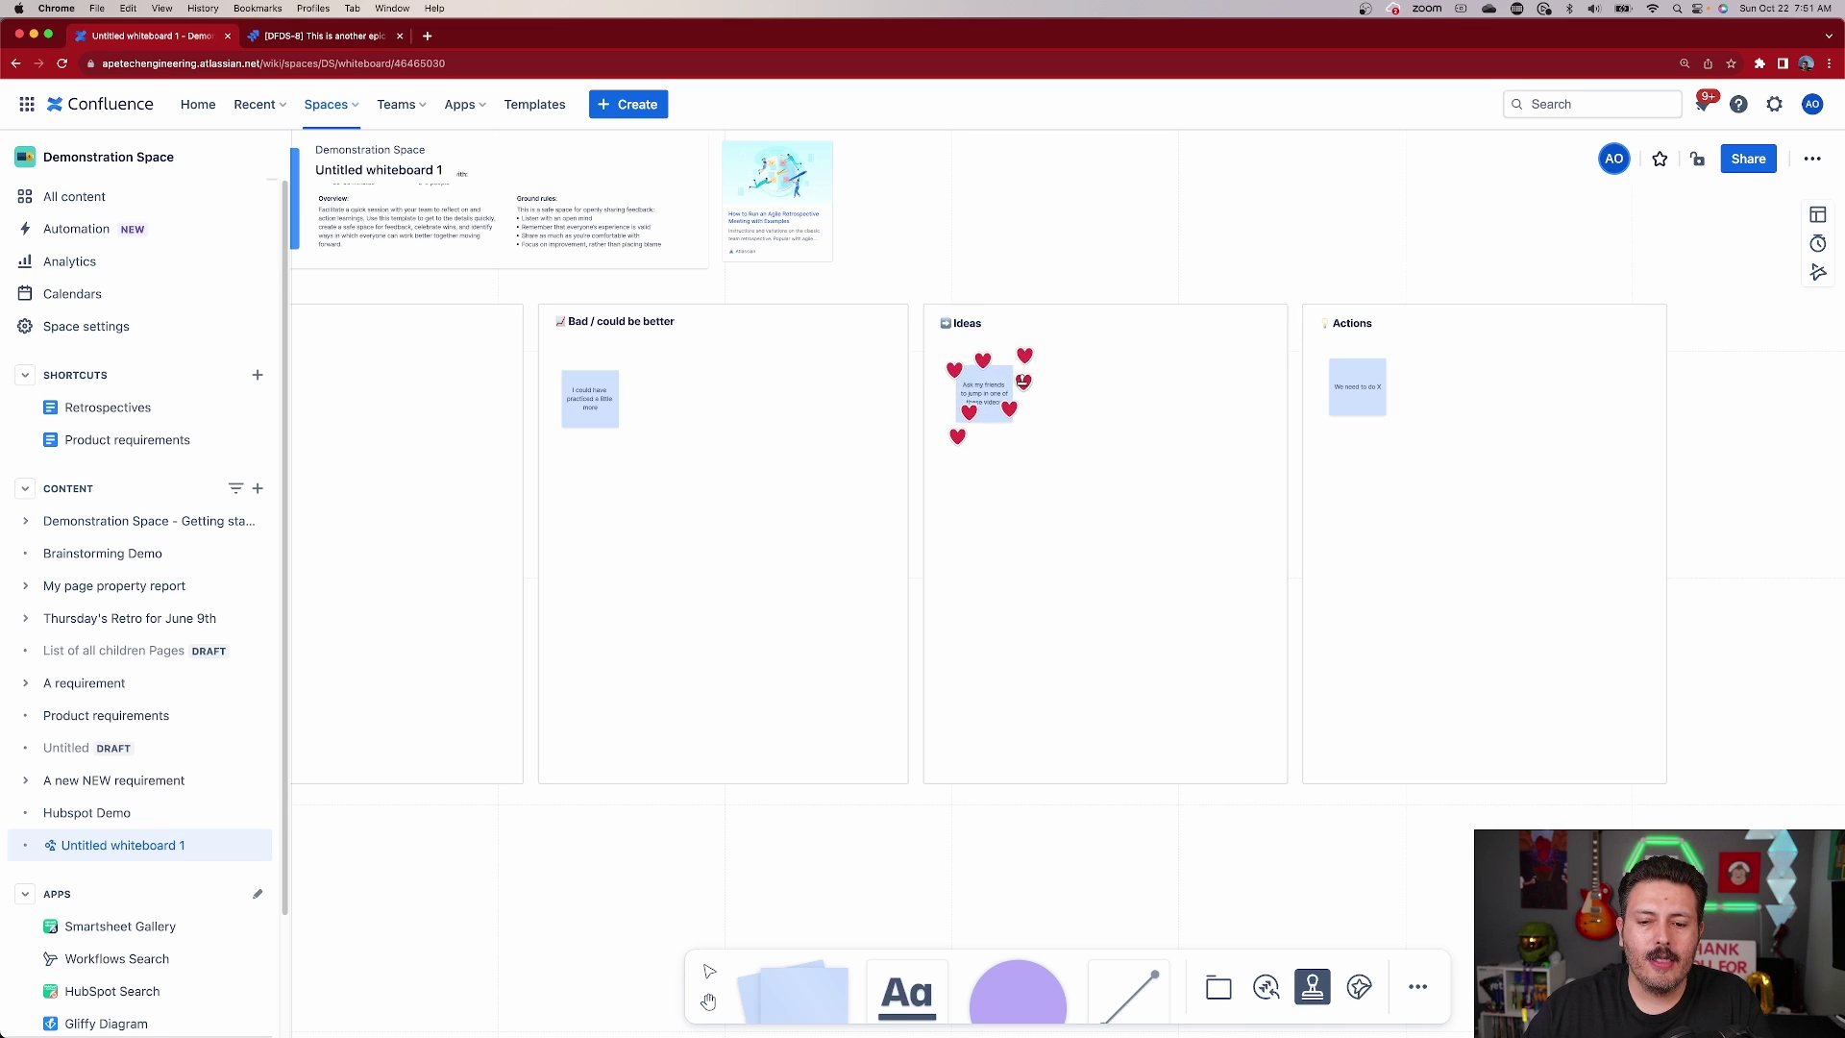
Choose the 100 stamp for the Bad / could be better note, then browse more stamps
{"action": "left_click", "coordinate": [1313, 987]}
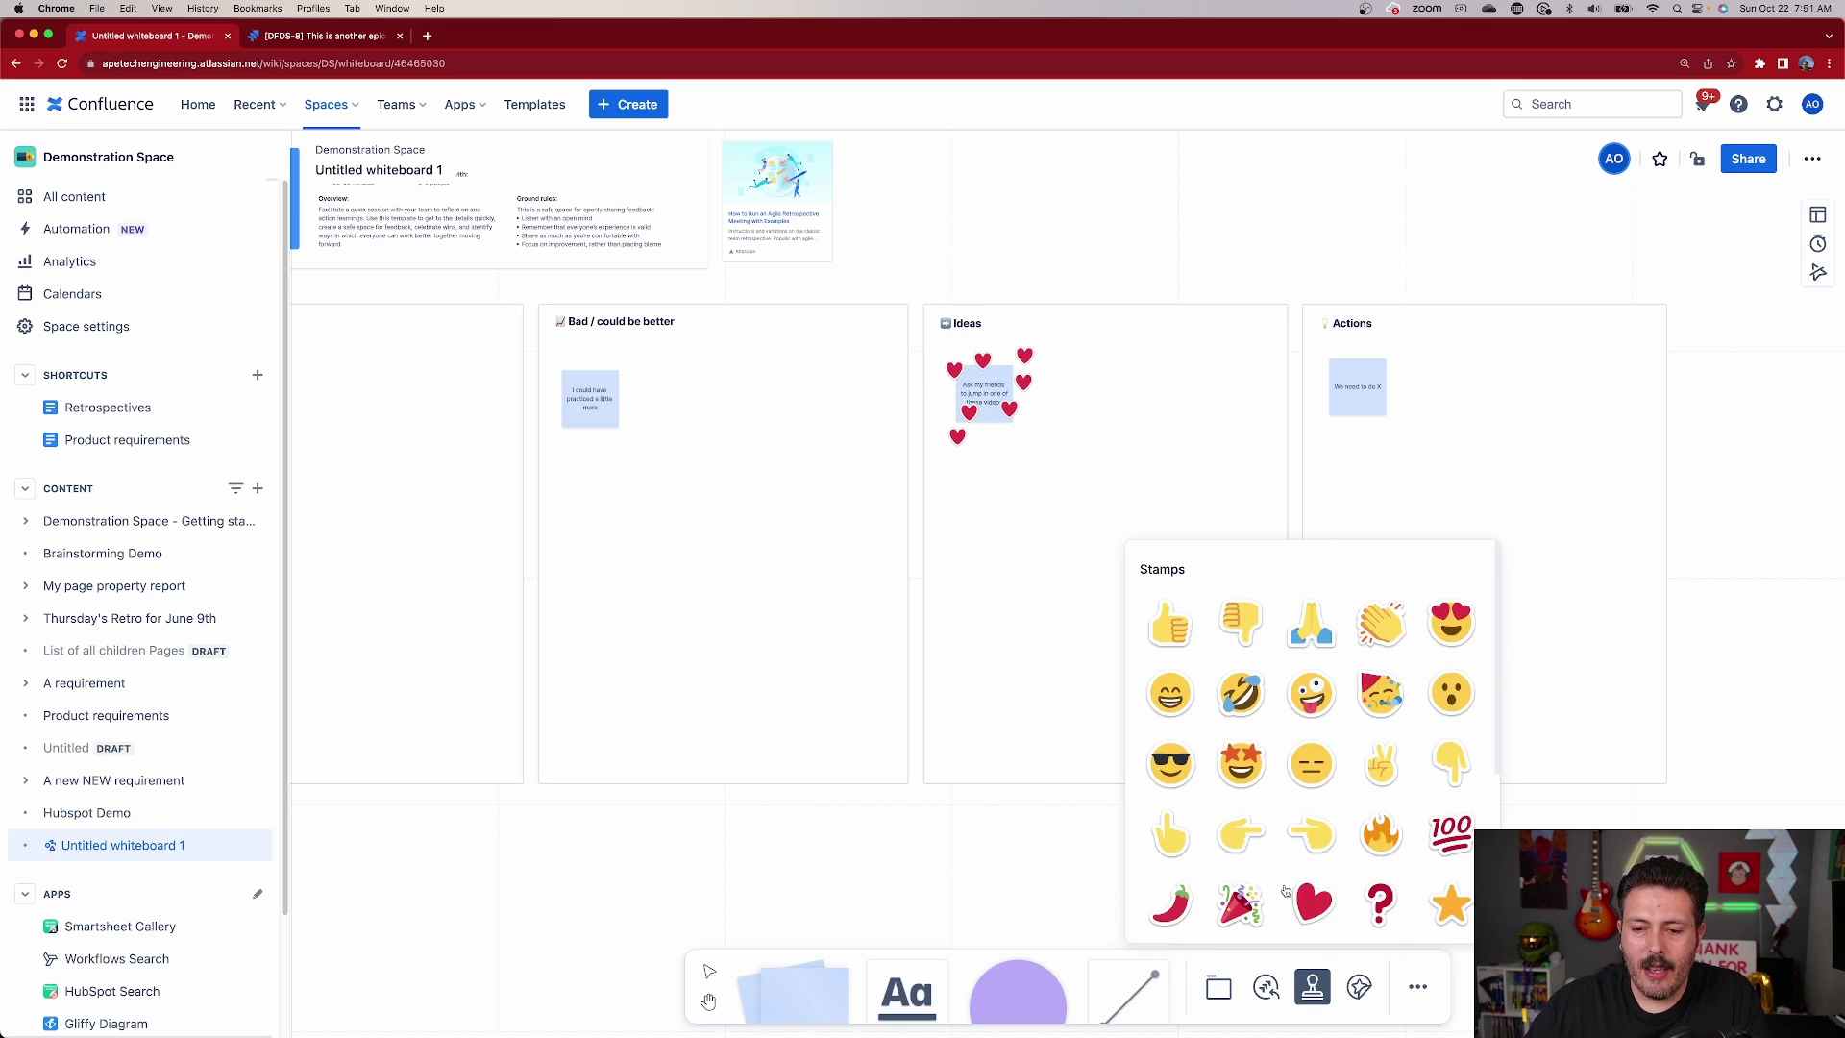
{"action": "scroll", "coordinate": [1287, 891], "scroll_direction": "down", "scroll_amount": 3}
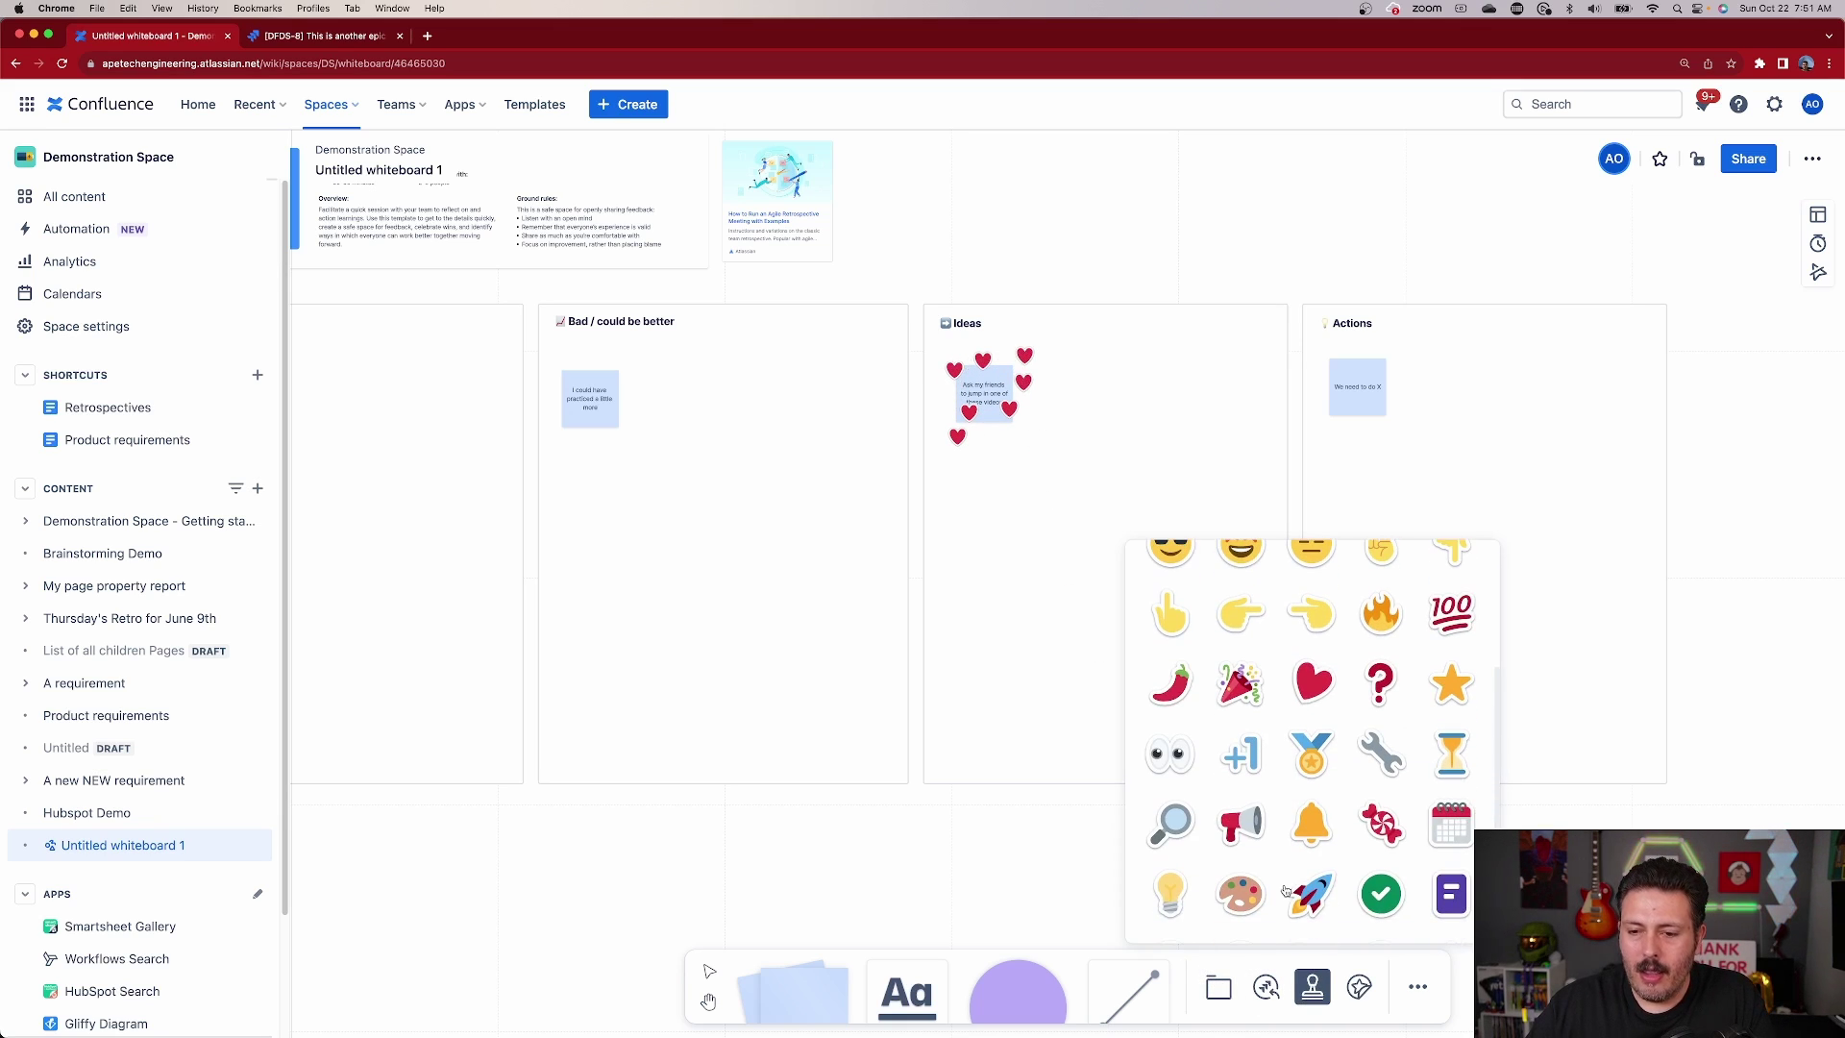
{"action": "left_click", "coordinate": [1447, 612]}
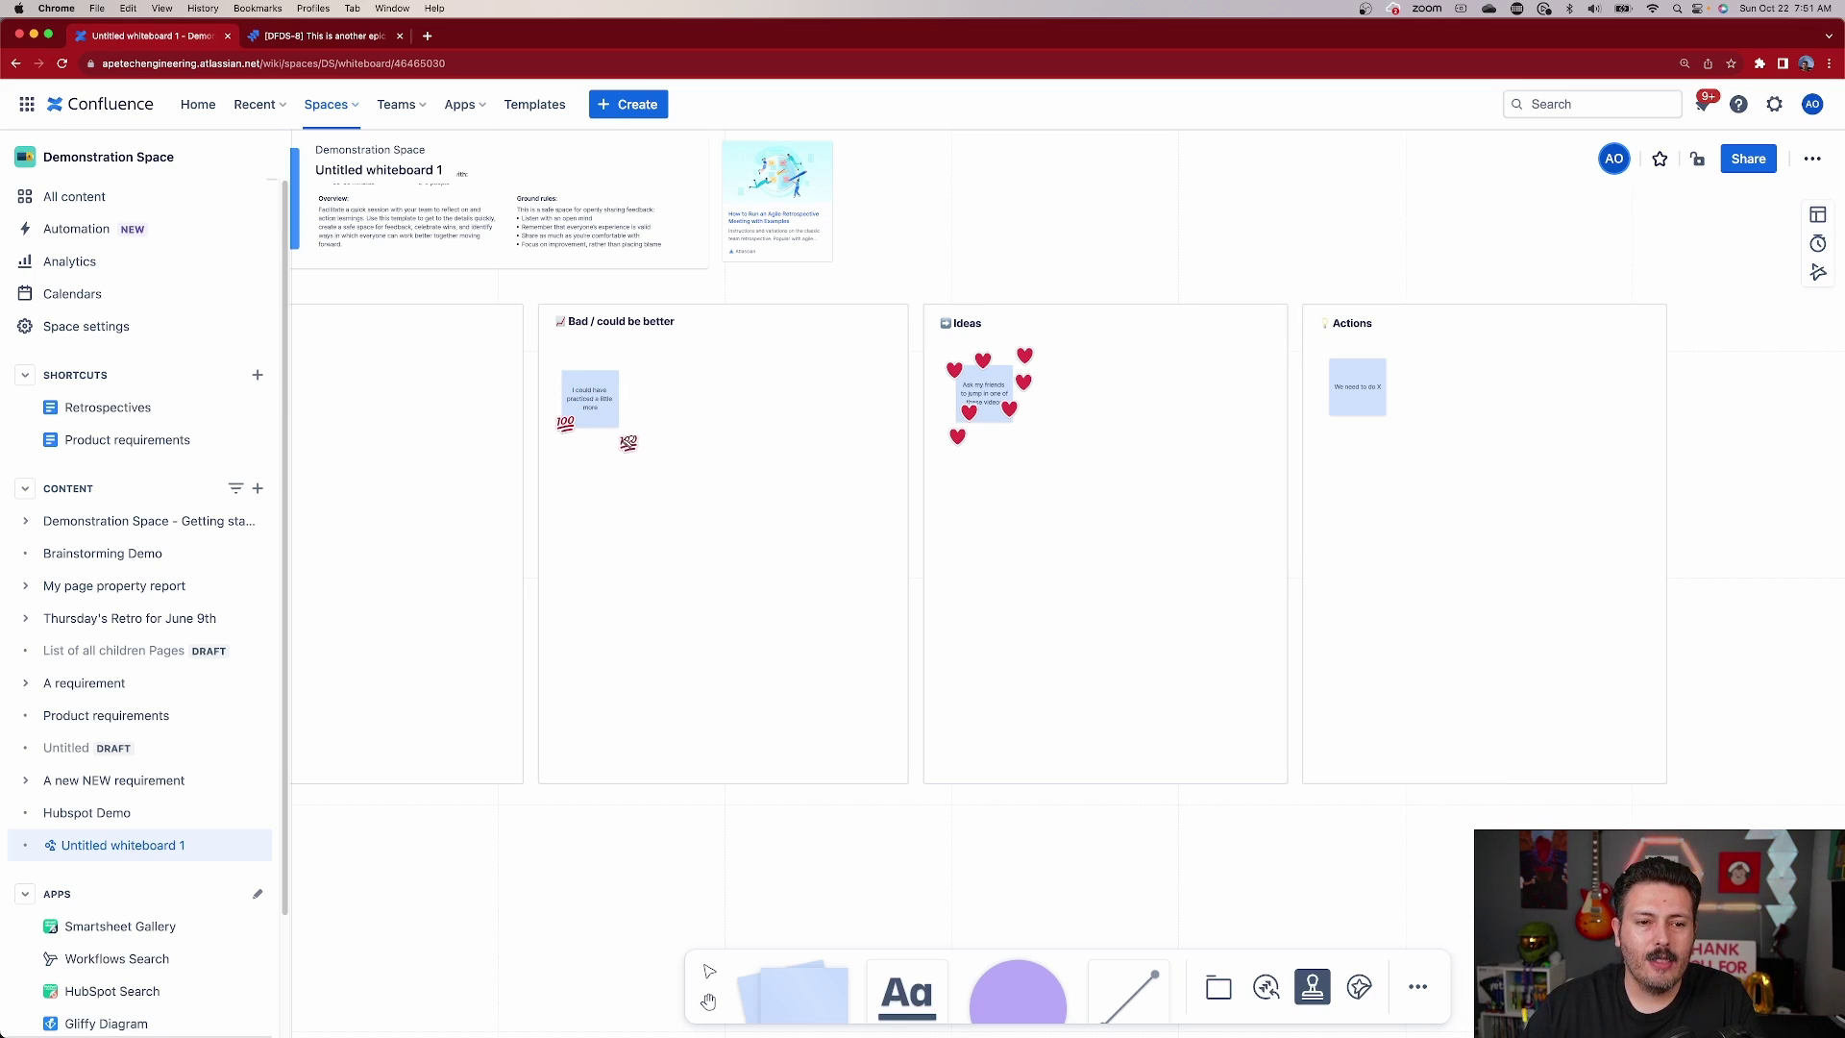
{"action": "left_click", "coordinate": [1318, 989]}
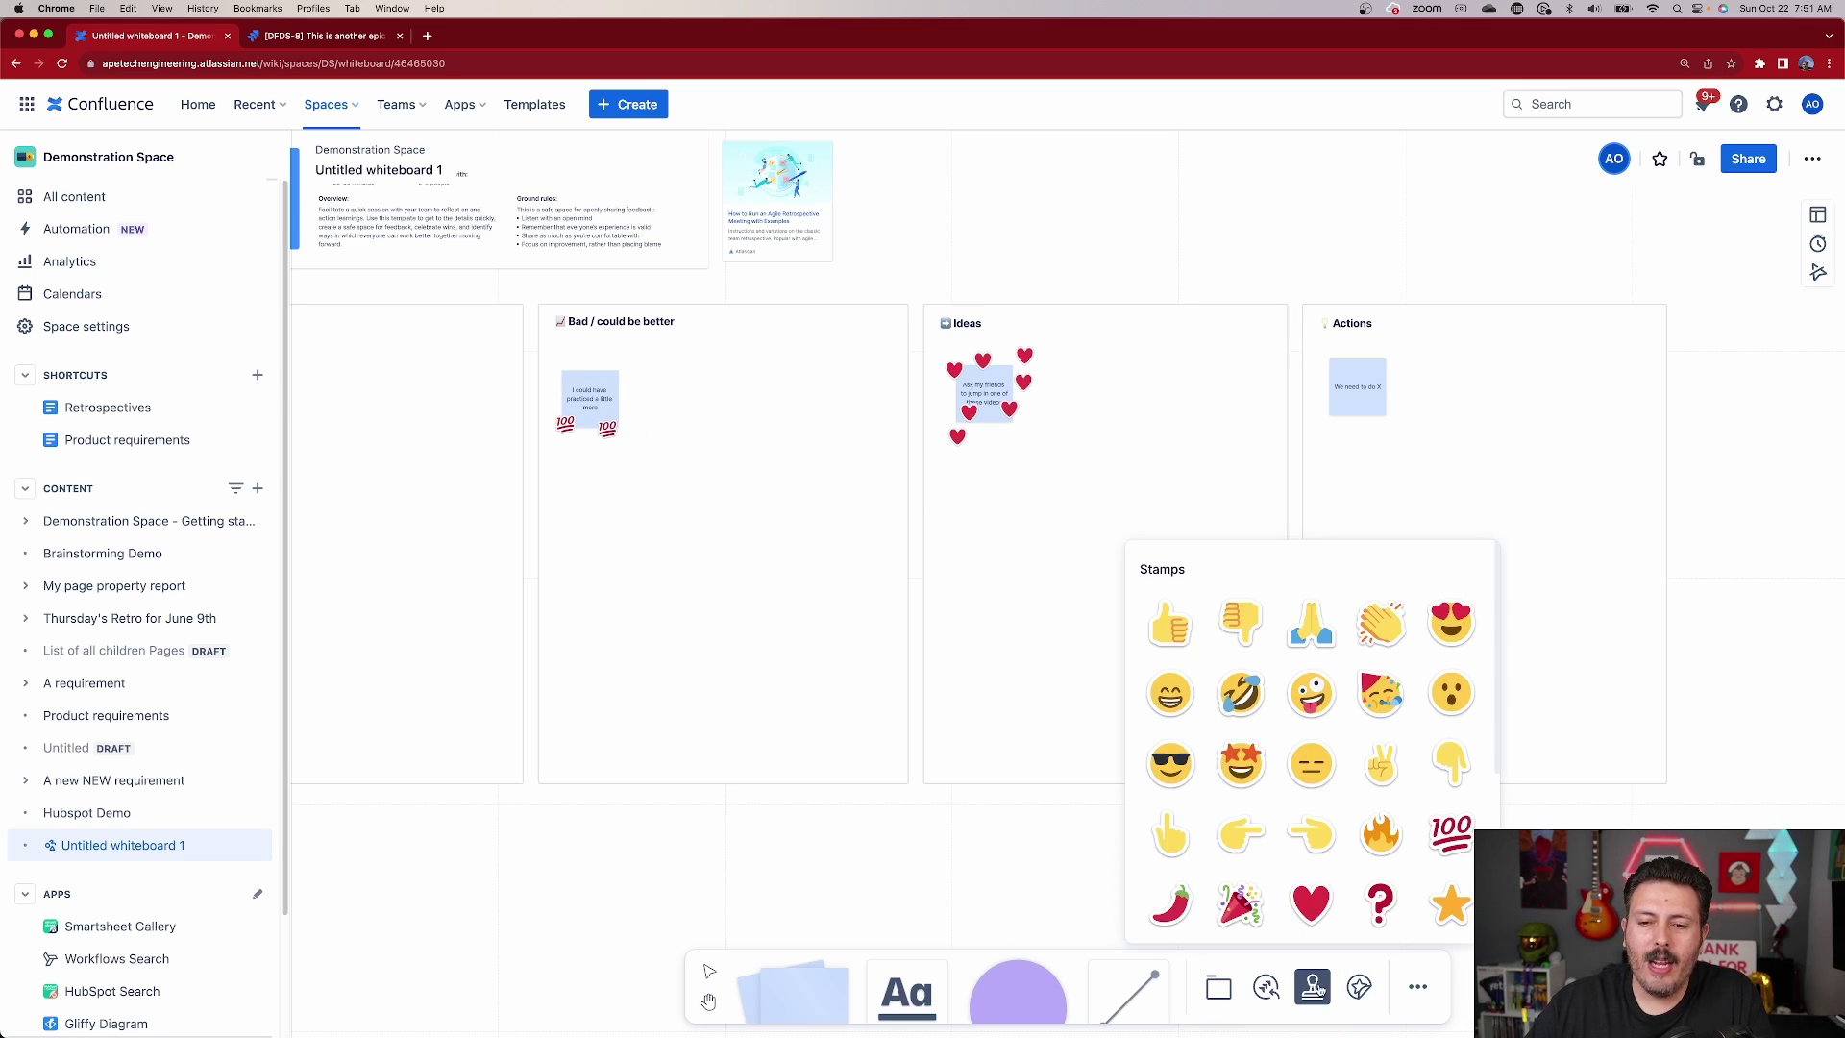
{"action": "scroll", "coordinate": [1312, 865], "scroll_direction": "down", "scroll_amount": 1}
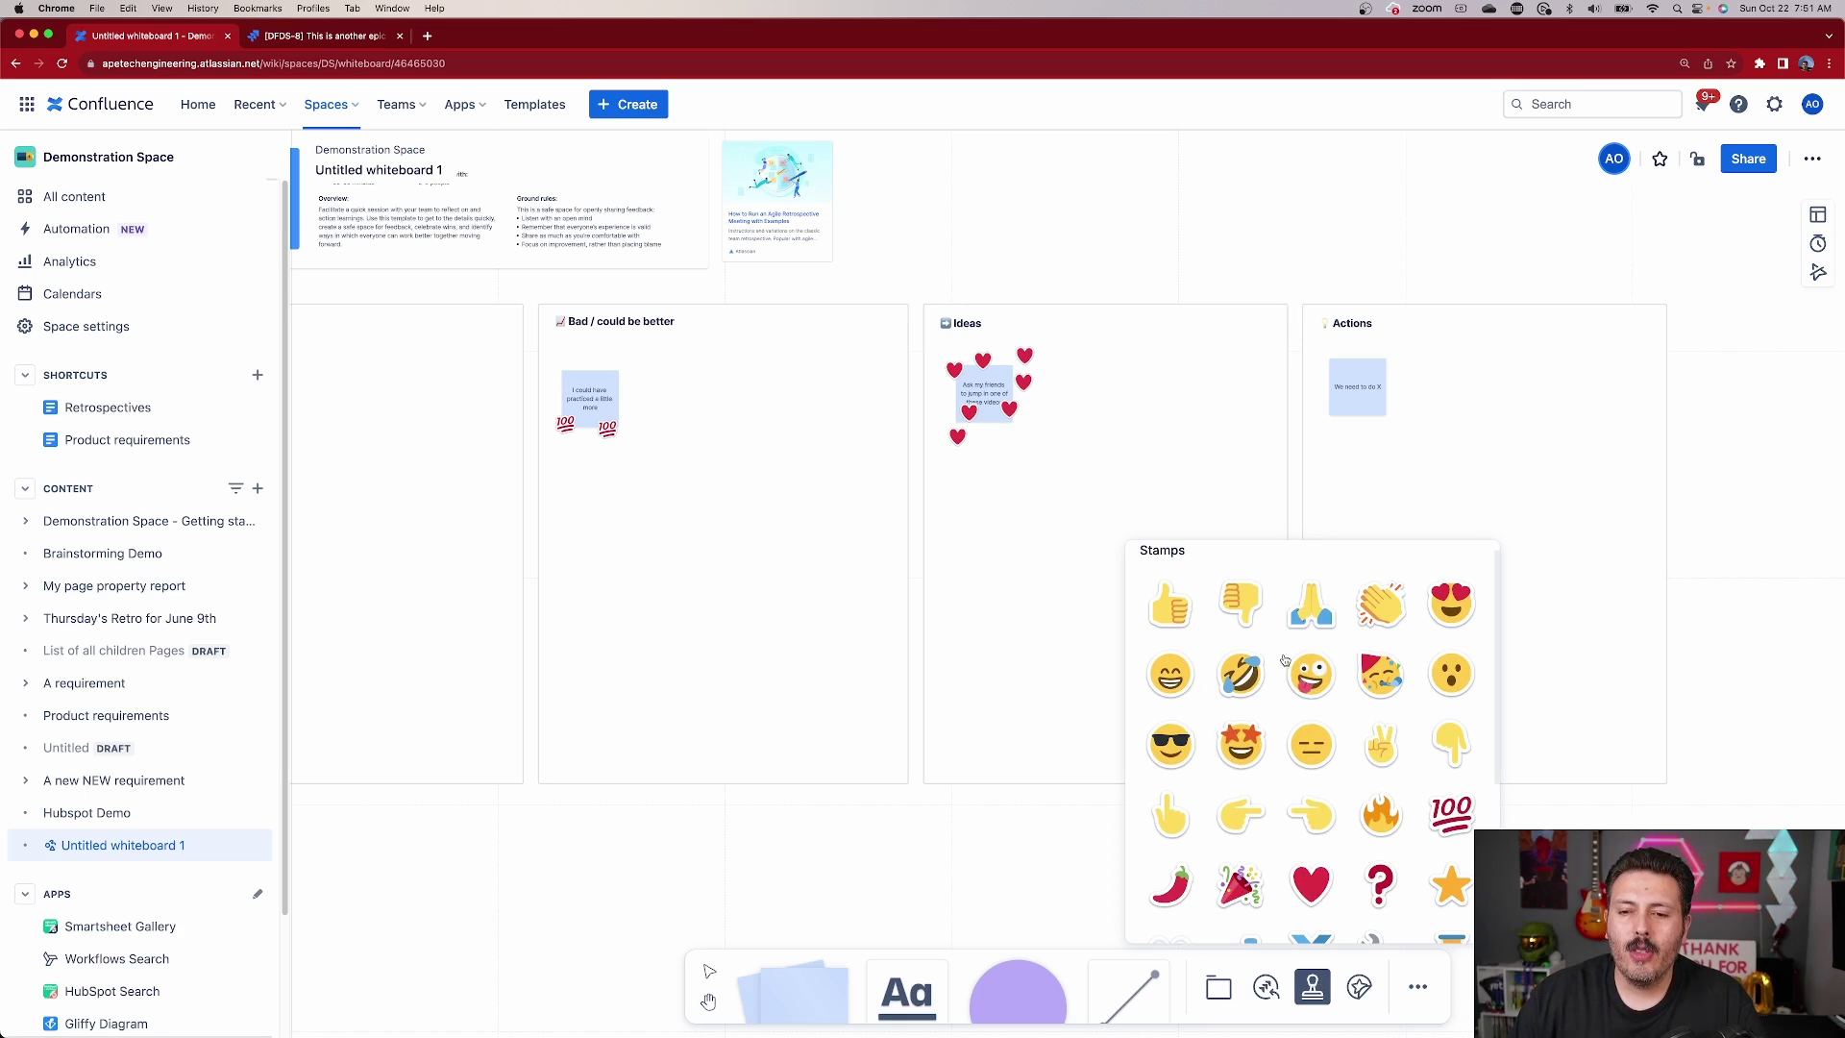
{"action": "scroll", "coordinate": [1334, 630], "scroll_direction": "down", "scroll_amount": 3}
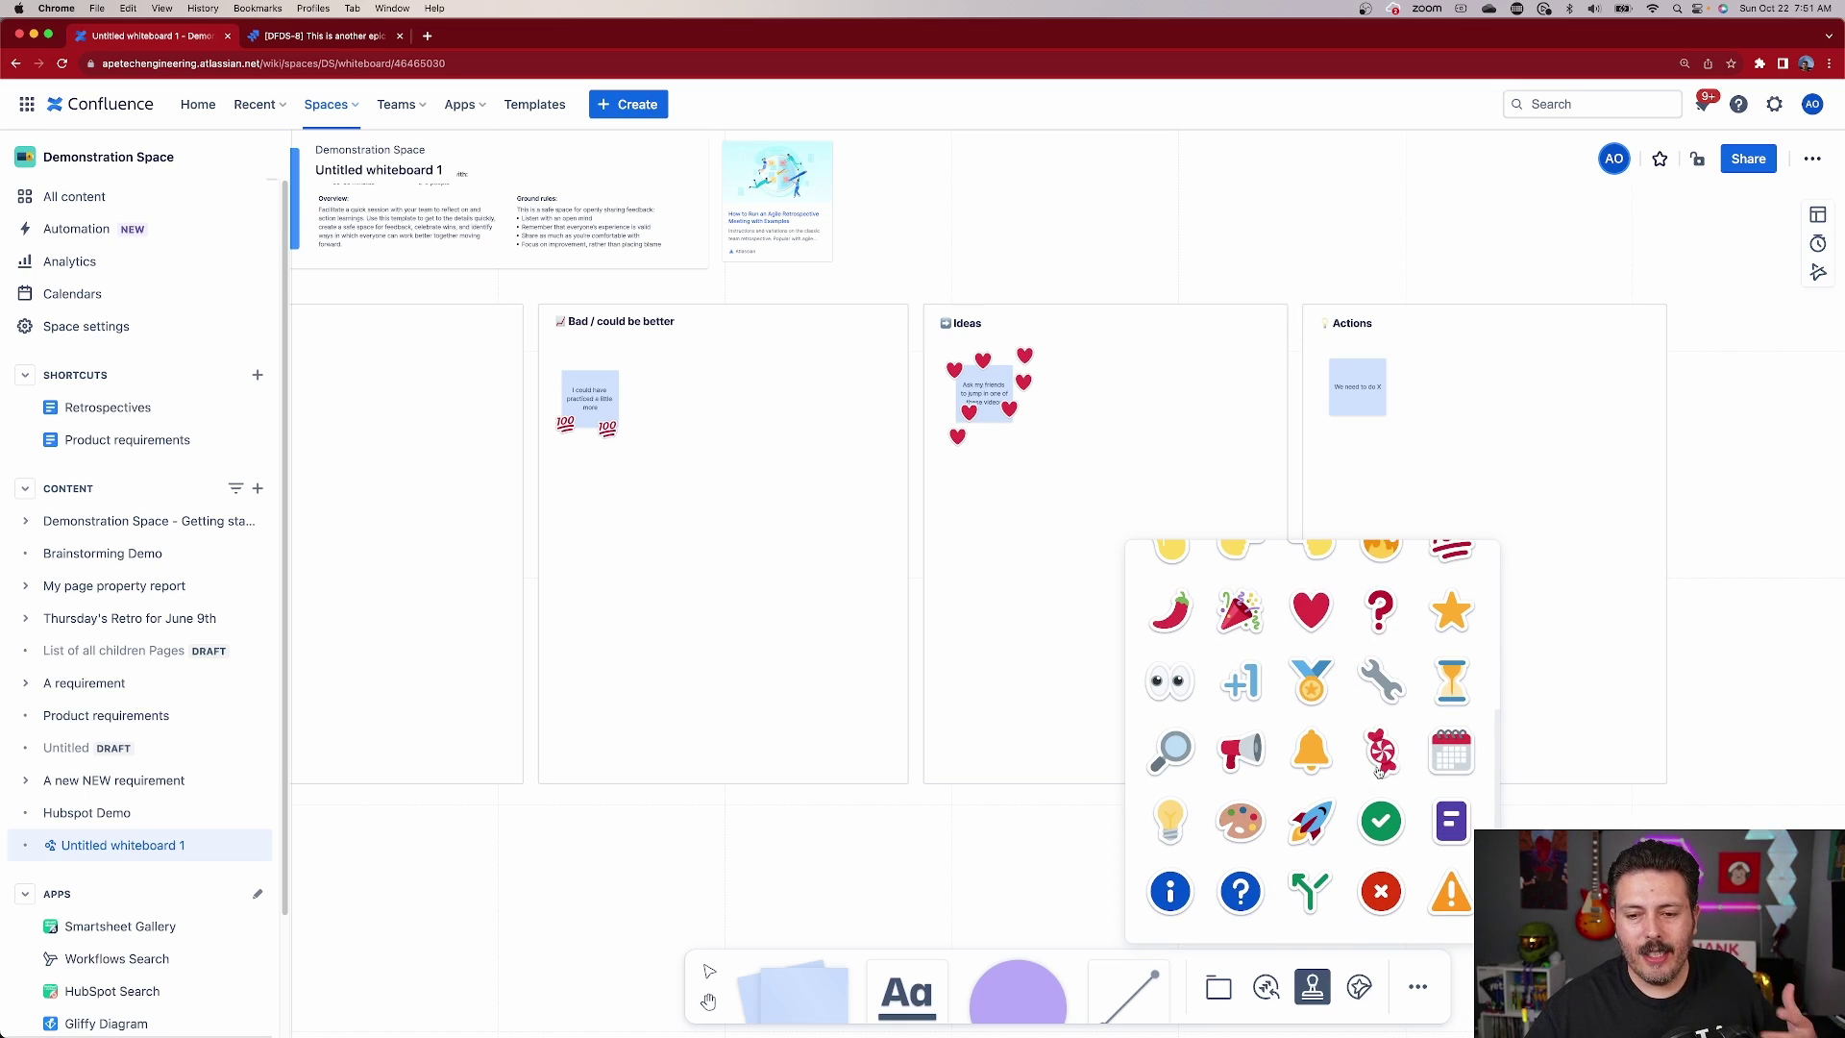